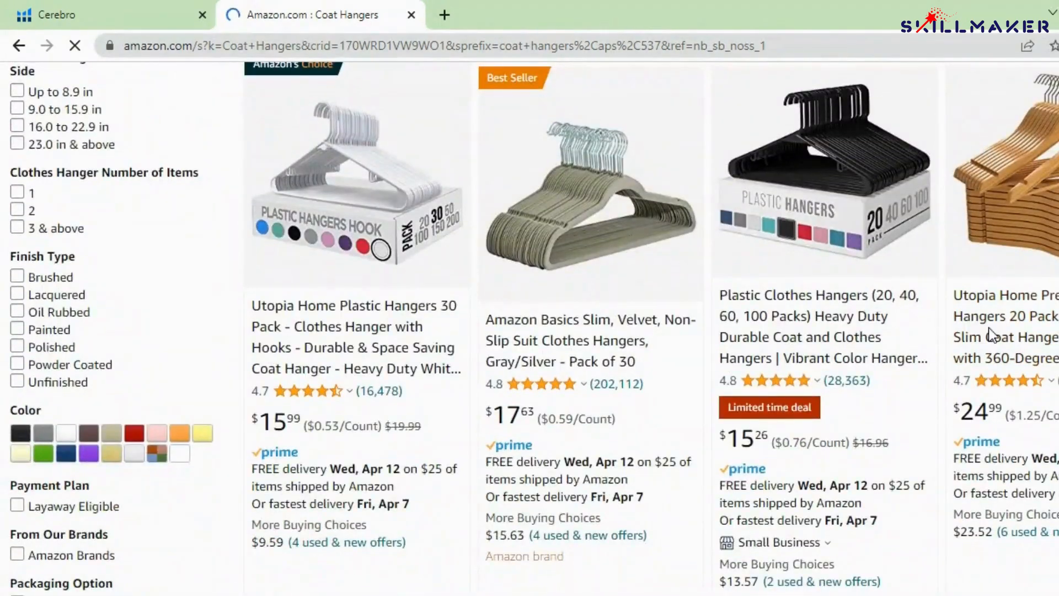
# Browse the Coat Hangers search results, comparing the listings' ranks, ratings and prices, down to the Highly rated section
pyautogui.scroll(4, 431, 325)
pyautogui.scroll(2, 431, 325)
pyautogui.scroll(-17, 432, 326)
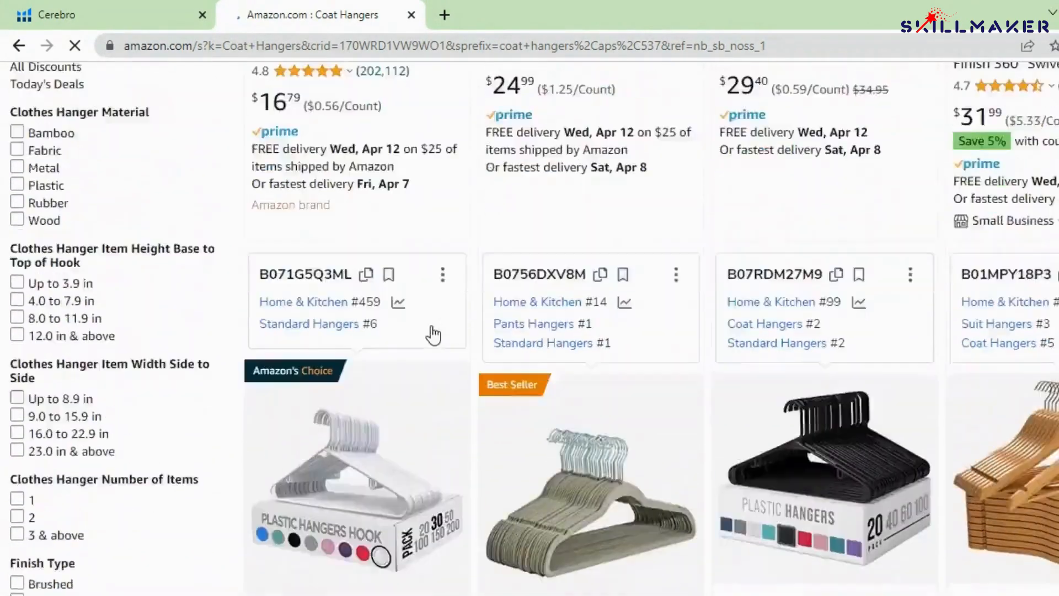
pyautogui.scroll(2, 431, 326)
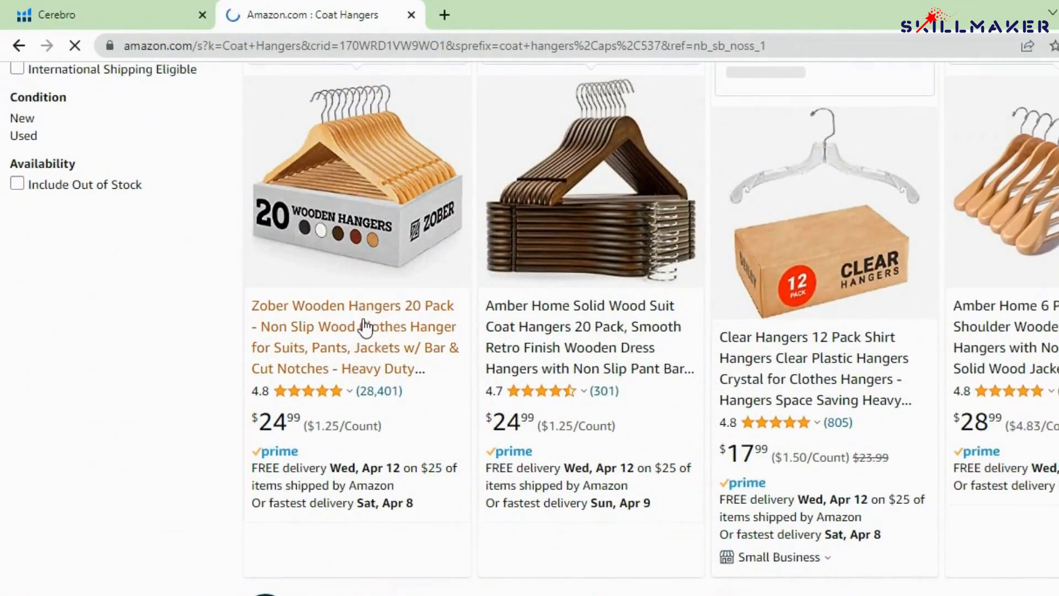
pyautogui.scroll(8, 366, 327)
pyautogui.scroll(-5, 367, 327)
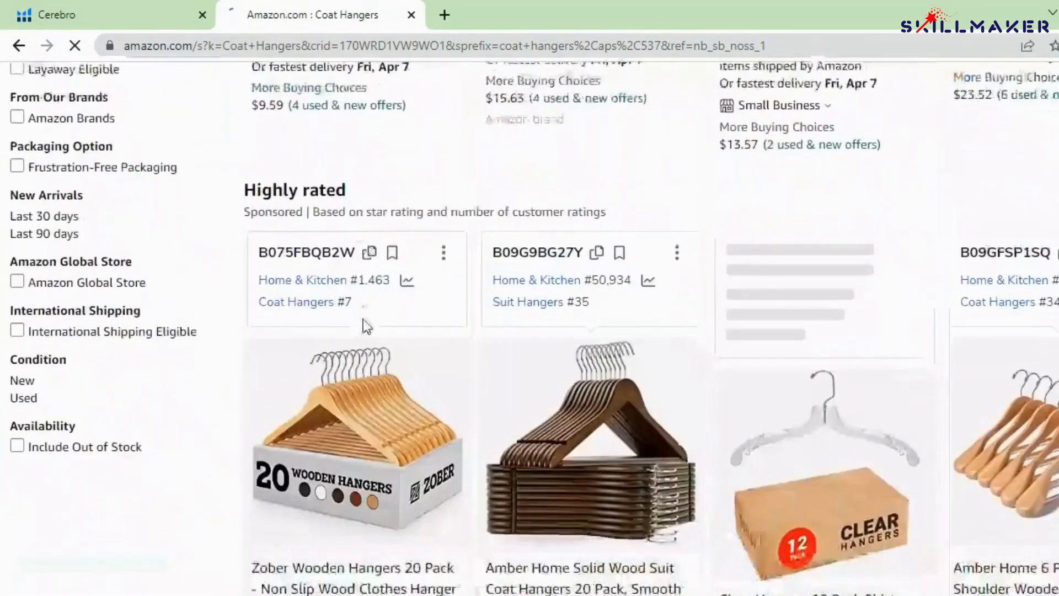
pyautogui.scroll(-5, 363, 319)
pyautogui.scroll(5, 662, 314)
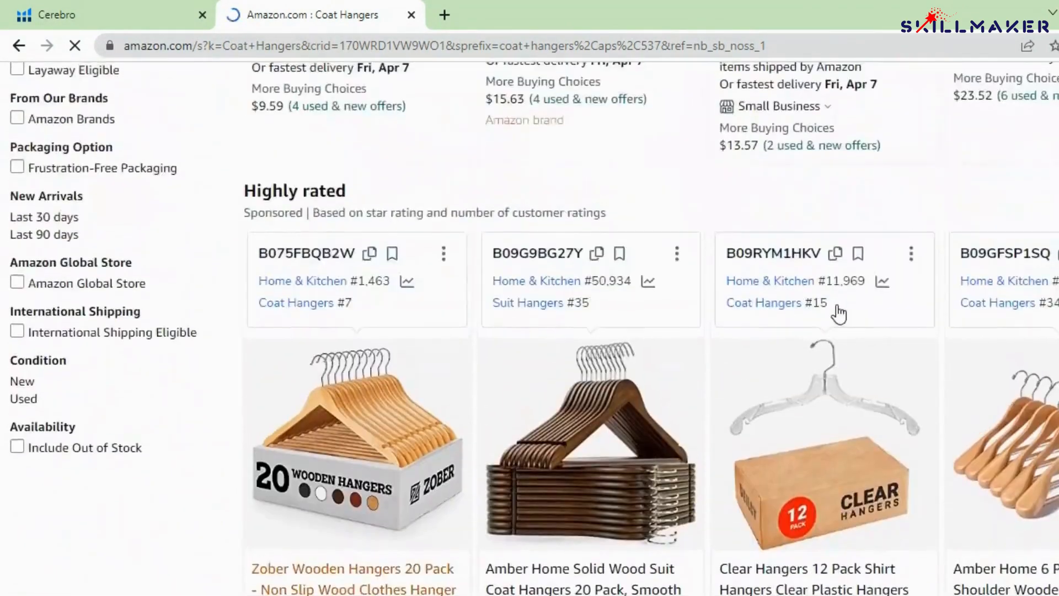
pyautogui.scroll(4, 838, 313)
pyautogui.scroll(-8, 464, 396)
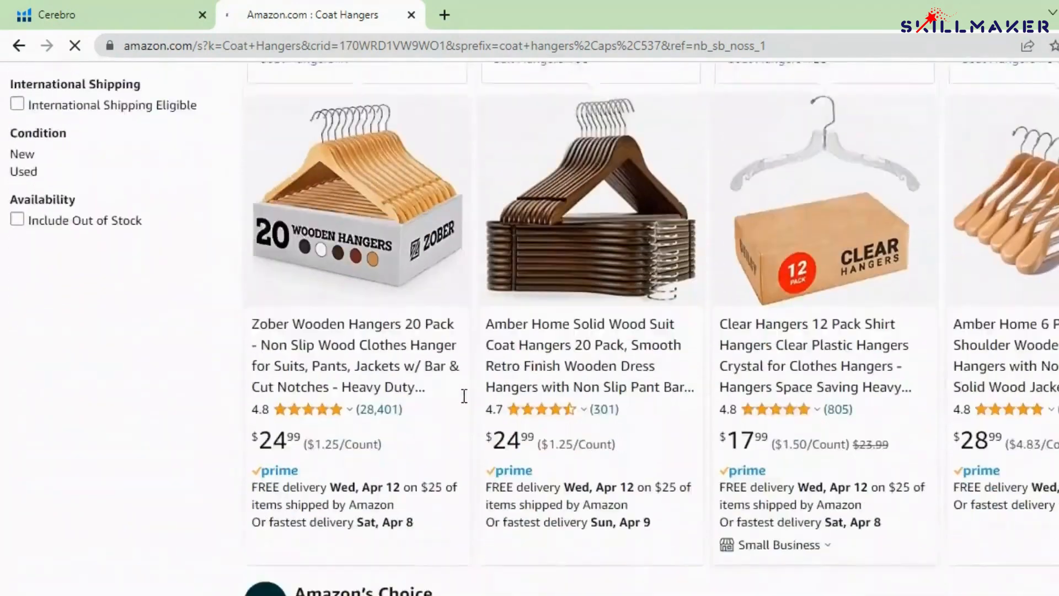
pyautogui.scroll(-2, 464, 395)
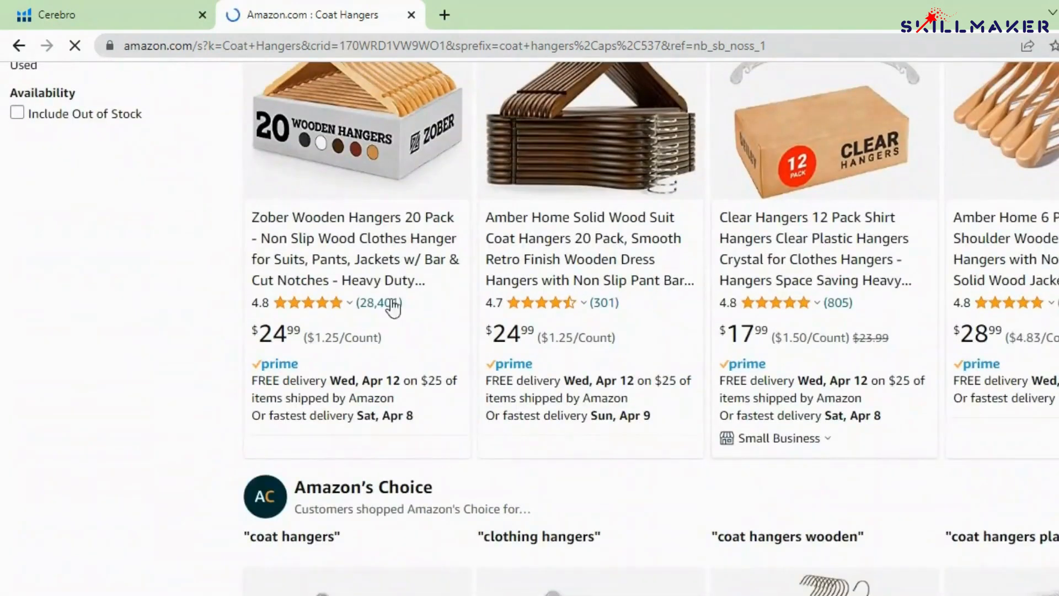
# Open the Zober Wooden Hangers 20 Pack listing in a new tab and switch to it
pyautogui.rightClick(378, 262)
pyautogui.click(408, 272)
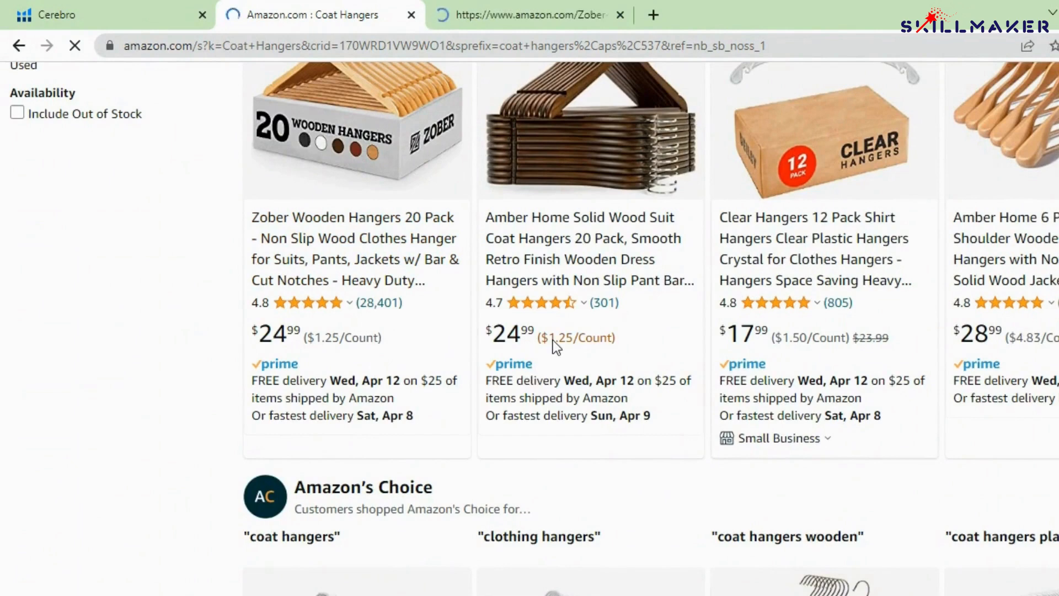
pyautogui.click(529, 11)
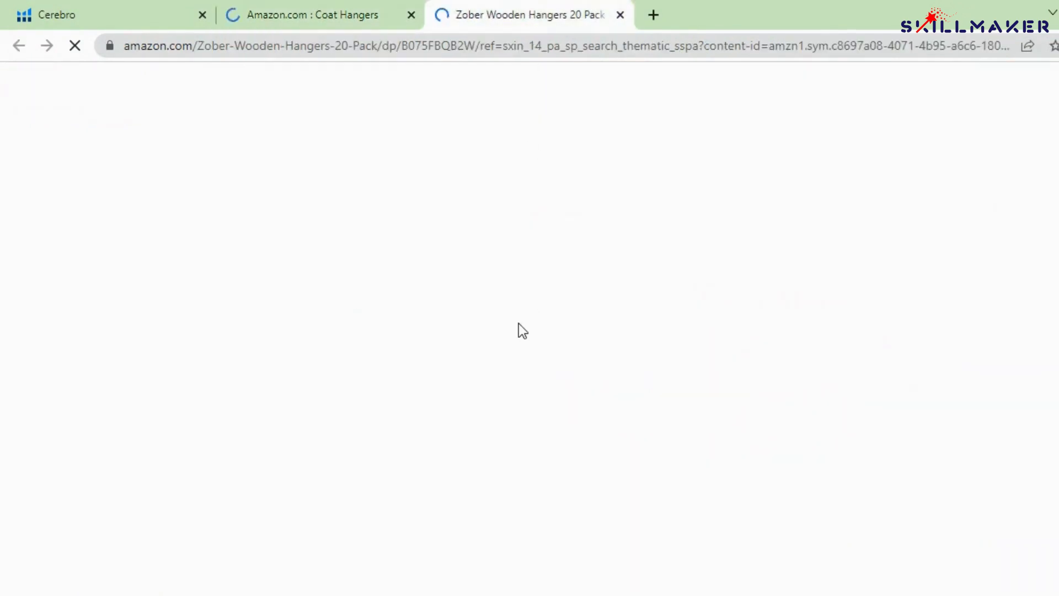
# Examine the Zober hanger listing, including its images, title, price and the product data shown above it
pyautogui.scroll(-5, 523, 331)
pyautogui.scroll(5, 521, 333)
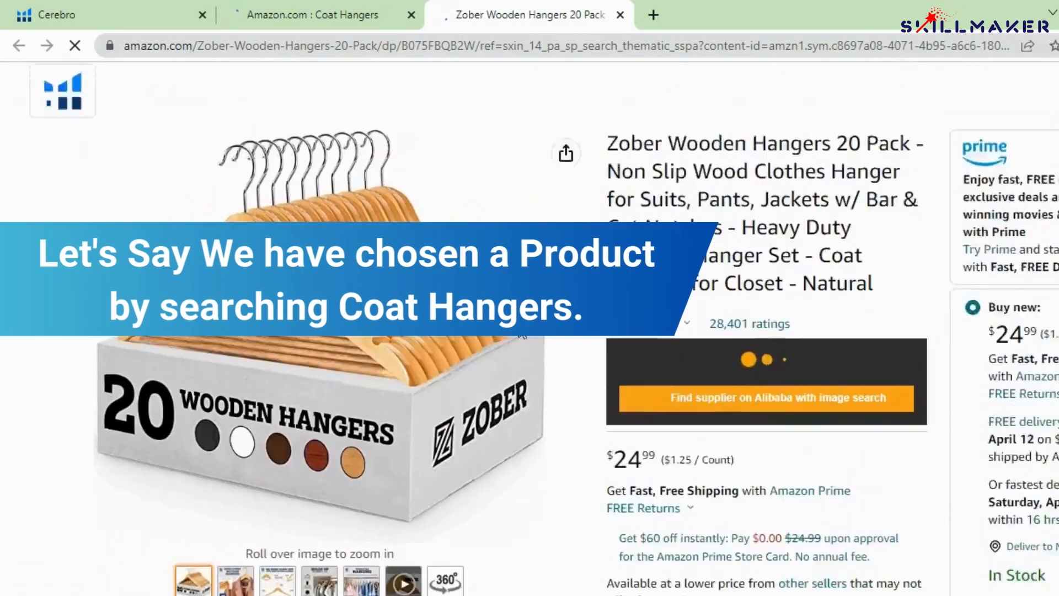
pyautogui.scroll(-5, 518, 331)
pyautogui.scroll(1, 496, 326)
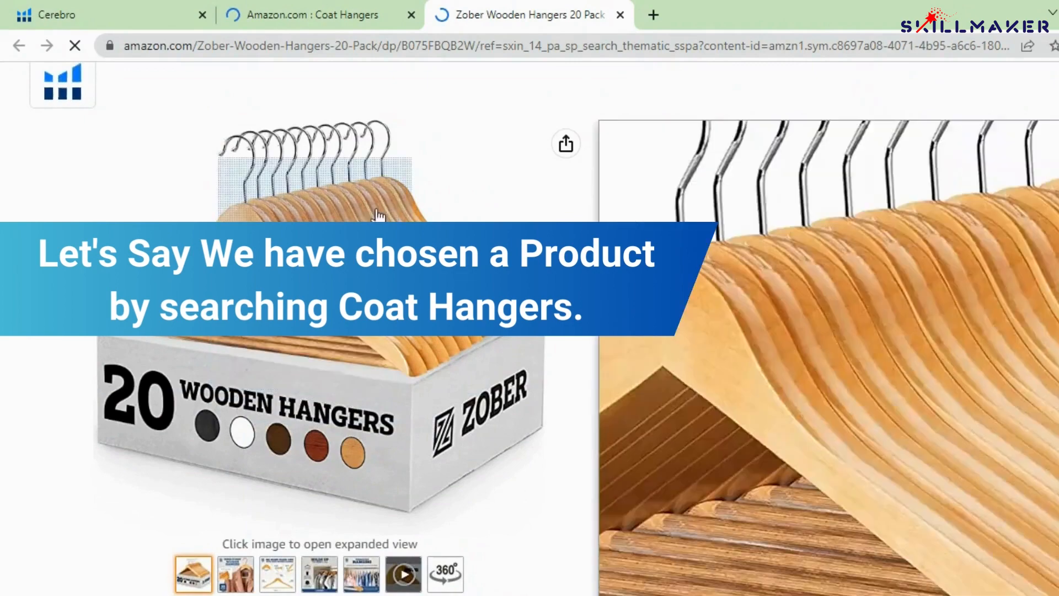
pyautogui.scroll(-1, 530, 301)
pyautogui.scroll(6, 538, 300)
pyautogui.scroll(3, 538, 297)
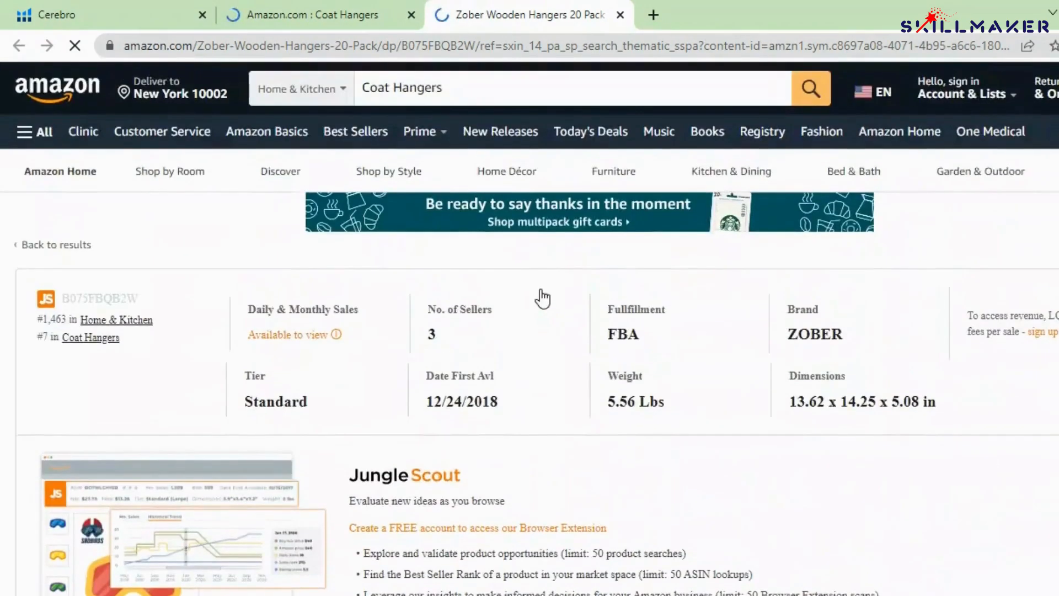
pyautogui.scroll(-13, 539, 295)
pyautogui.scroll(2, 587, 314)
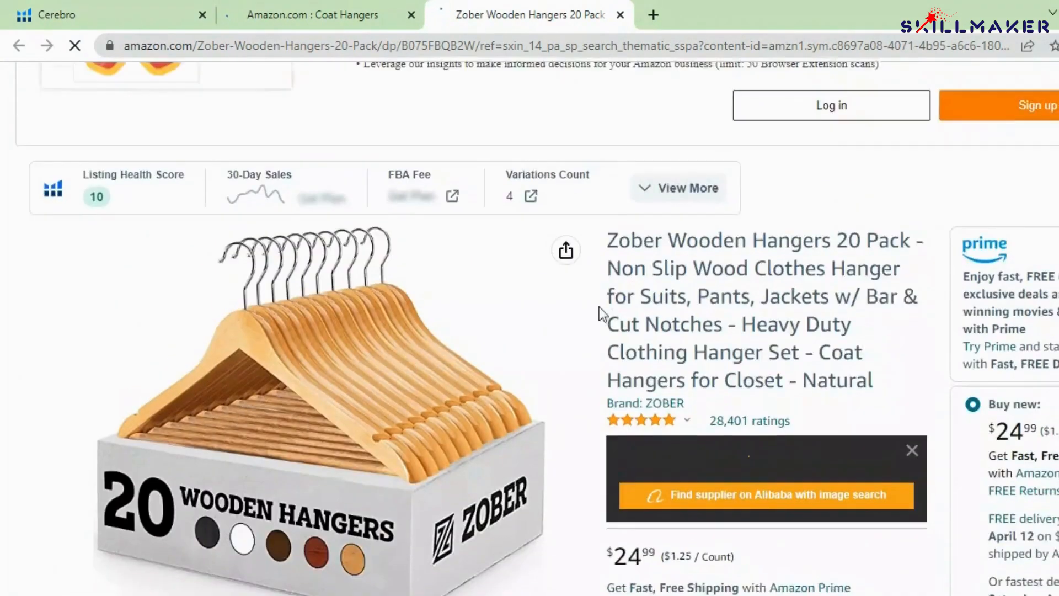
pyautogui.moveTo(634, 248); pyautogui.dragTo(792, 318)
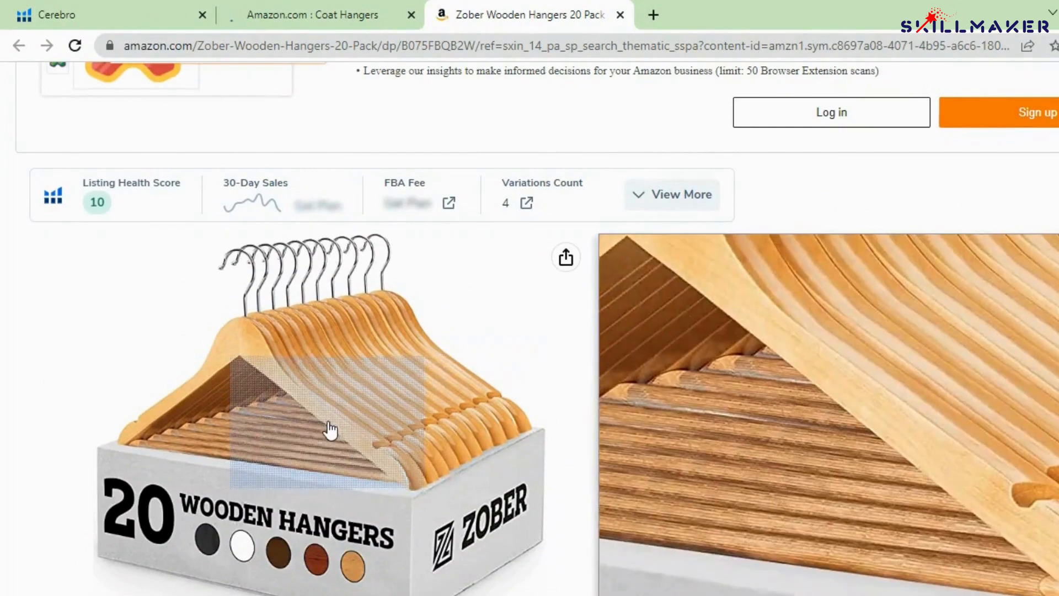
pyautogui.scroll(3, 388, 367)
pyautogui.scroll(4, 389, 367)
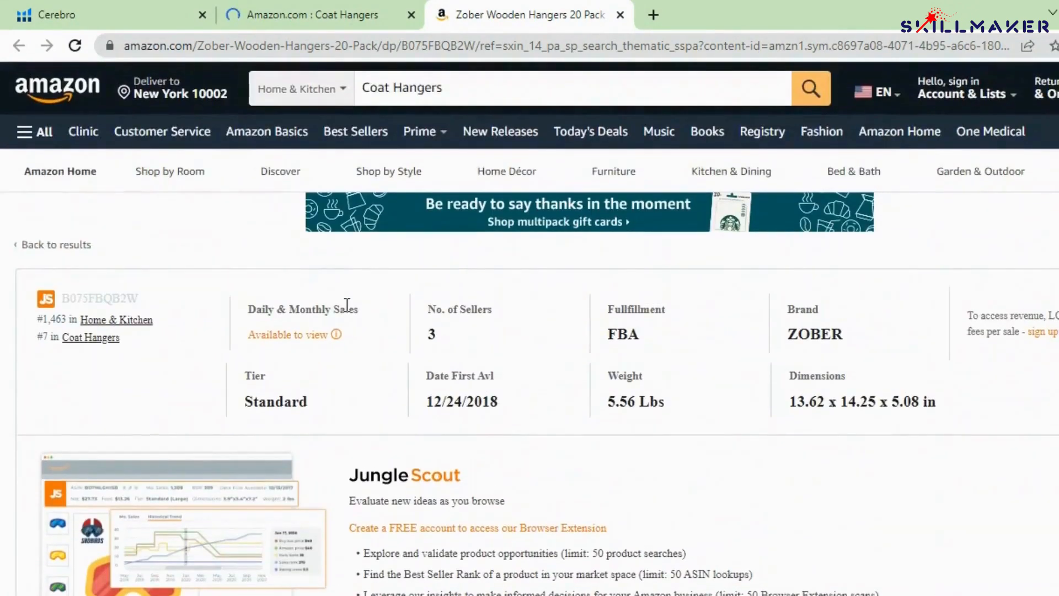
pyautogui.press('Print')
pyautogui.moveTo(81, 64); pyautogui.dragTo(345, 178)
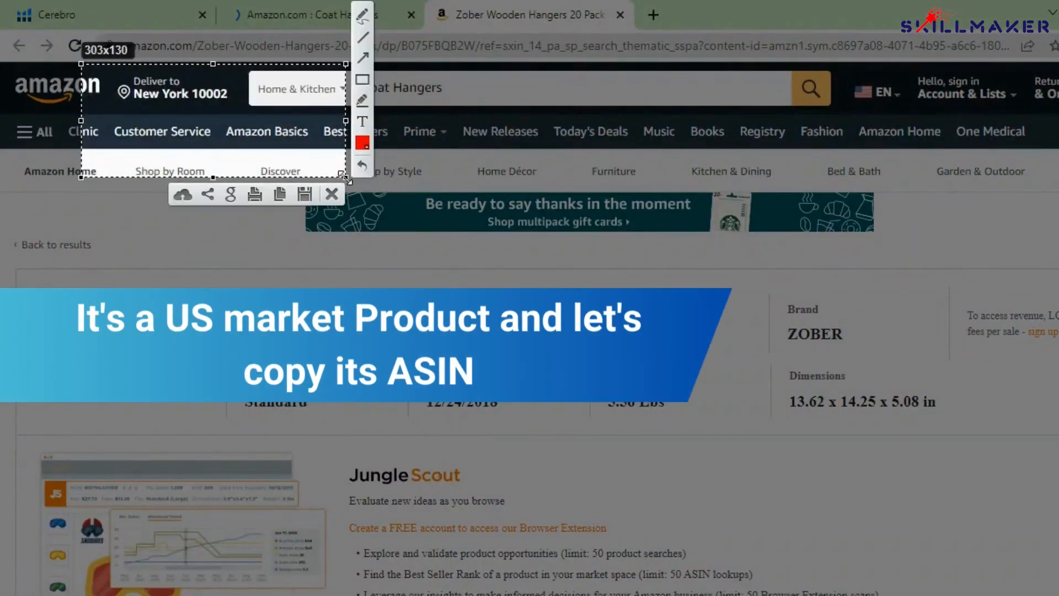
pyautogui.press('Escape')
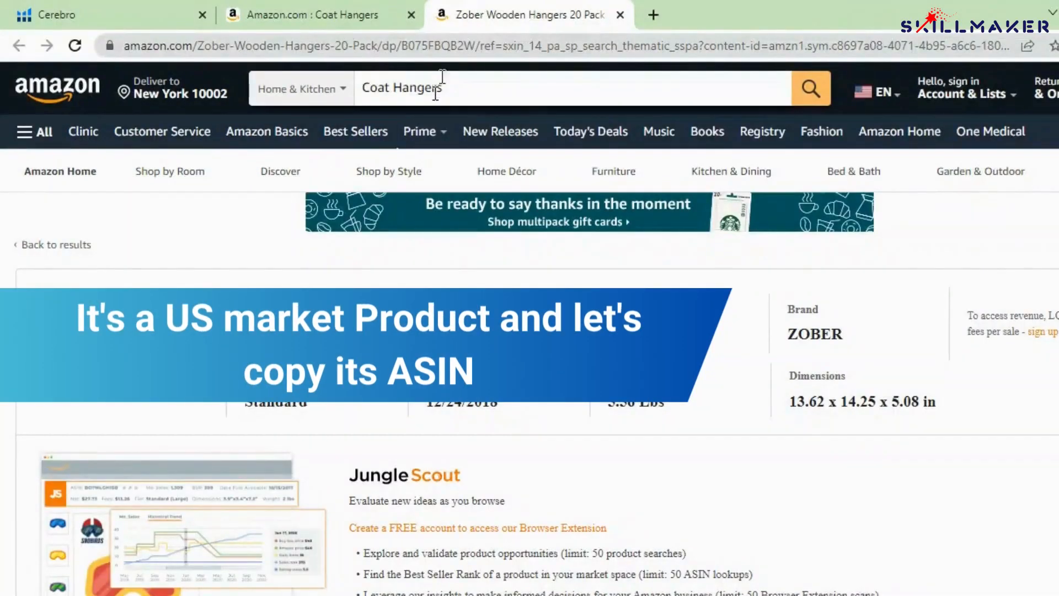
# Copy the ASIN B075FBQB2W from the Zober listing's web address
pyautogui.doubleClick(446, 50)
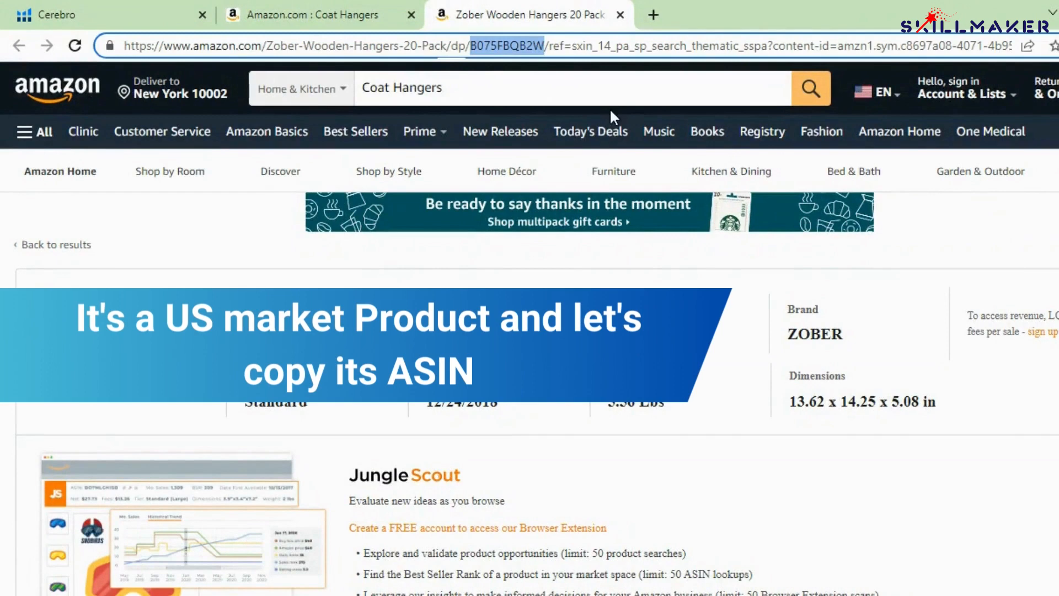
pyautogui.rightClick(531, 46)
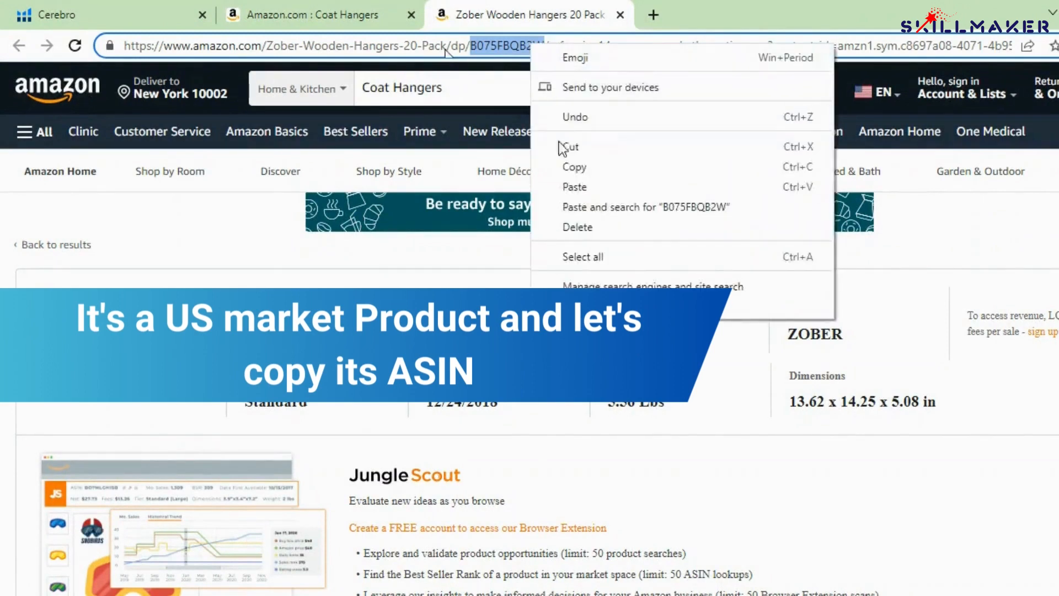
pyautogui.click(564, 164)
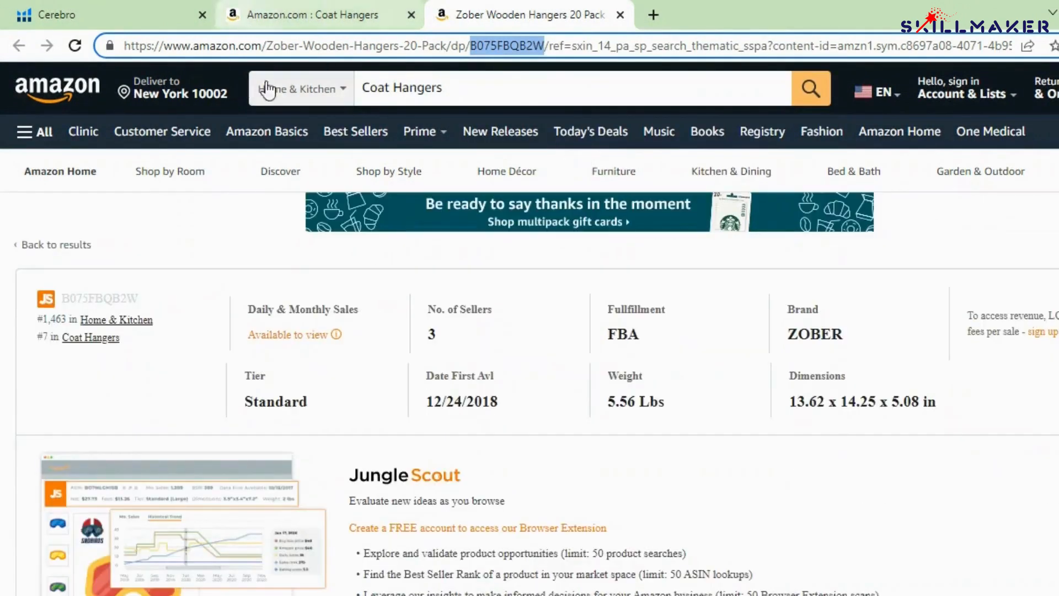
# Paste the ASIN B075FBQB2W into Cerebro for the US marketplace and get its keywords
pyautogui.click(179, 11)
pyautogui.click(337, 246)
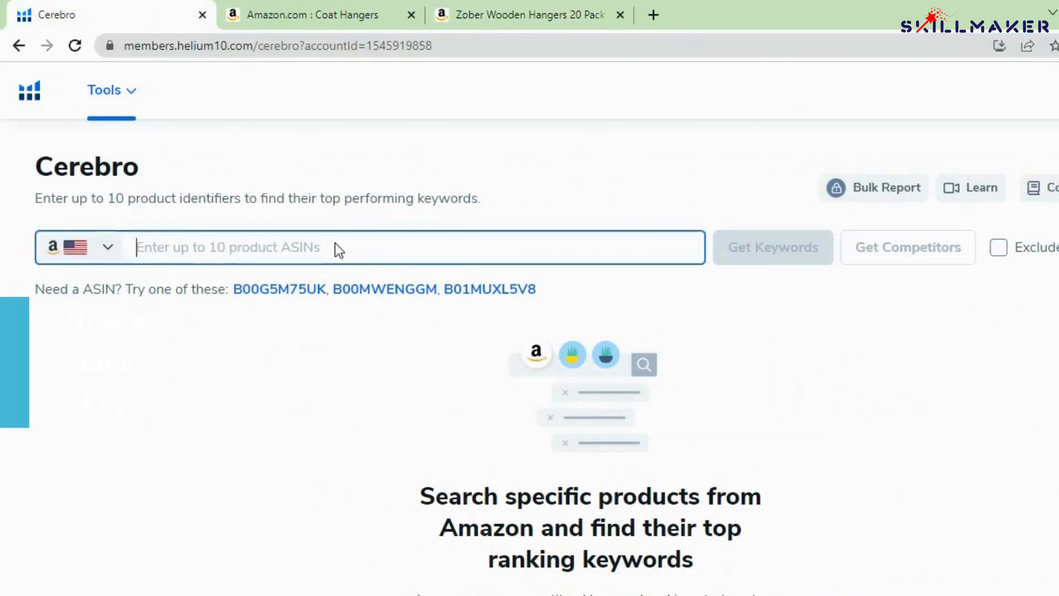
pyautogui.hotkey('ctrl', 'v')
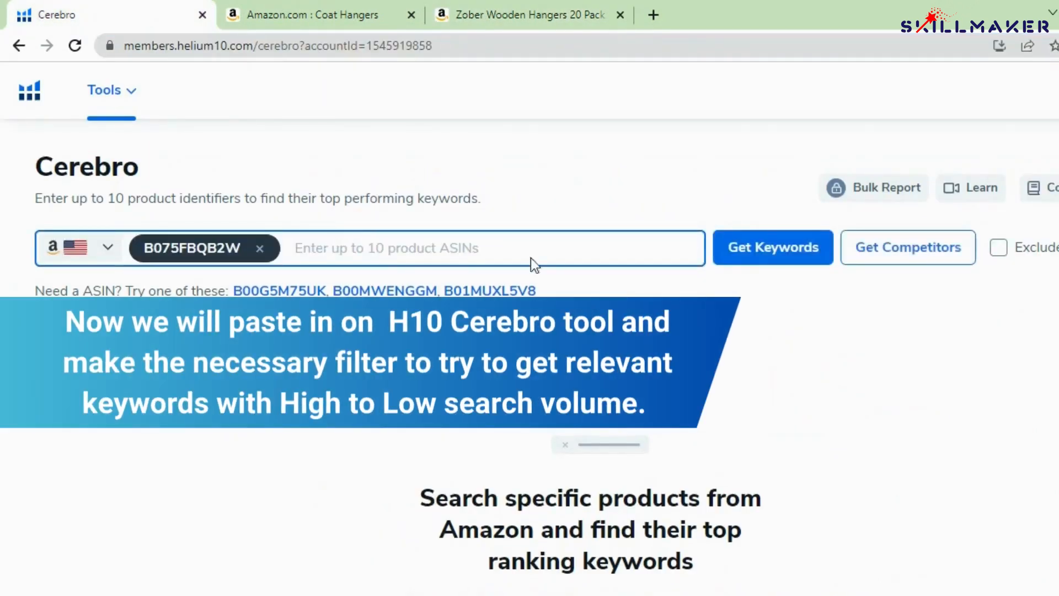
pyautogui.click(733, 251)
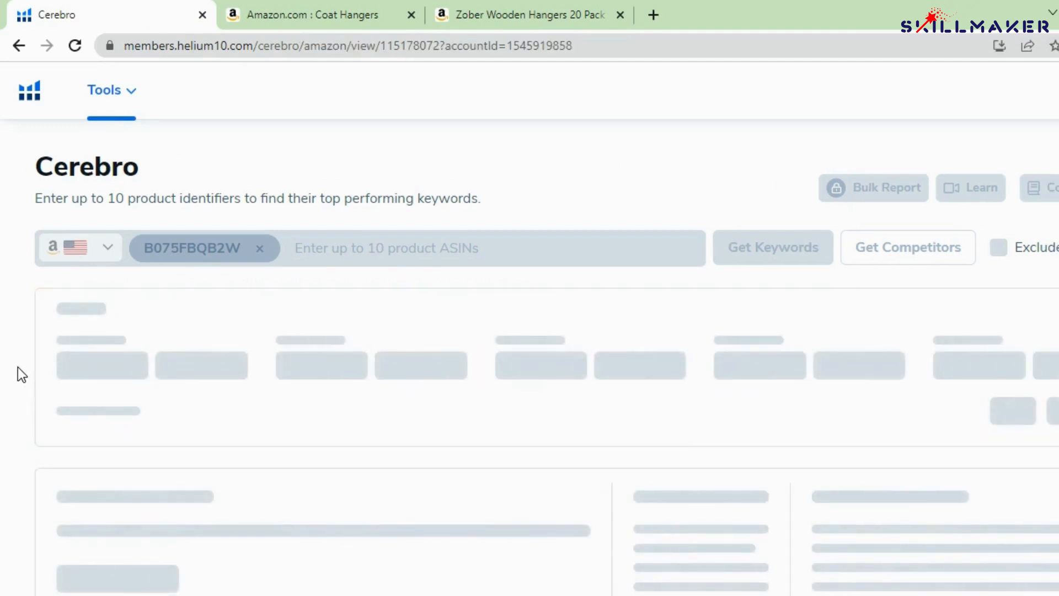
# Capture the filtered keyword count above the keyword table, and sort the keywords by search volume from high to low
pyautogui.scroll(-5, 17, 366)
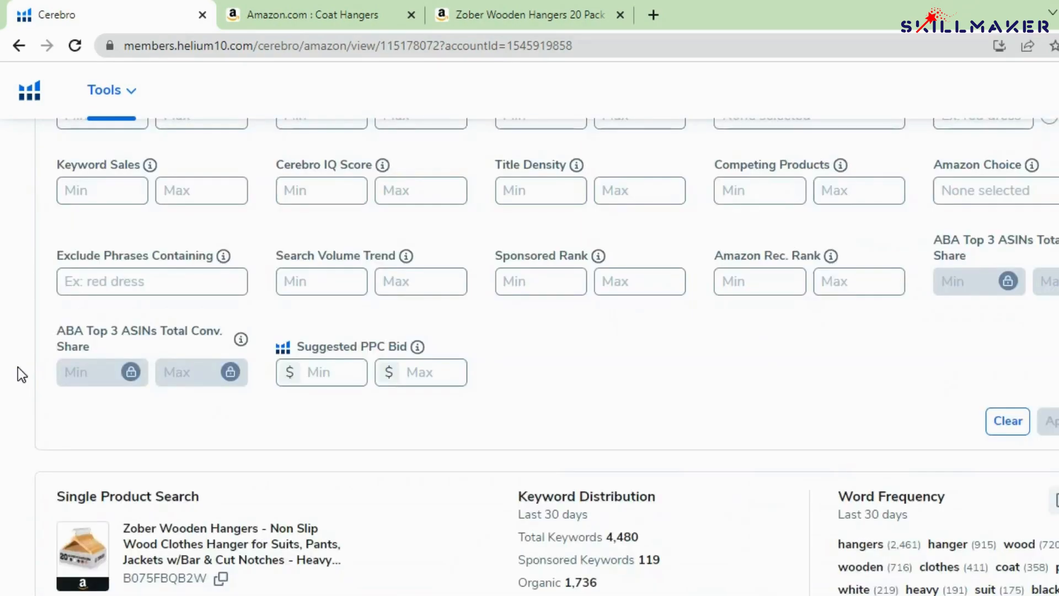
pyautogui.scroll(-5, 18, 367)
pyautogui.press('Print')
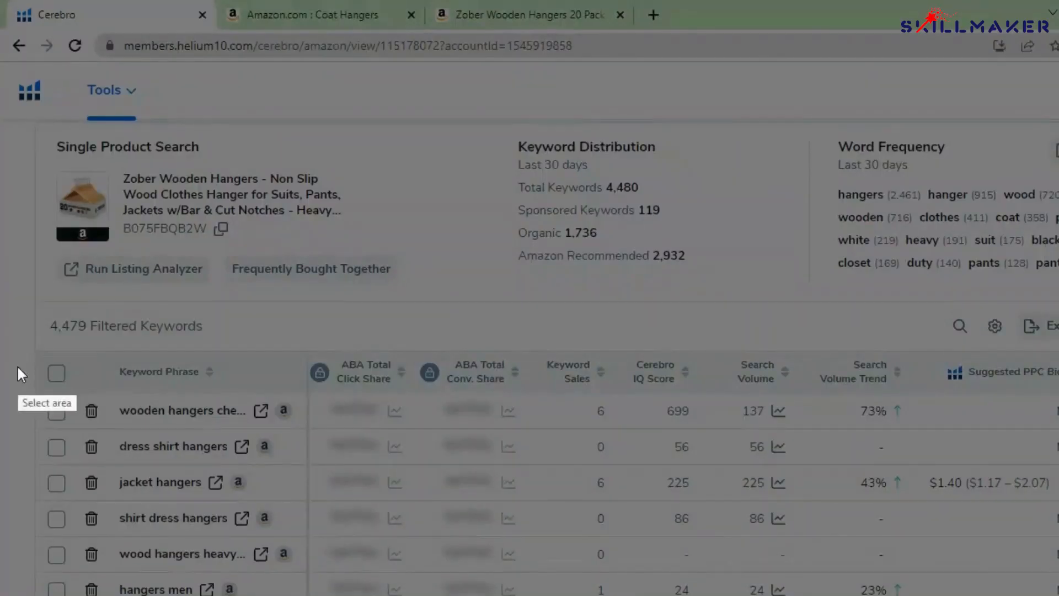
pyautogui.moveTo(8, 274); pyautogui.dragTo(286, 396)
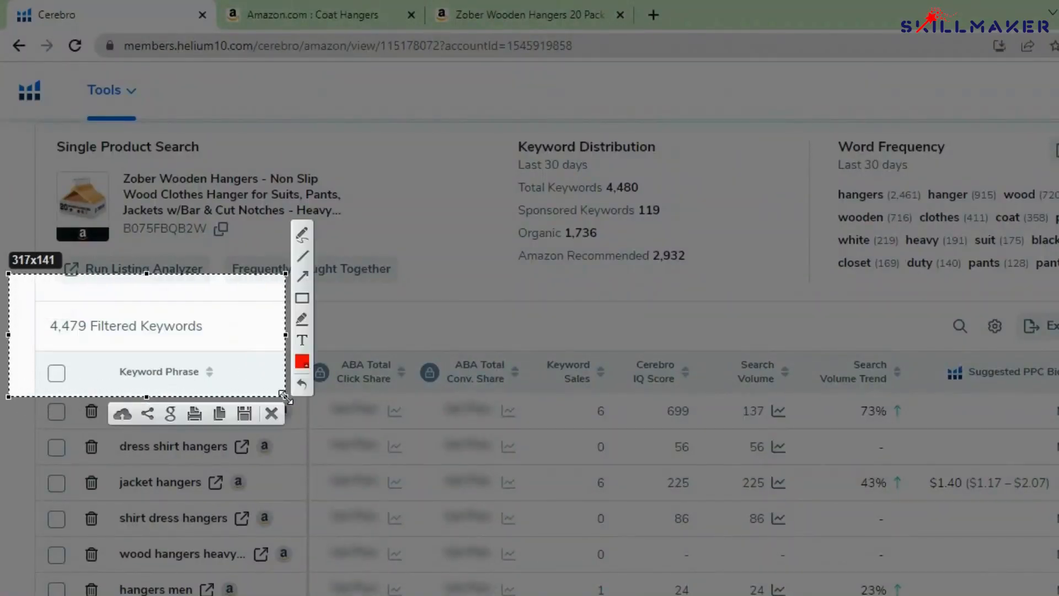
pyautogui.hotkey('ctrl', 'c')
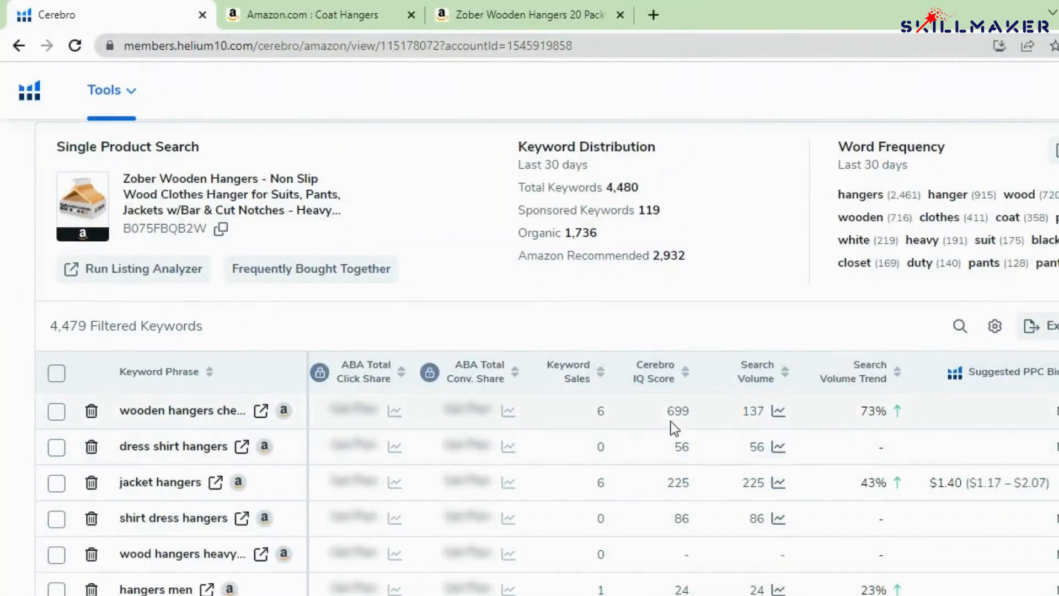
pyautogui.scroll(-2, 703, 434)
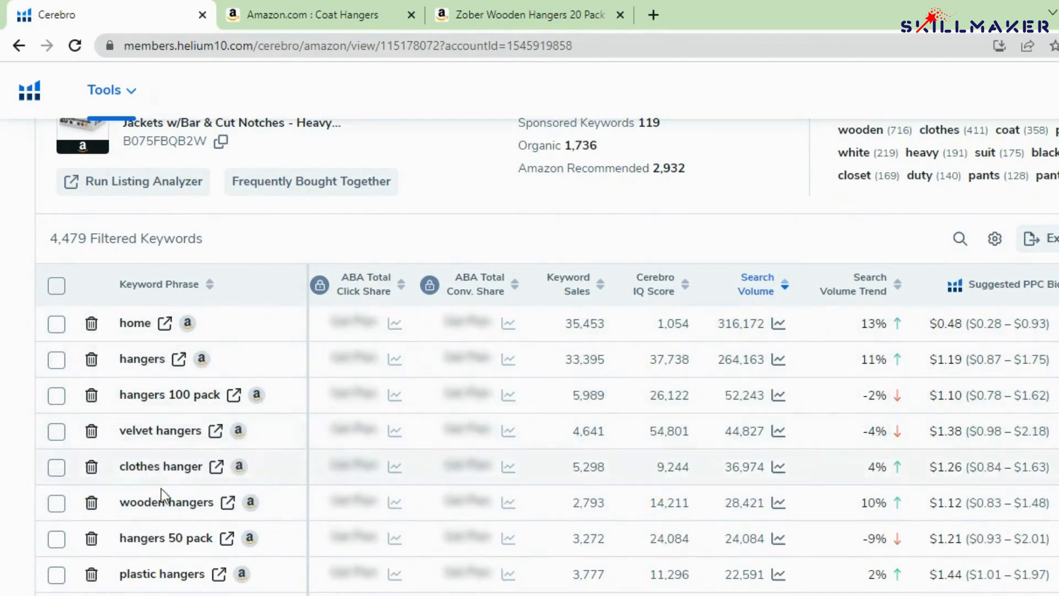
# Set the keyword filters to a minimum word count of 2, a minimum search volume of 300 and match type Organic
pyautogui.scroll(10, 732, 469)
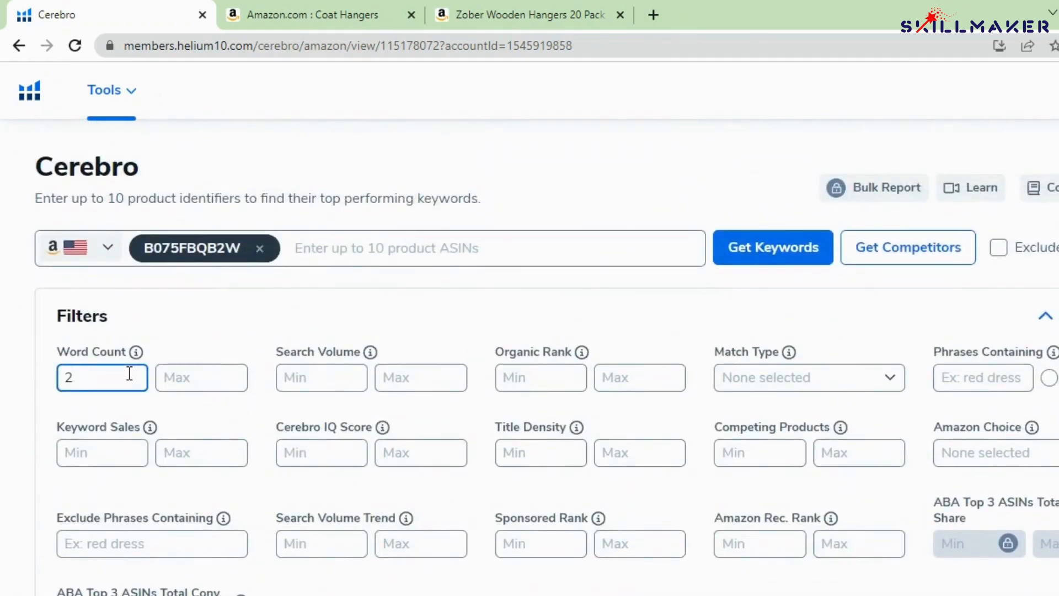
pyautogui.click(318, 376)
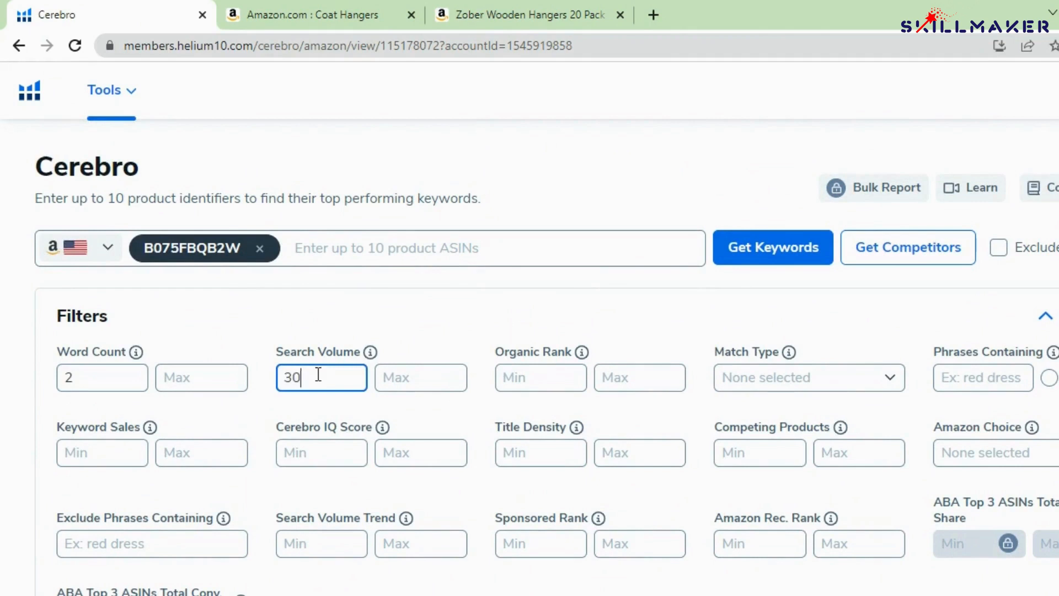
pyautogui.click(806, 380)
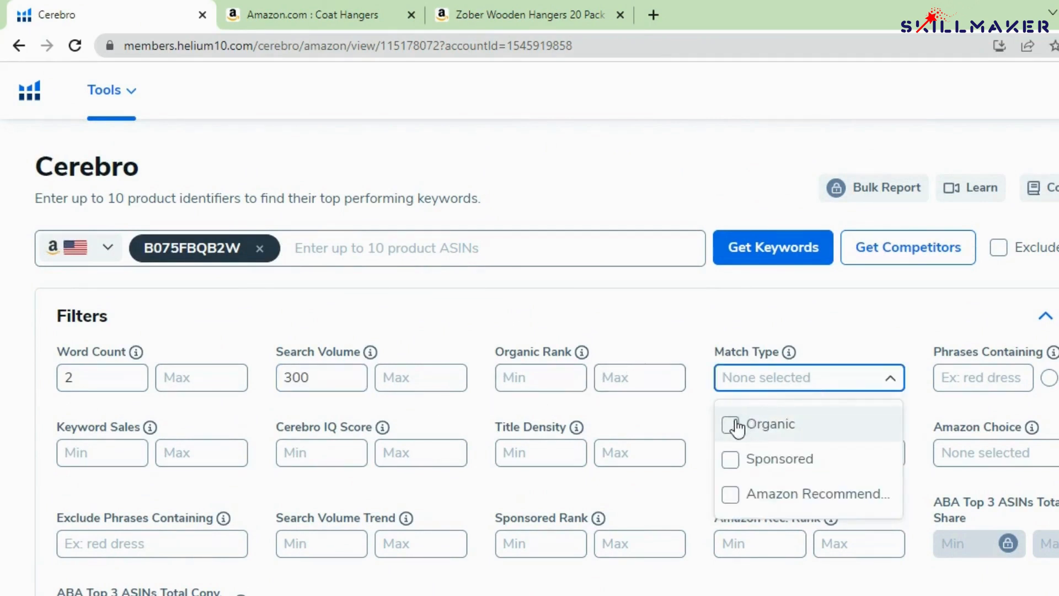
pyautogui.click(779, 422)
# Apply the keyword filters and review the filtered keyword list
pyautogui.scroll(-5, 778, 419)
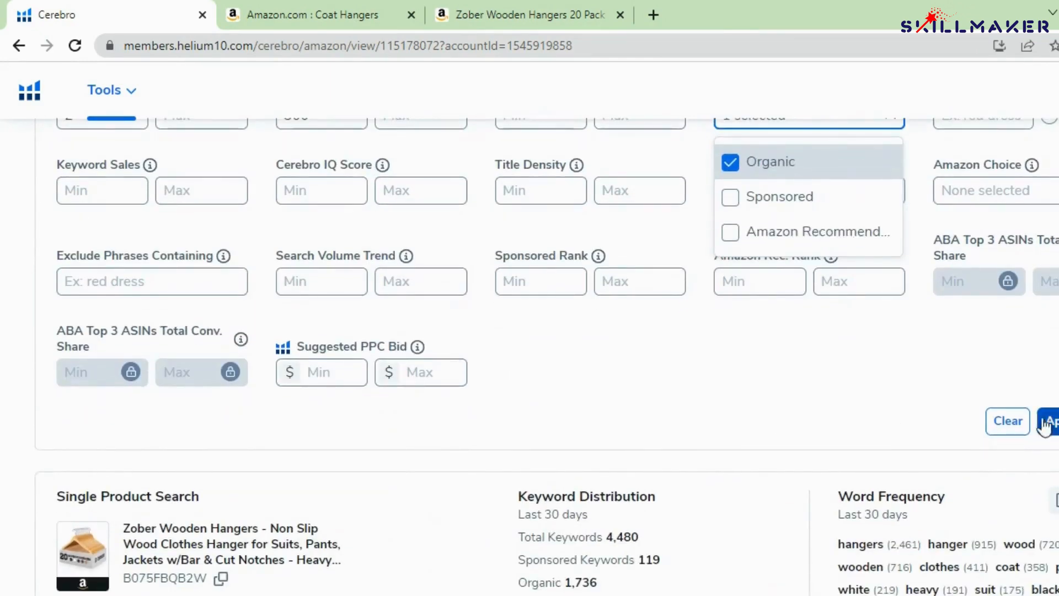
pyautogui.scroll(5, 1044, 427)
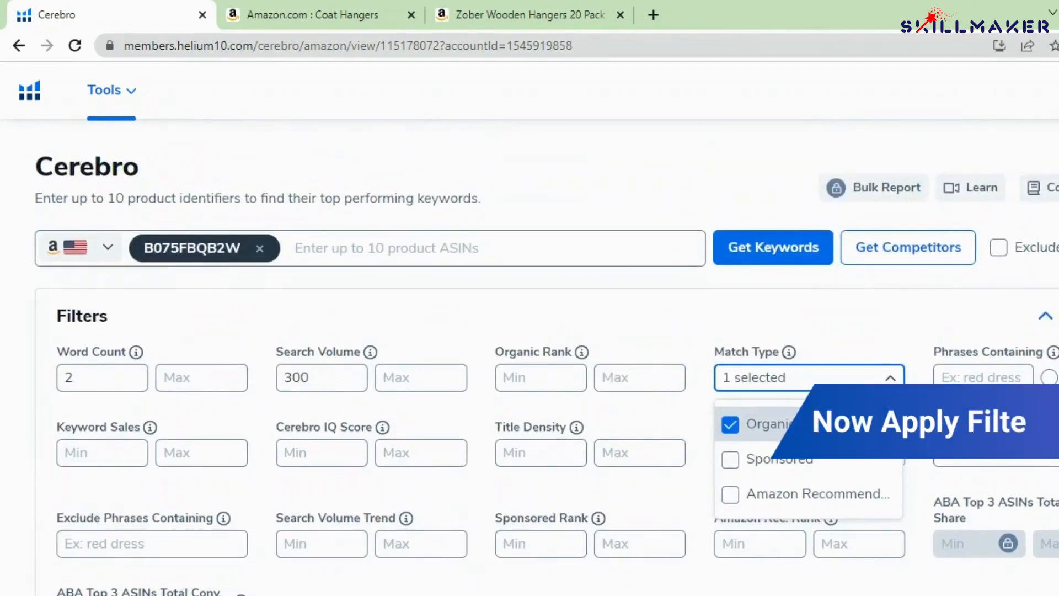
pyautogui.scroll(-2, 1045, 427)
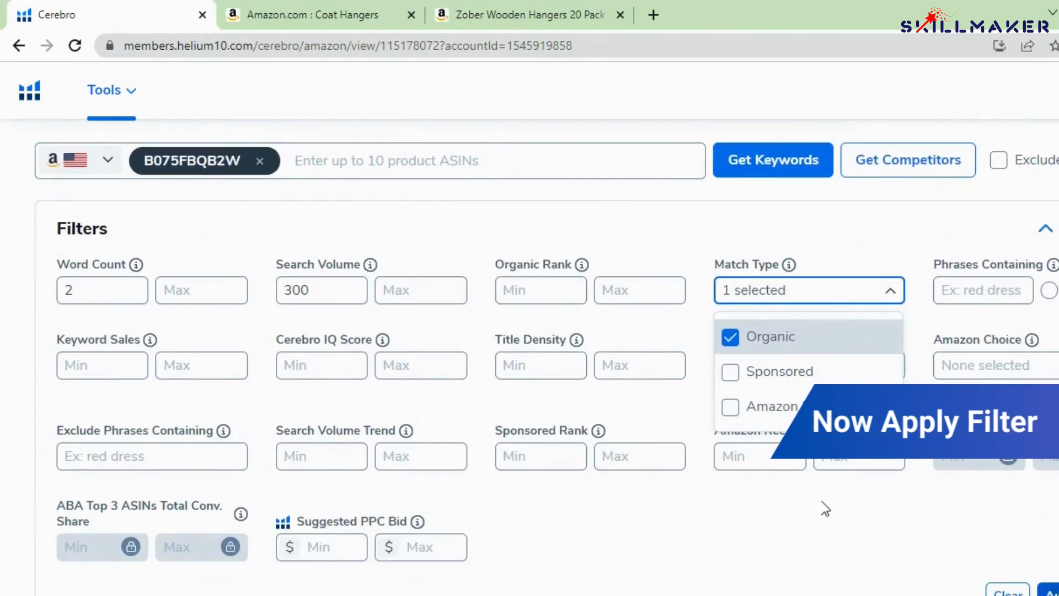
pyautogui.click(825, 506)
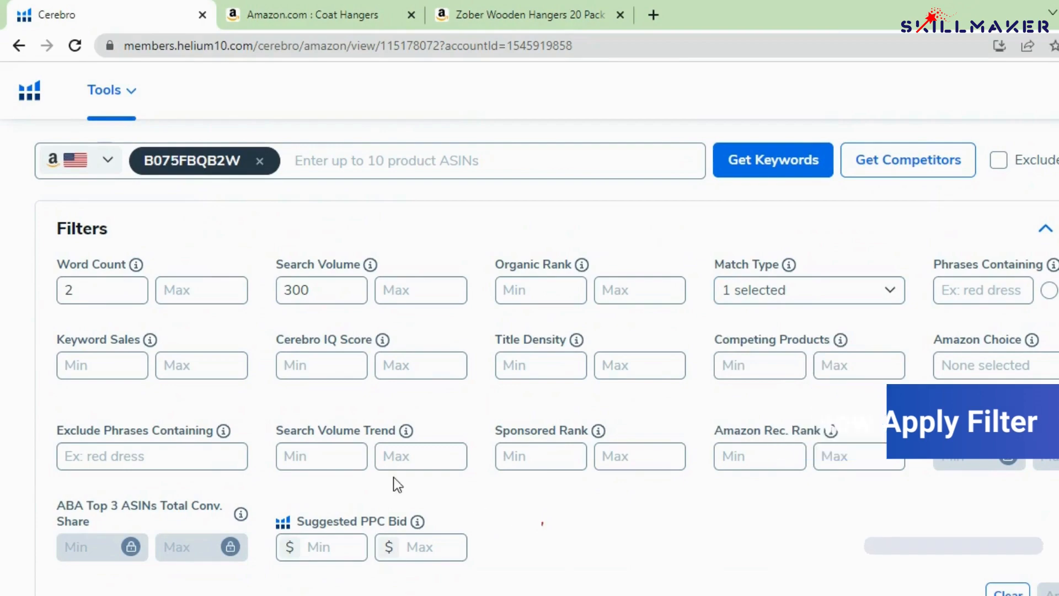
pyautogui.scroll(-7, 330, 389)
pyautogui.scroll(-3, 324, 369)
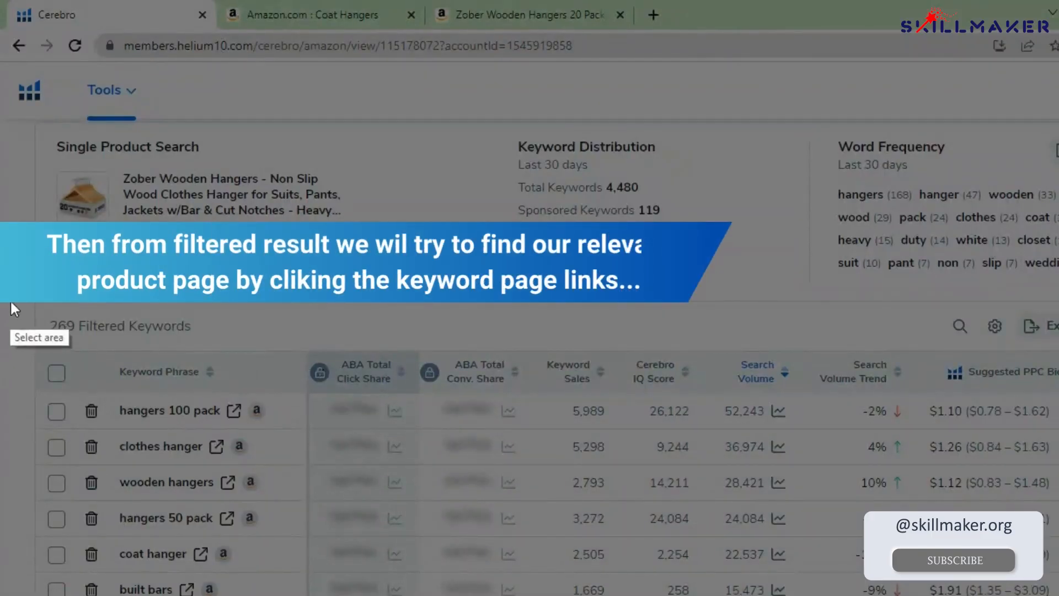
# Highlight the filtered keyword count above the table, and open the Amazon search page for the keyword "hangers 100 pack"
pyautogui.moveTo(11, 303); pyautogui.dragTo(251, 362)
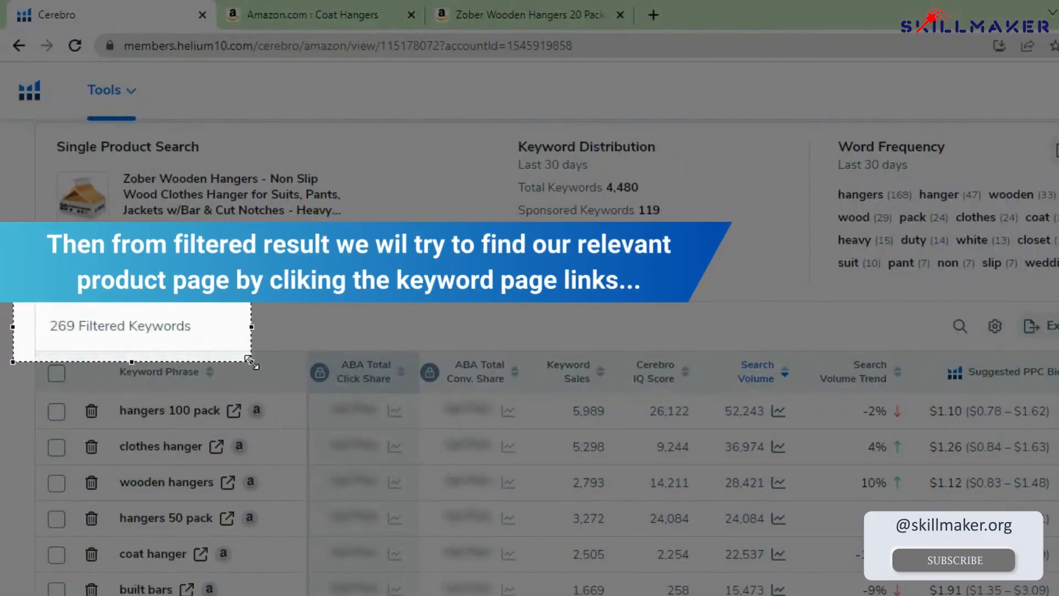
pyautogui.press('Escape')
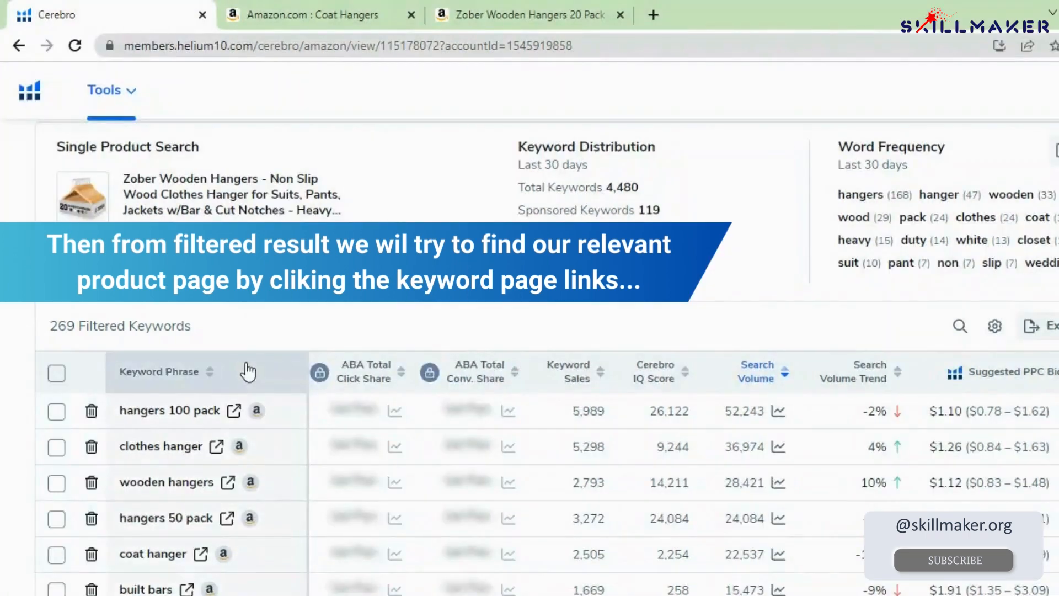
pyautogui.scroll(-2, 249, 366)
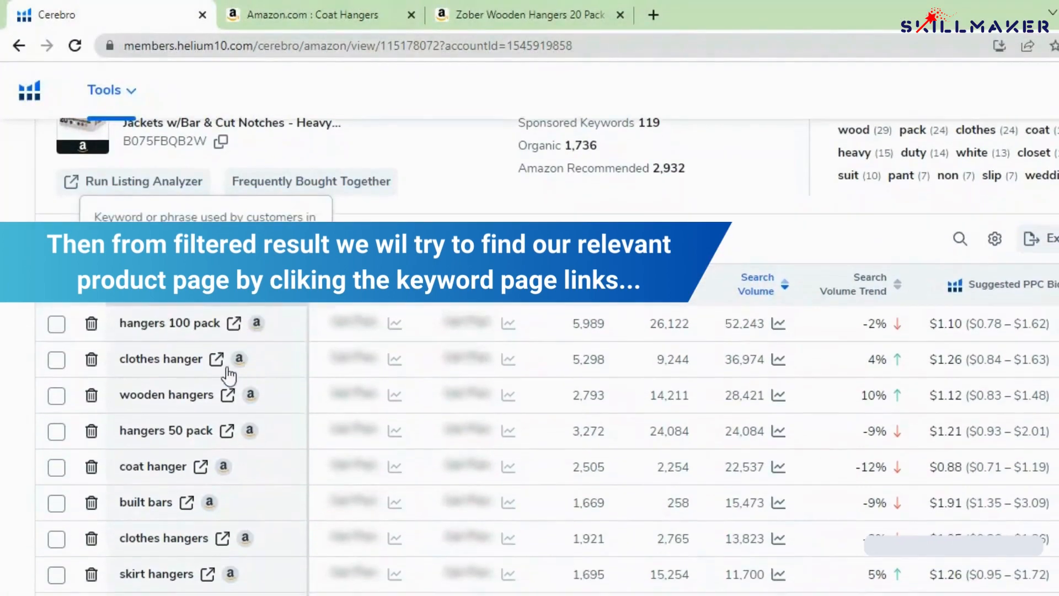
pyautogui.click(234, 324)
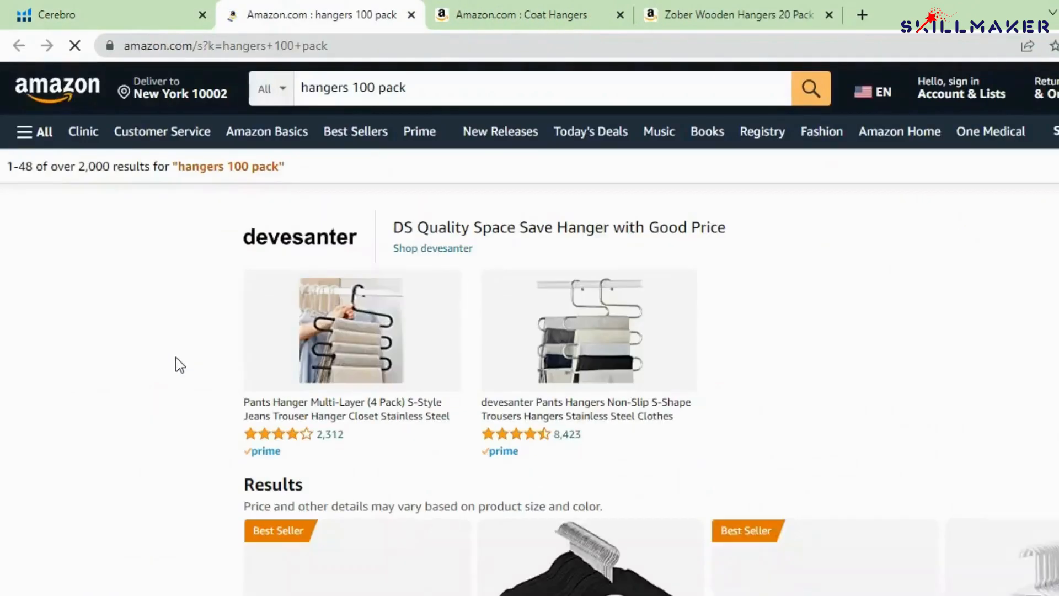
# Check whether the "hangers 100 pack" results match the chosen wooden coat hanger product, and close that page
pyautogui.scroll(-10, 179, 364)
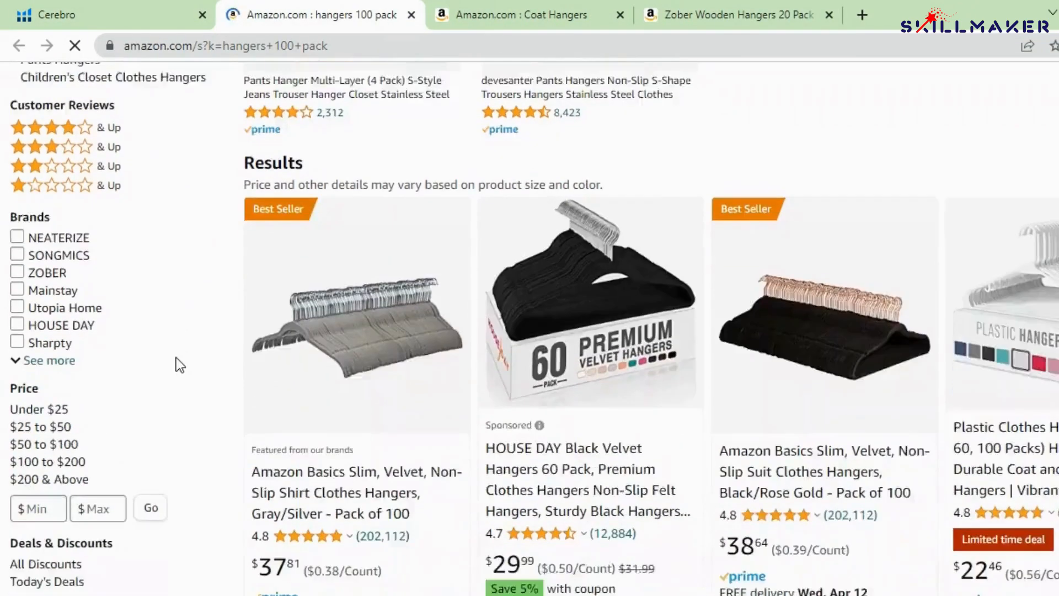
pyautogui.scroll(-10, 179, 364)
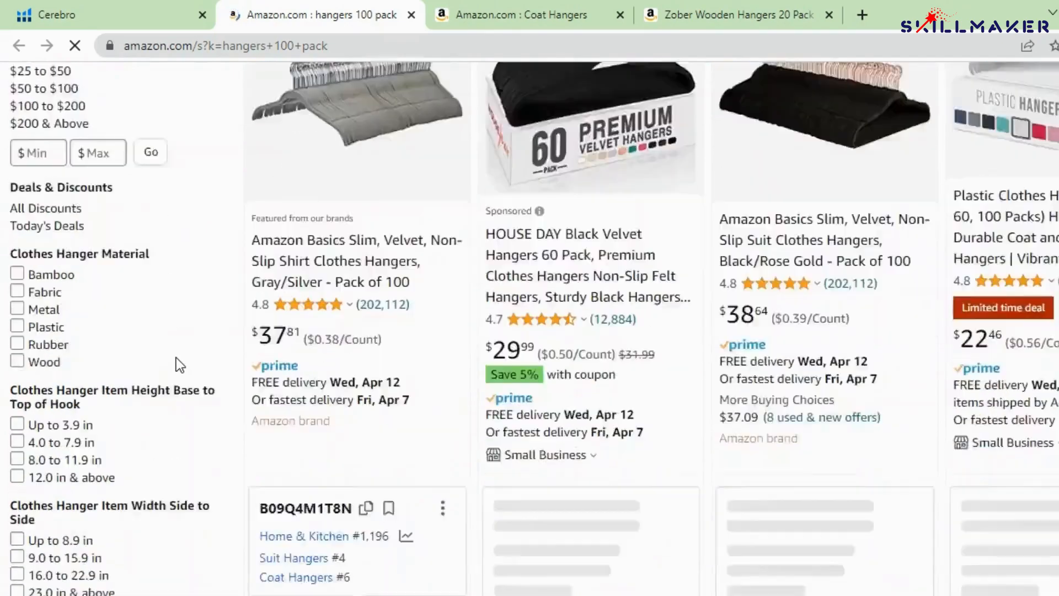
pyautogui.scroll(-17, 177, 359)
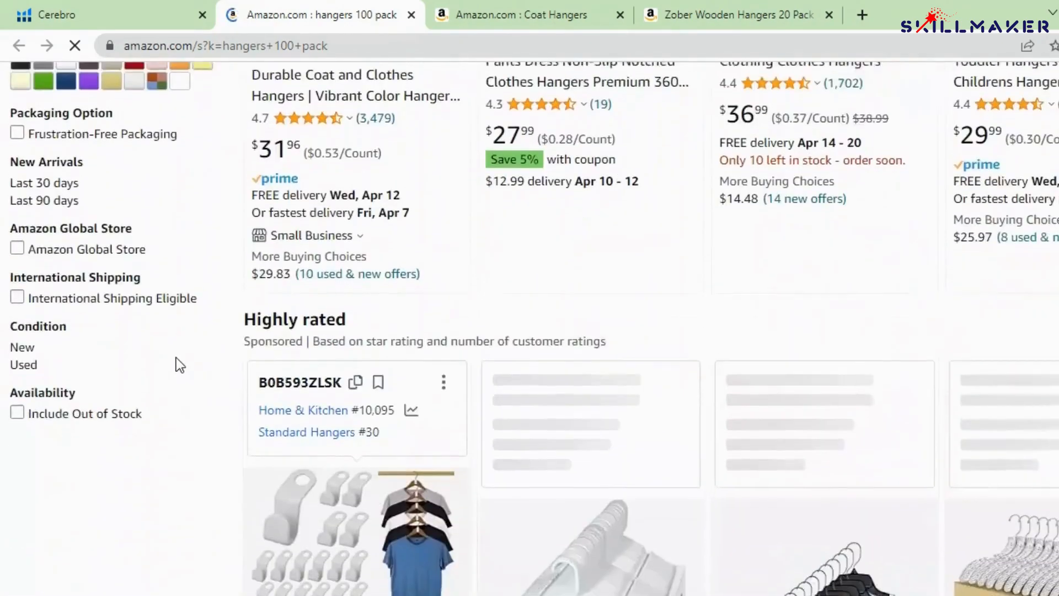
pyautogui.scroll(-19, 176, 358)
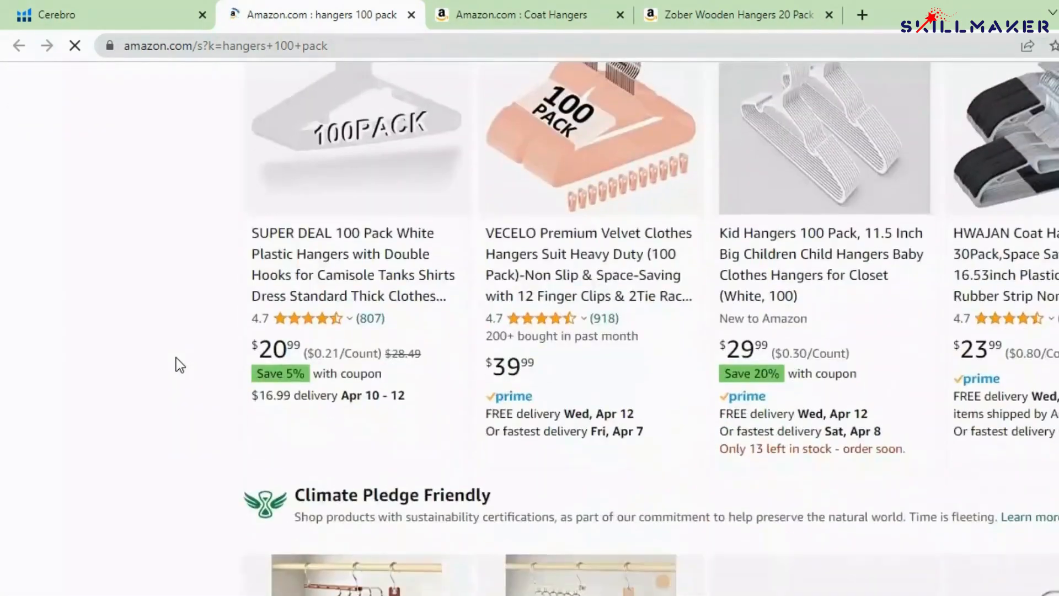
pyautogui.scroll(-17, 176, 358)
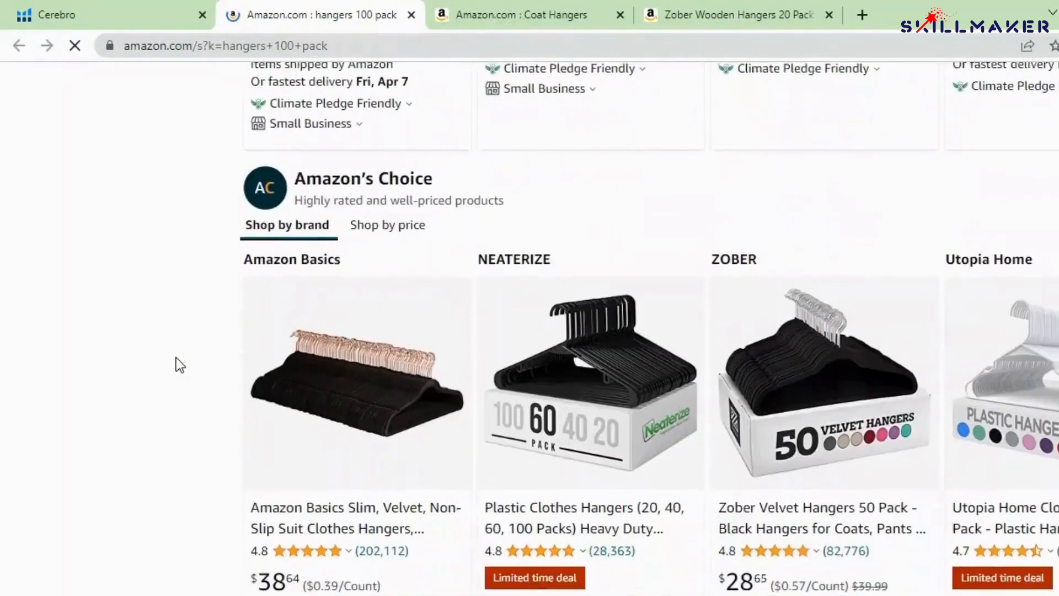
pyautogui.scroll(-12, 176, 357)
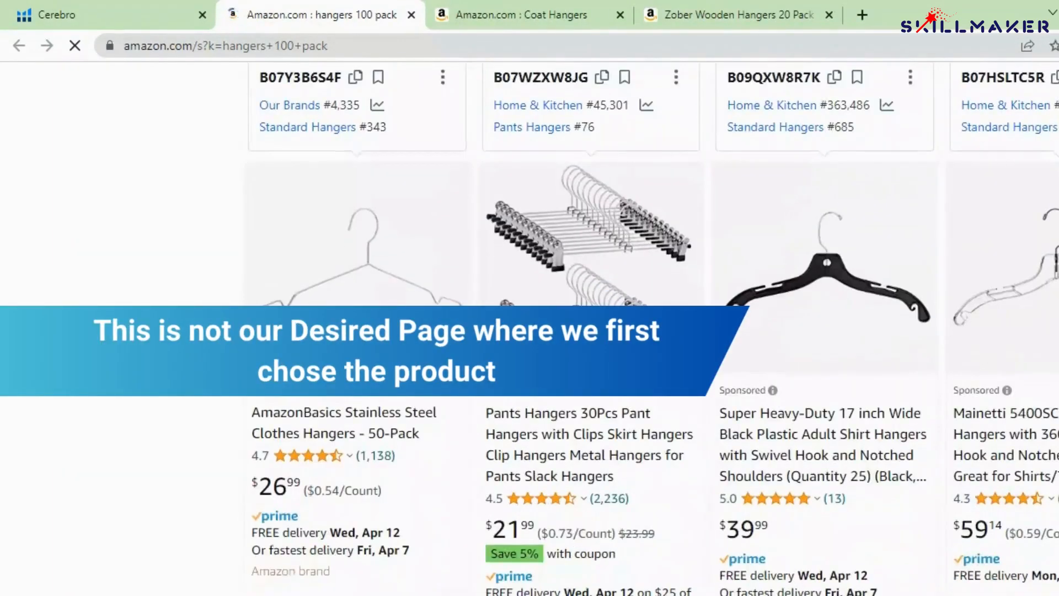
pyautogui.rightClick(368, 146)
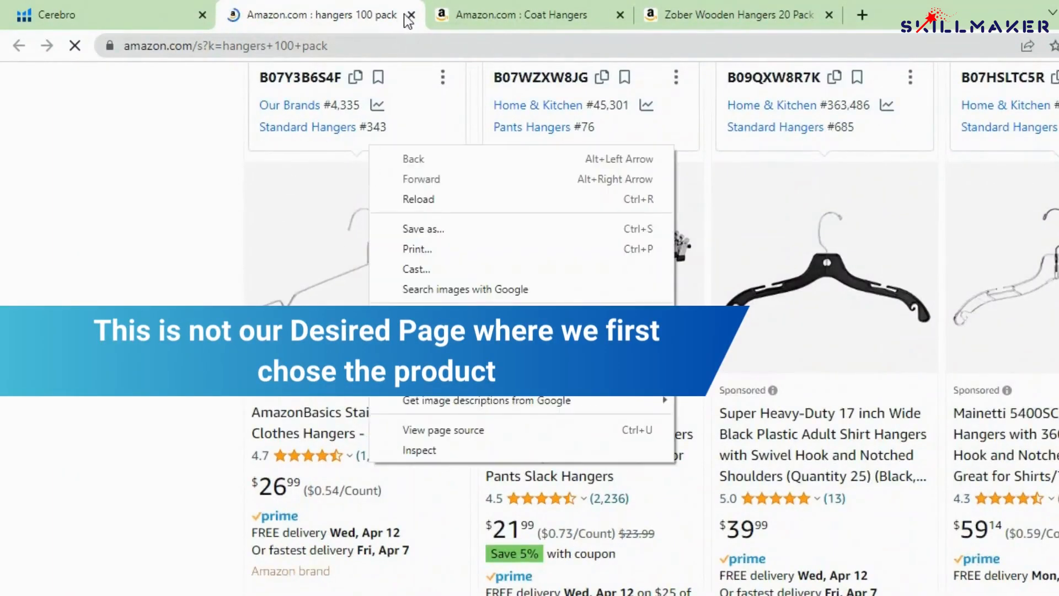
pyautogui.click(408, 15)
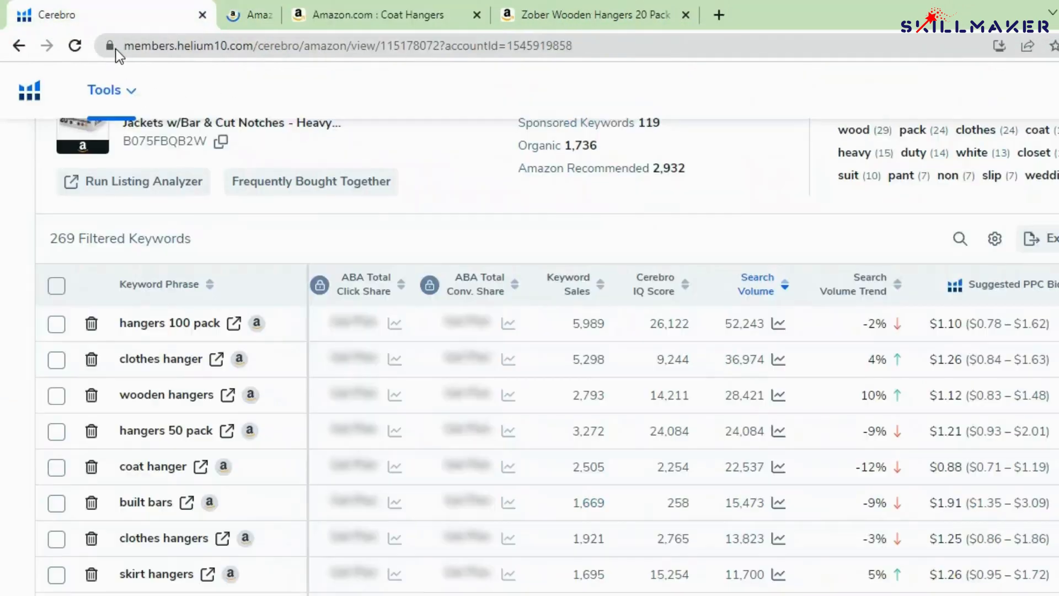
# Open the Amazon results for the keyword "clothes hanger", check them for products like the chosen wooden hangers, and close the page
pyautogui.click(216, 360)
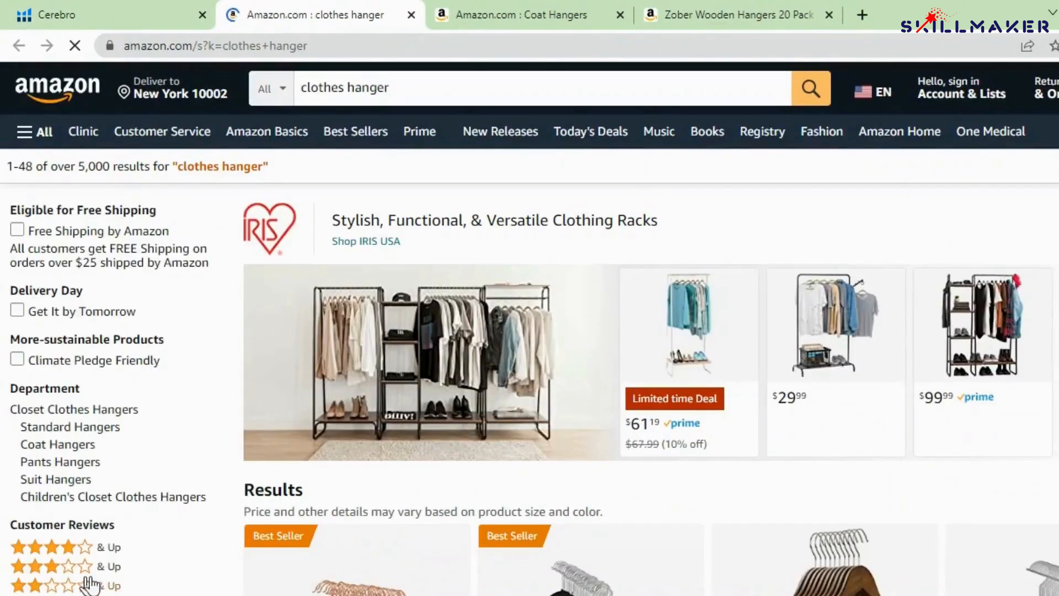
pyautogui.scroll(-8, 358, 449)
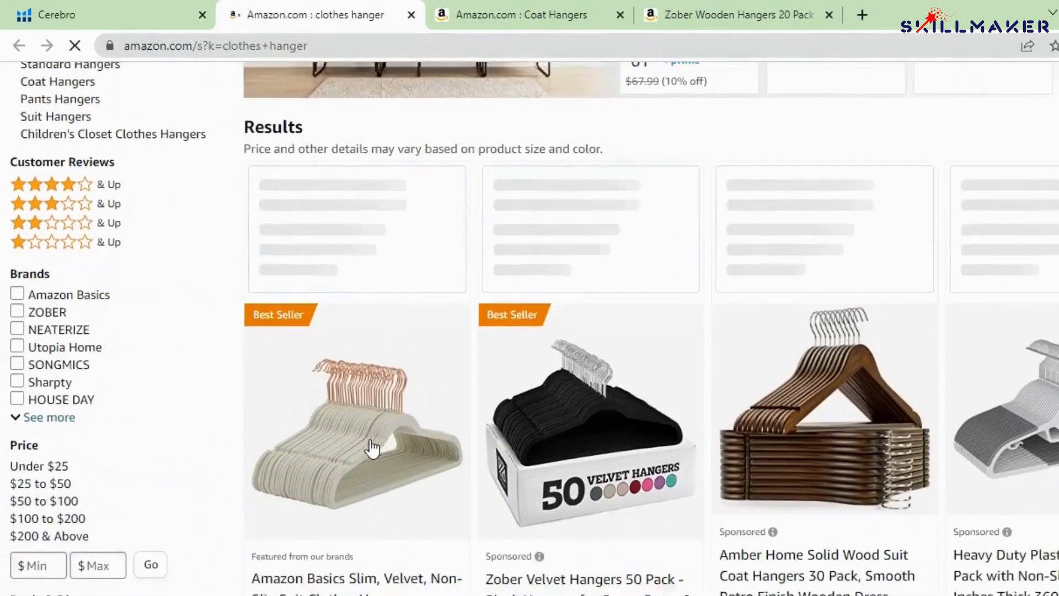
pyautogui.scroll(-9, 839, 378)
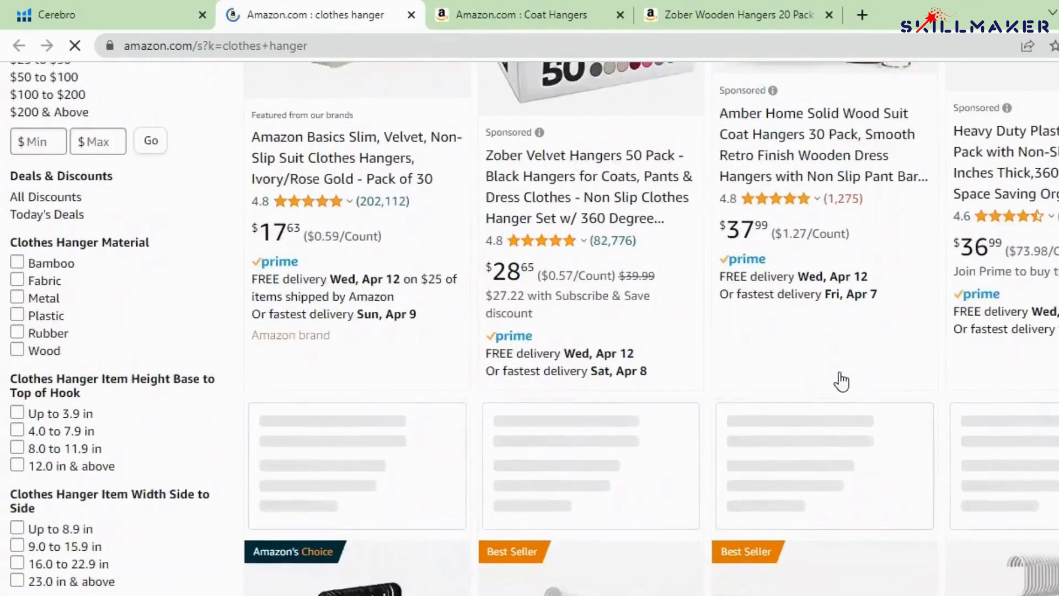
pyautogui.scroll(-13, 747, 399)
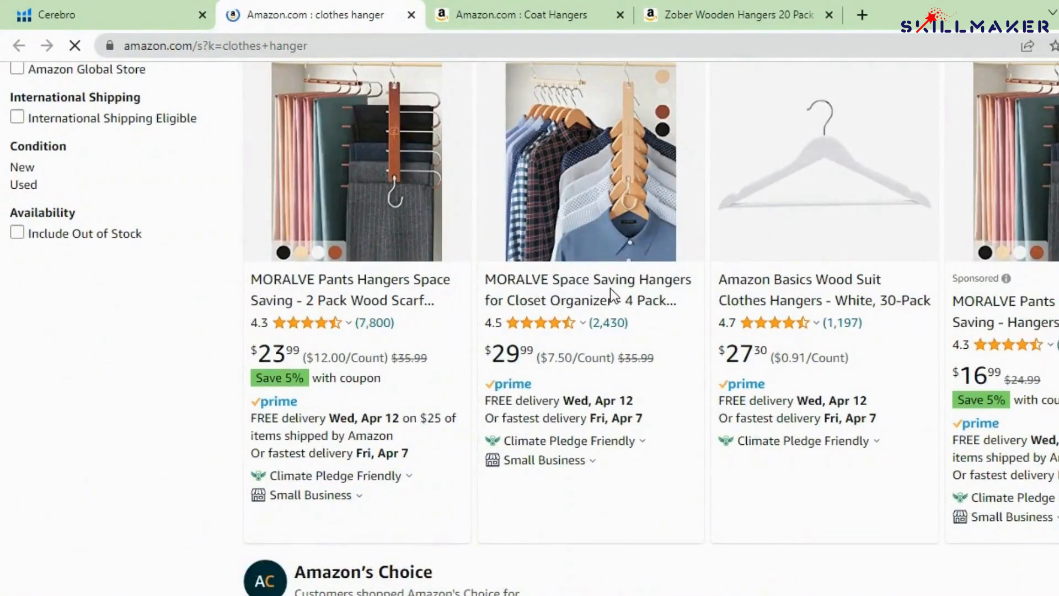
pyautogui.scroll(-9, 898, 340)
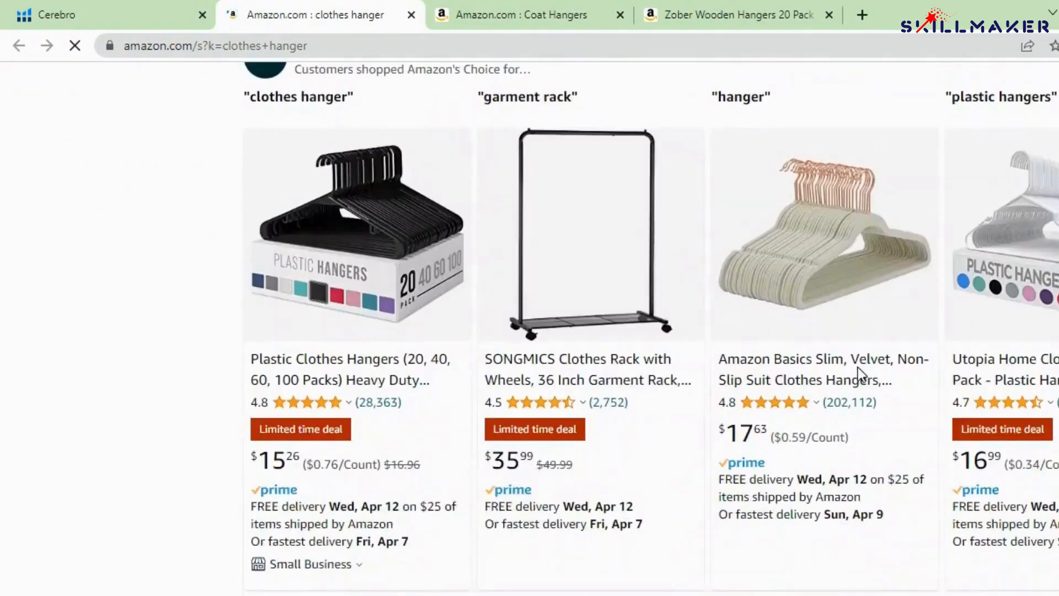
pyautogui.scroll(-20, 859, 367)
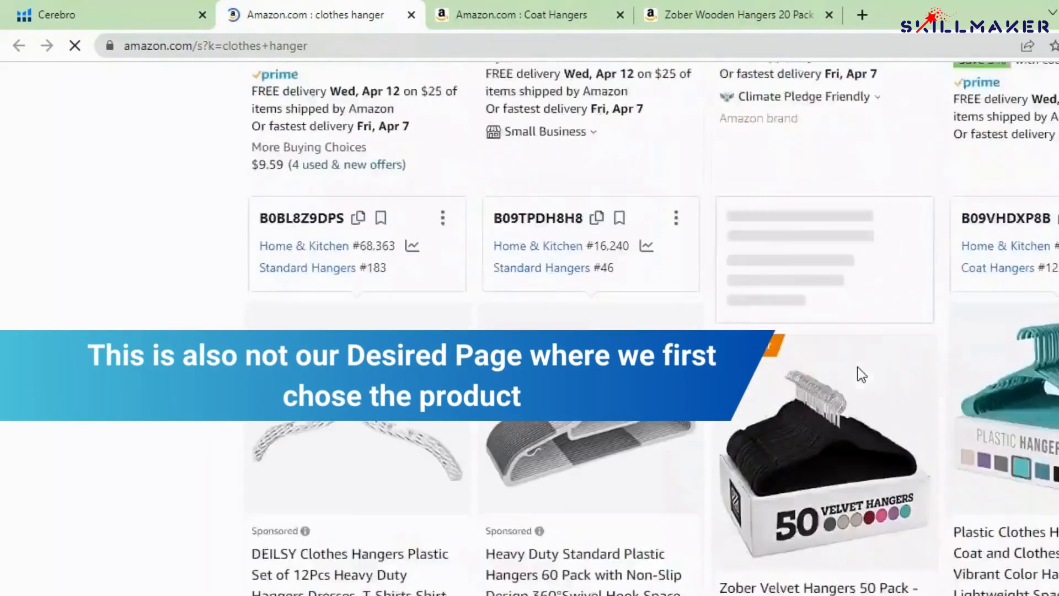
pyautogui.scroll(-13, 858, 367)
pyautogui.scroll(-3, 859, 376)
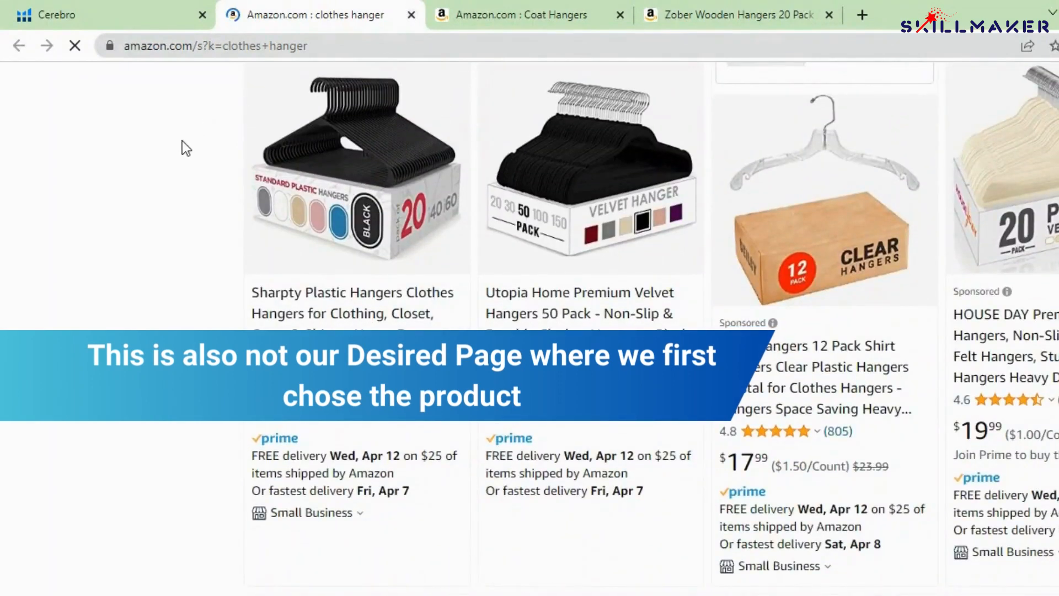
pyautogui.hotkey('ctrl', 'w')
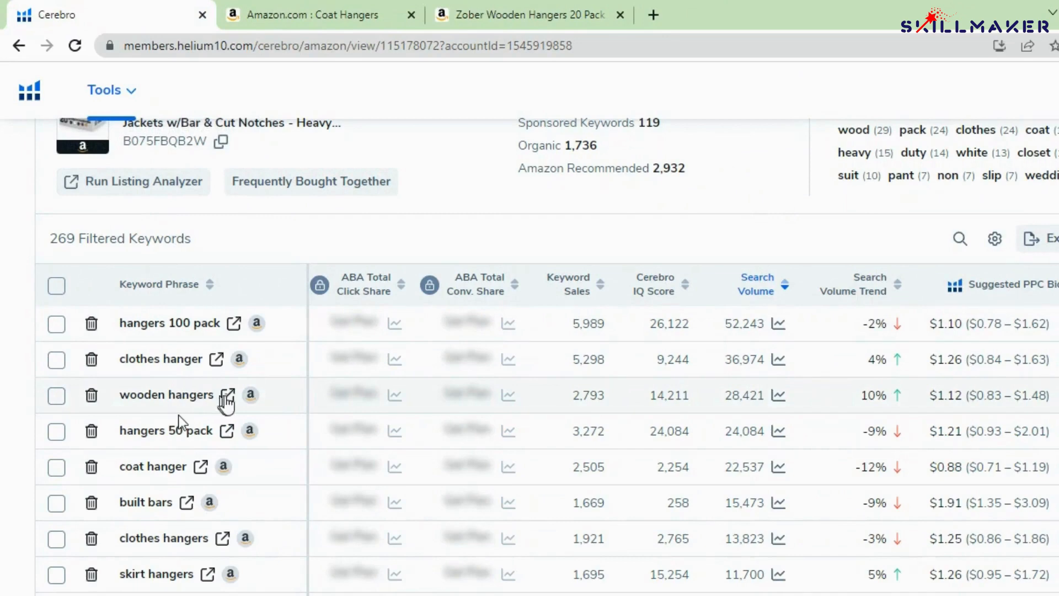
# Open the Amazon results for the keyword "wooden hangers" and look for the Zober 20-pack and similar products
pyautogui.click(251, 394)
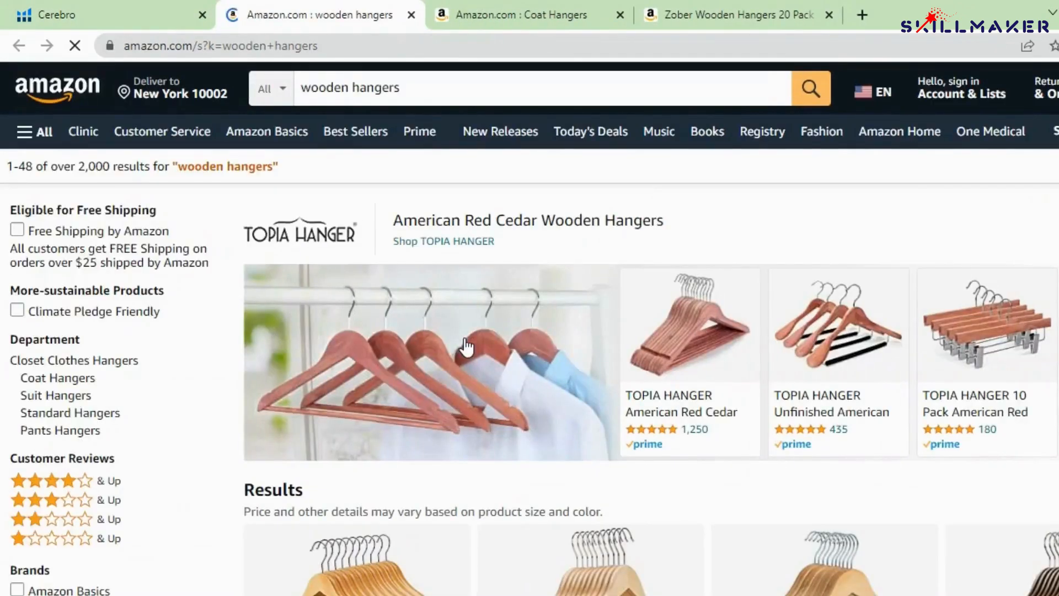
pyautogui.scroll(-8, 466, 346)
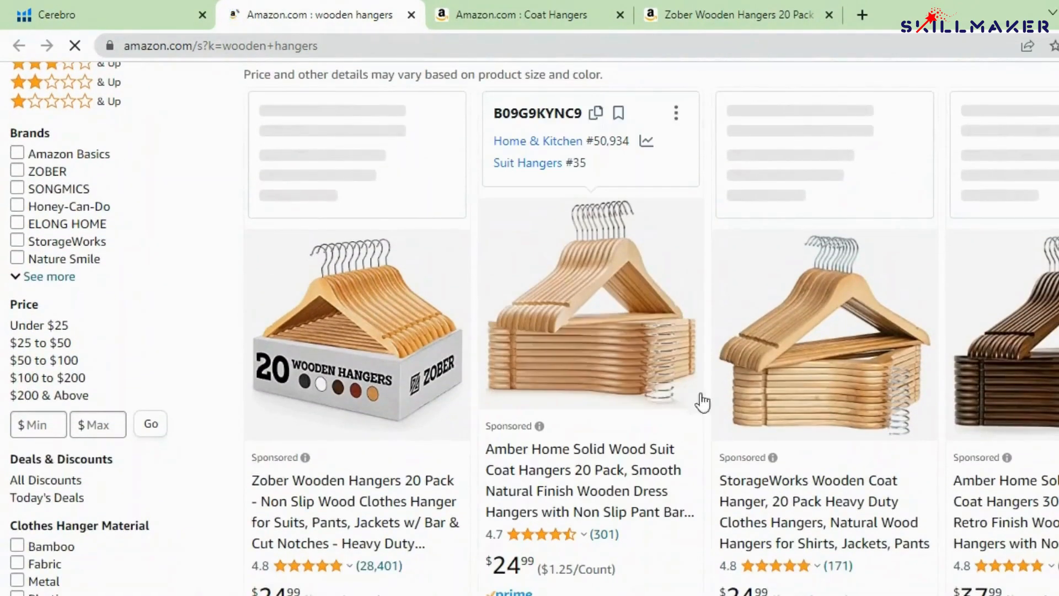
pyautogui.scroll(-3, 822, 386)
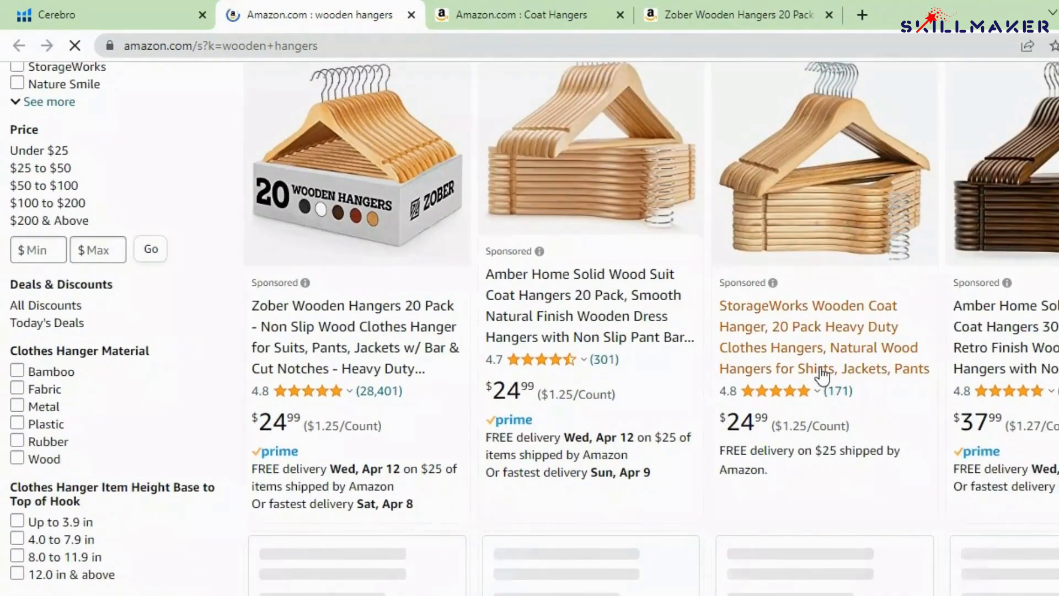
pyautogui.scroll(-8, 822, 375)
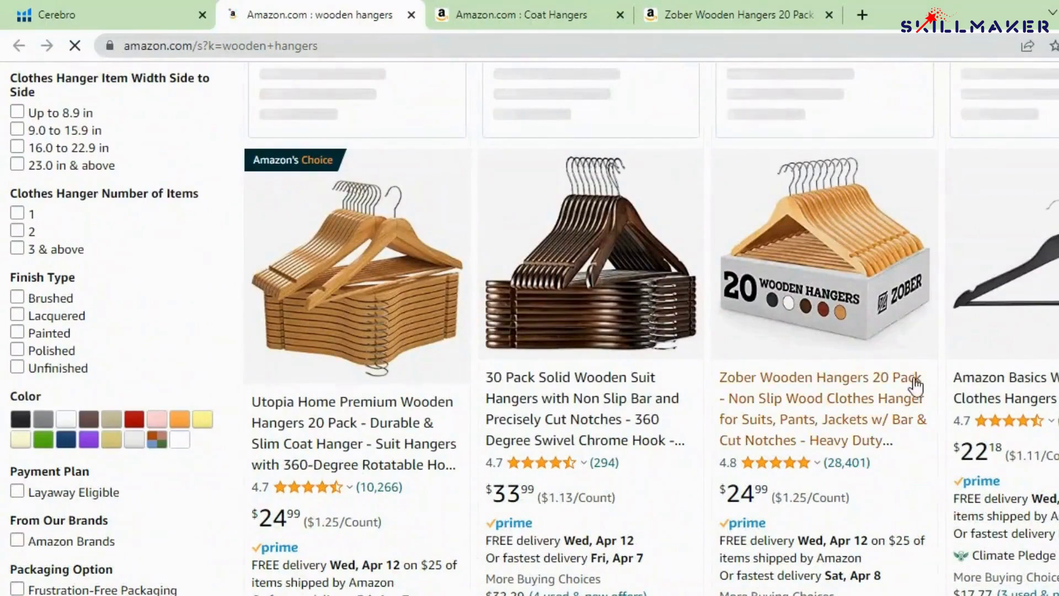
pyautogui.scroll(-5, 913, 377)
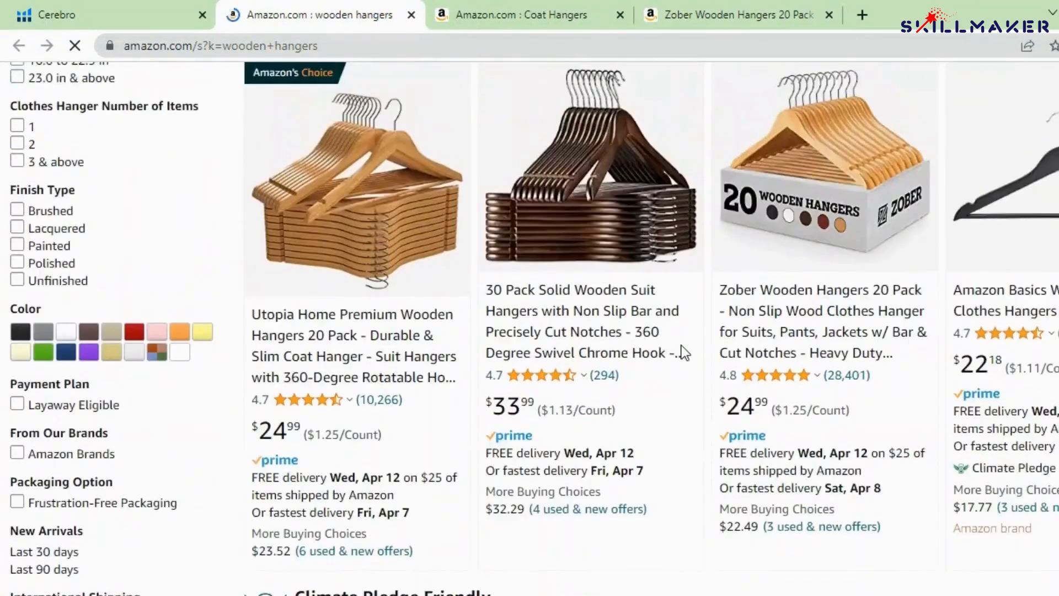
pyautogui.scroll(-9, 830, 367)
pyautogui.scroll(-5, 832, 362)
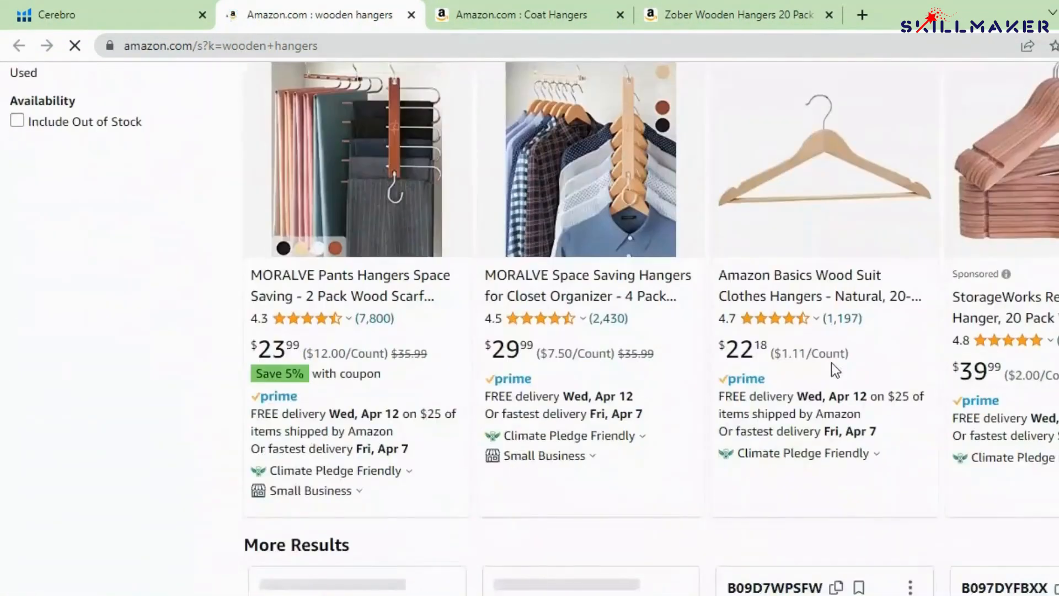
pyautogui.scroll(-5, 832, 362)
pyautogui.scroll(-4, 831, 362)
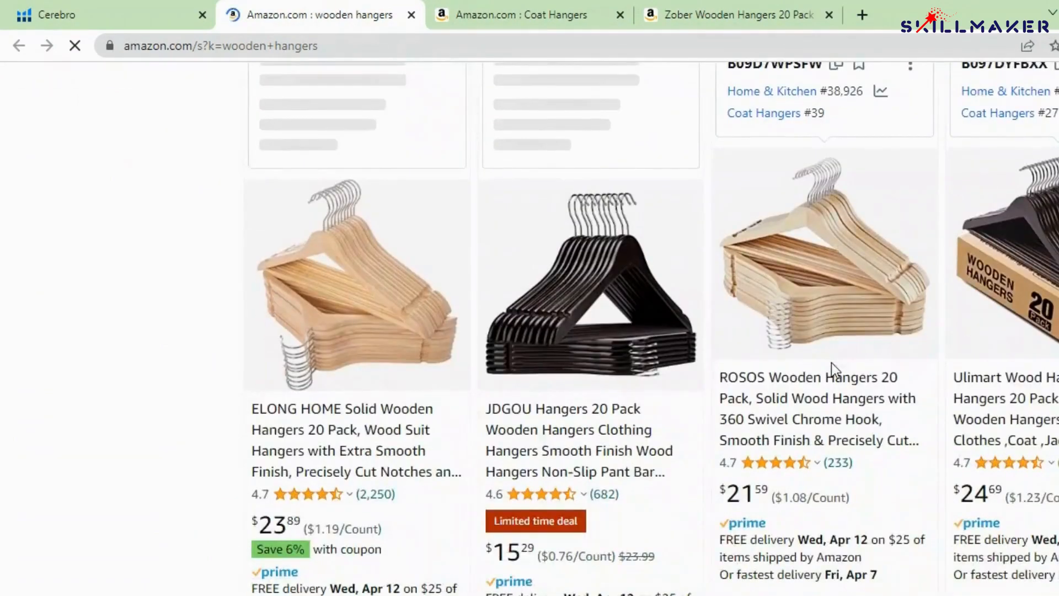
# Recheck the Zober listing in the "wooden hangers" results and examine the products under More Results for relevance
pyautogui.scroll(15, 326, 454)
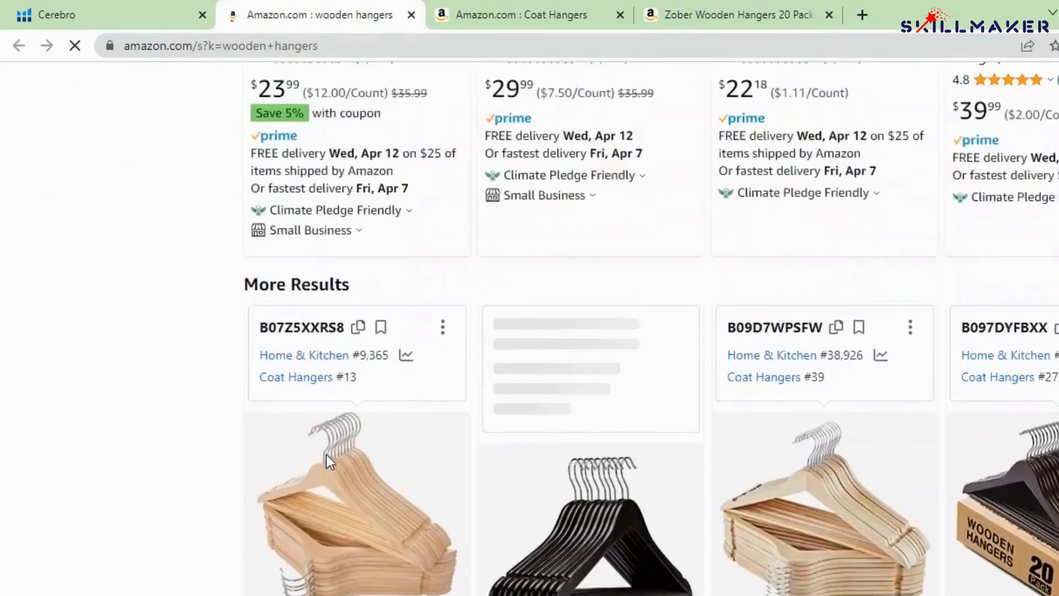
pyautogui.scroll(7, 326, 455)
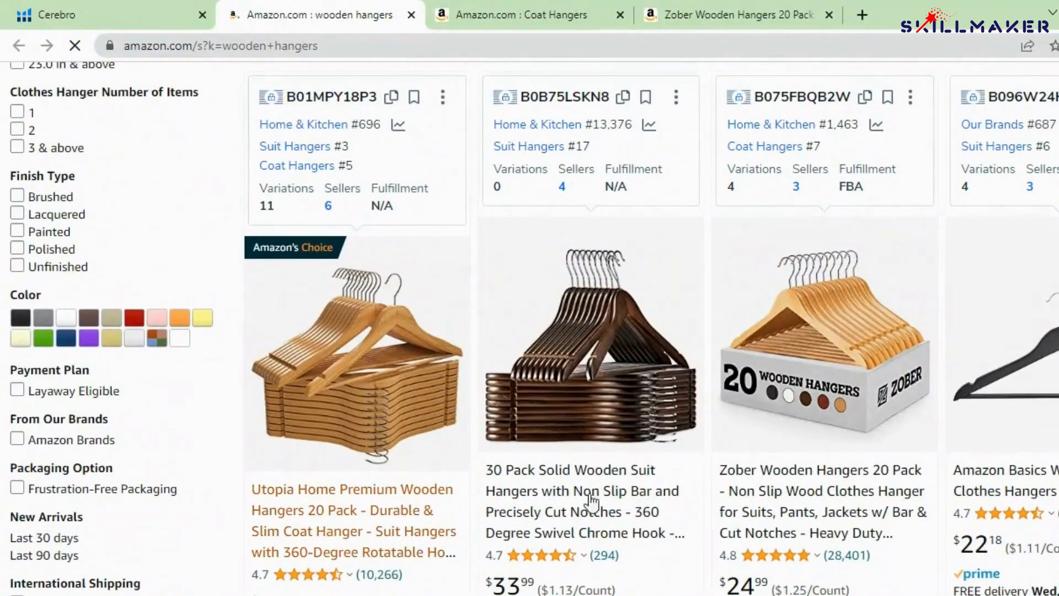
pyautogui.scroll(-7, 769, 504)
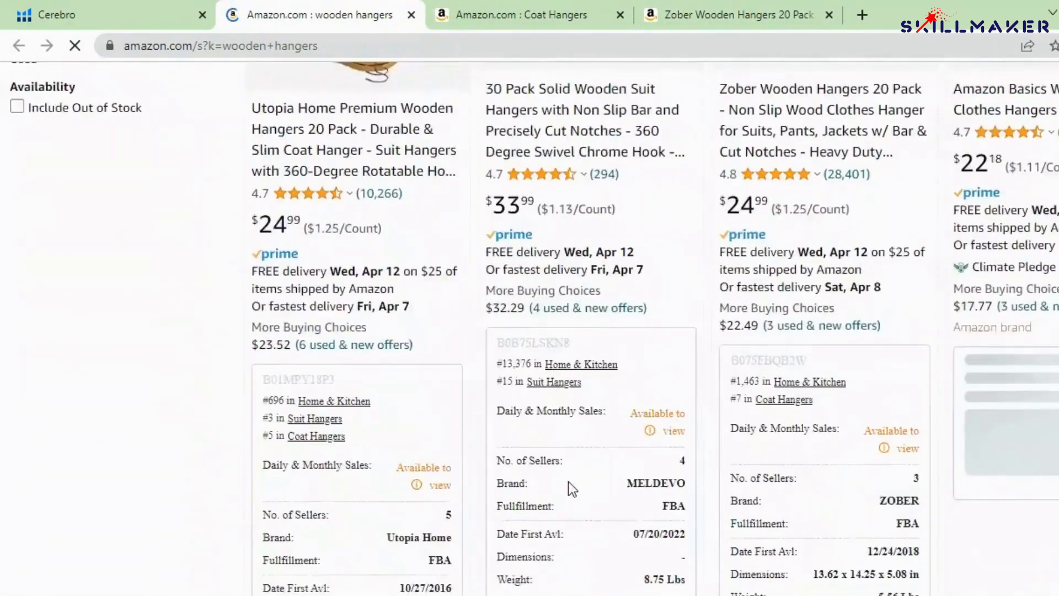
pyautogui.scroll(-8, 445, 479)
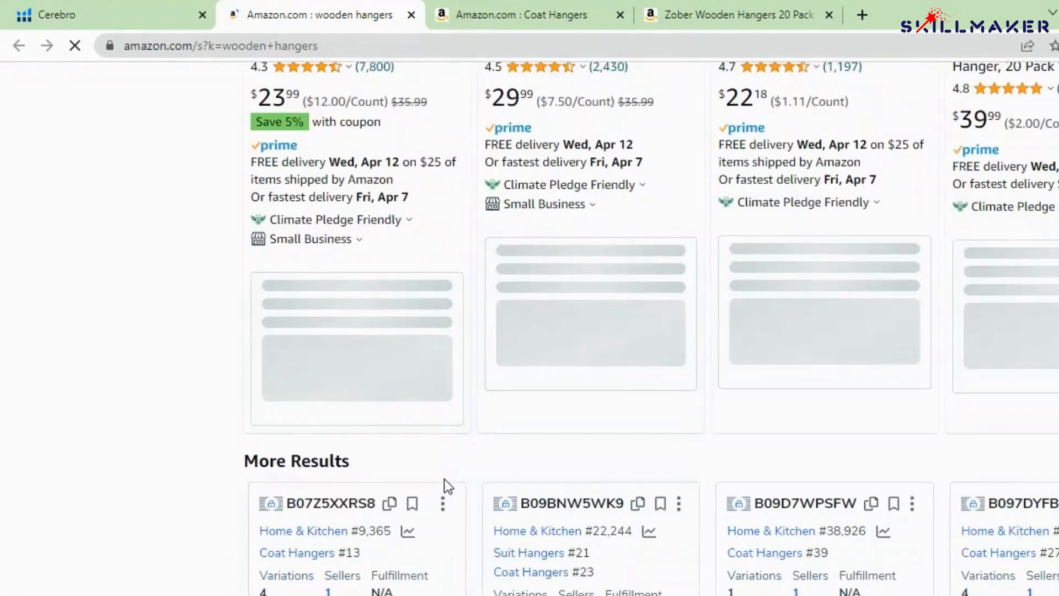
pyautogui.scroll(5, 444, 479)
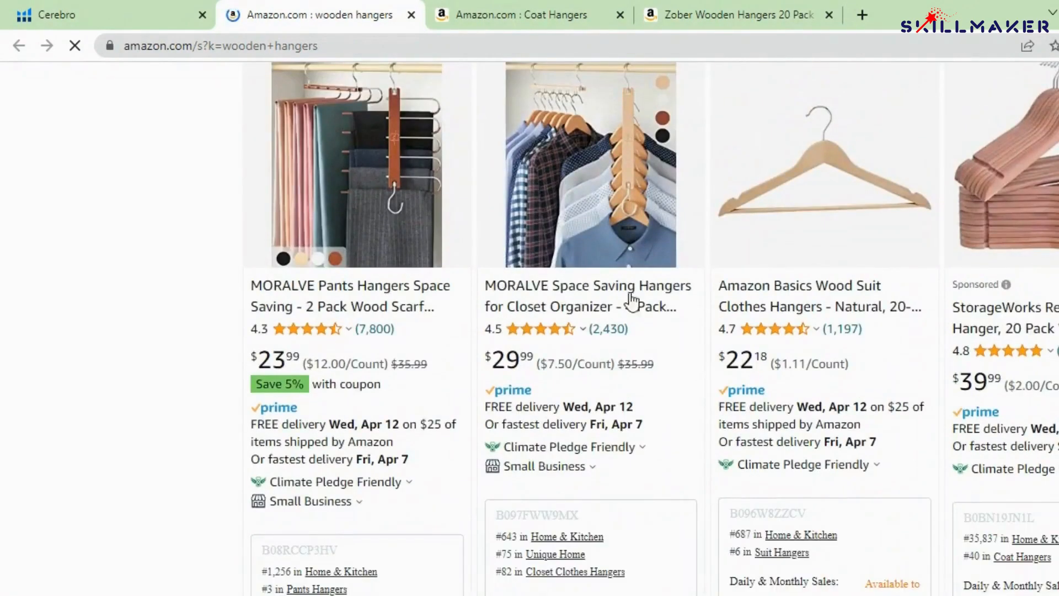
pyautogui.scroll(-13, 700, 350)
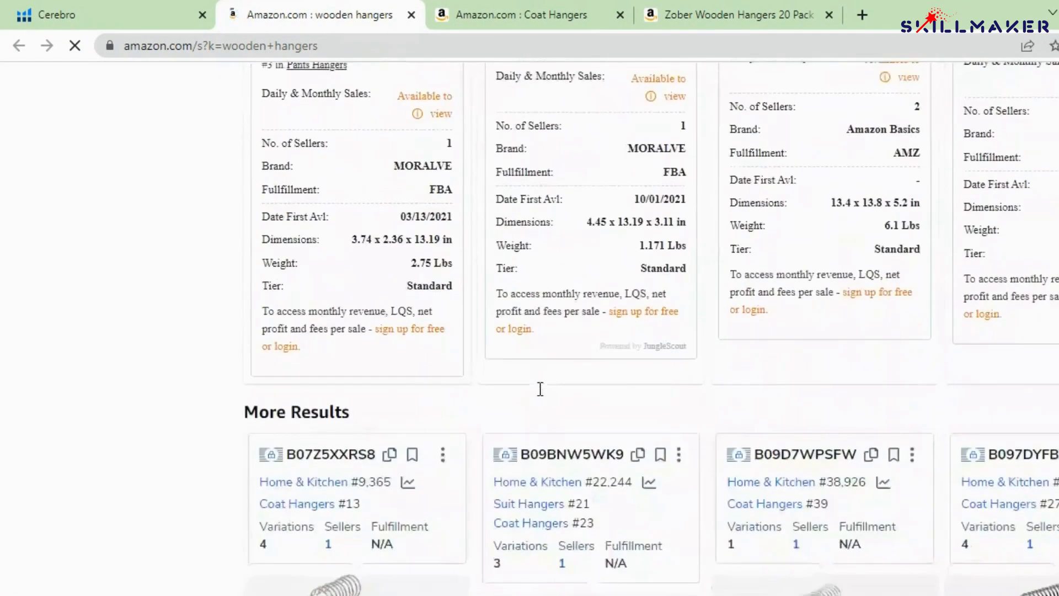
pyautogui.scroll(-3, 393, 444)
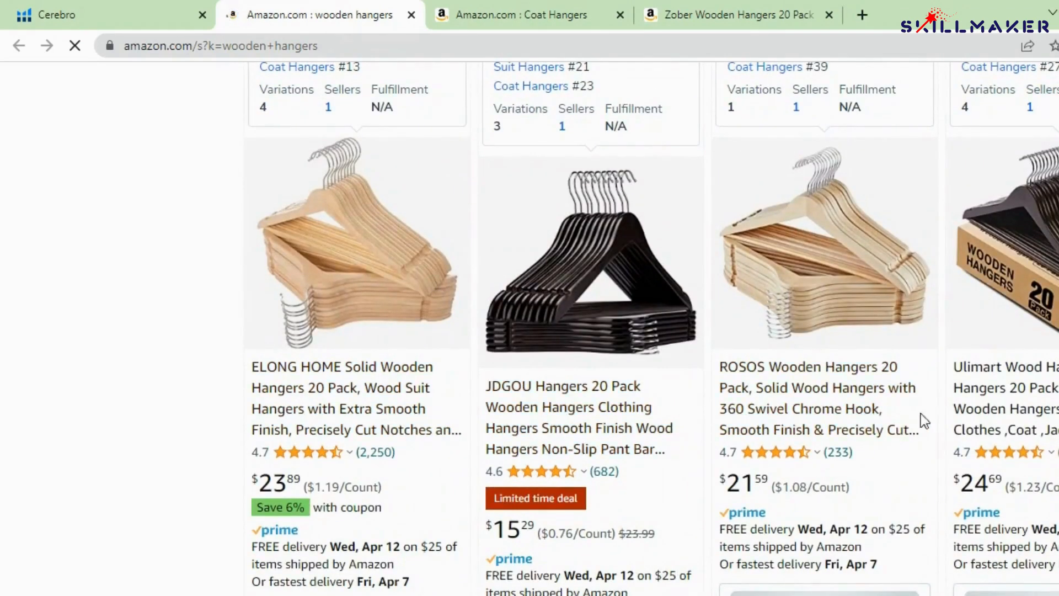
pyautogui.scroll(-8, 366, 489)
pyautogui.scroll(-6, 368, 482)
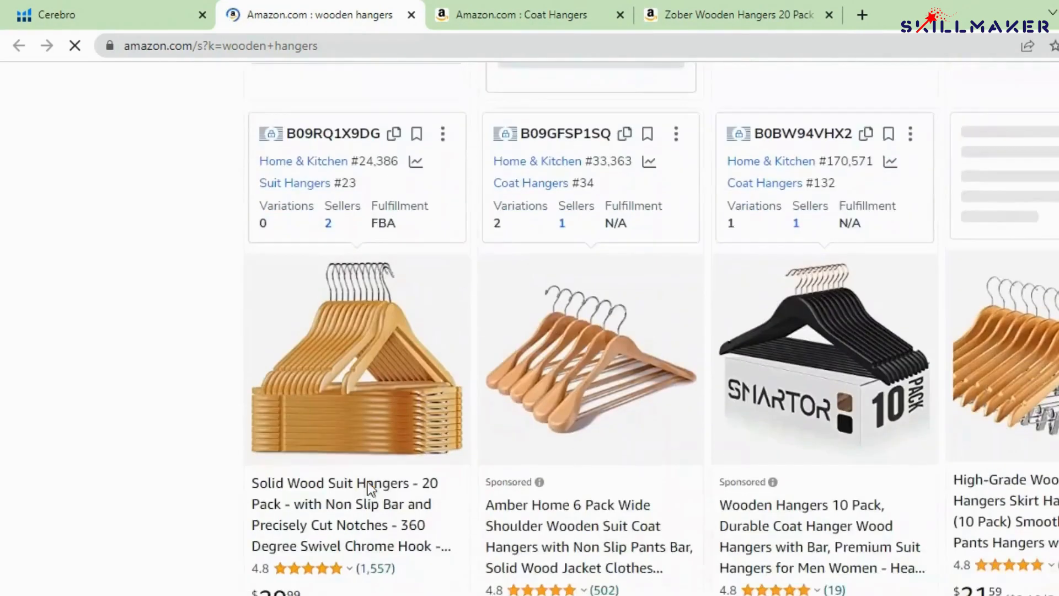
# Look further down the "wooden hangers" results for listings similar to the chosen product, and return to the start of the results
pyautogui.scroll(-2, 367, 482)
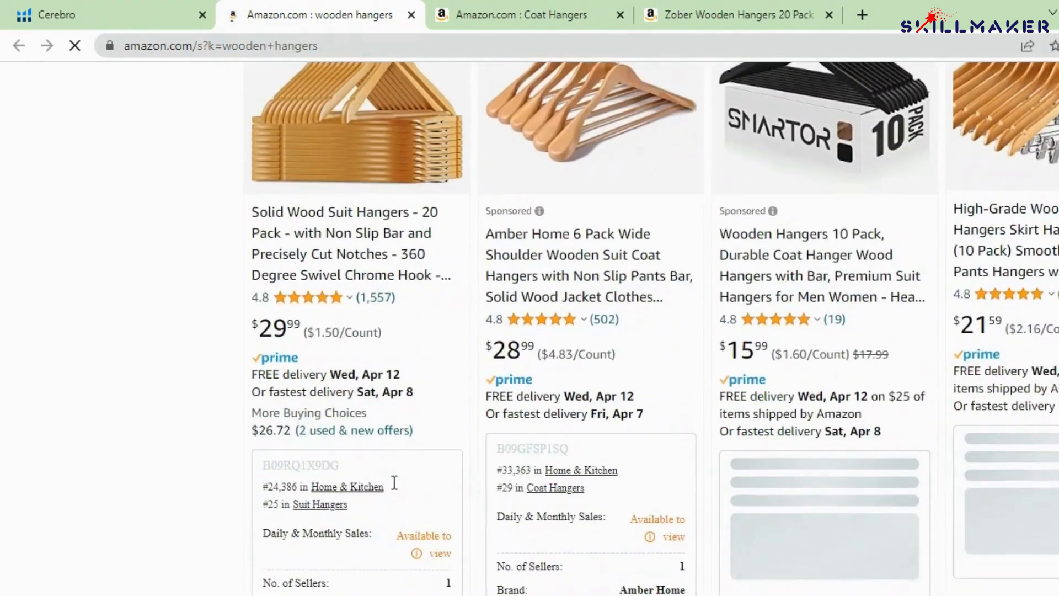
pyautogui.scroll(-6, 393, 482)
pyautogui.scroll(20, 628, 475)
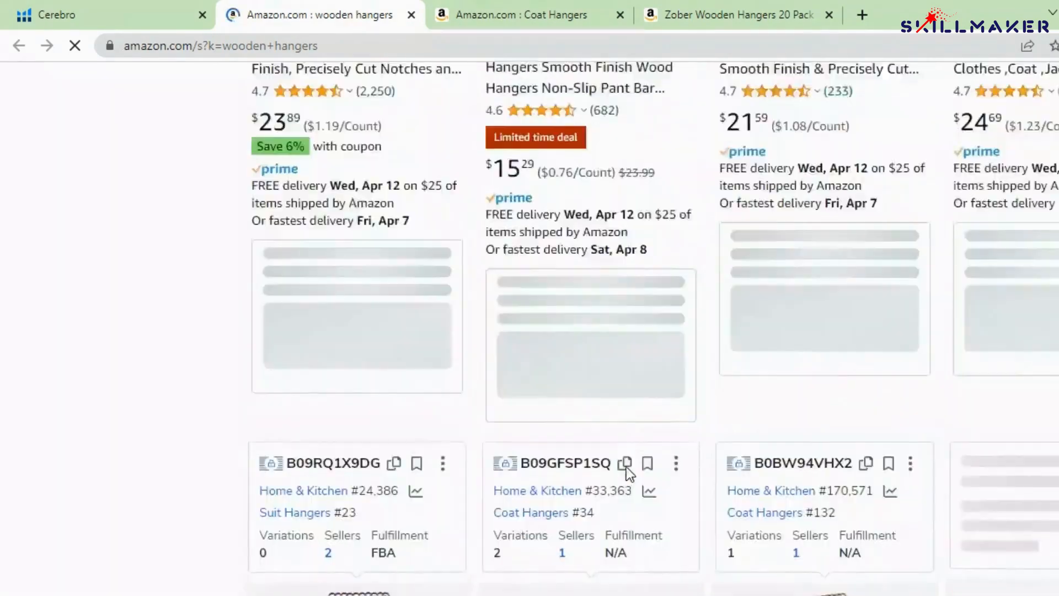
pyautogui.scroll(15, 627, 466)
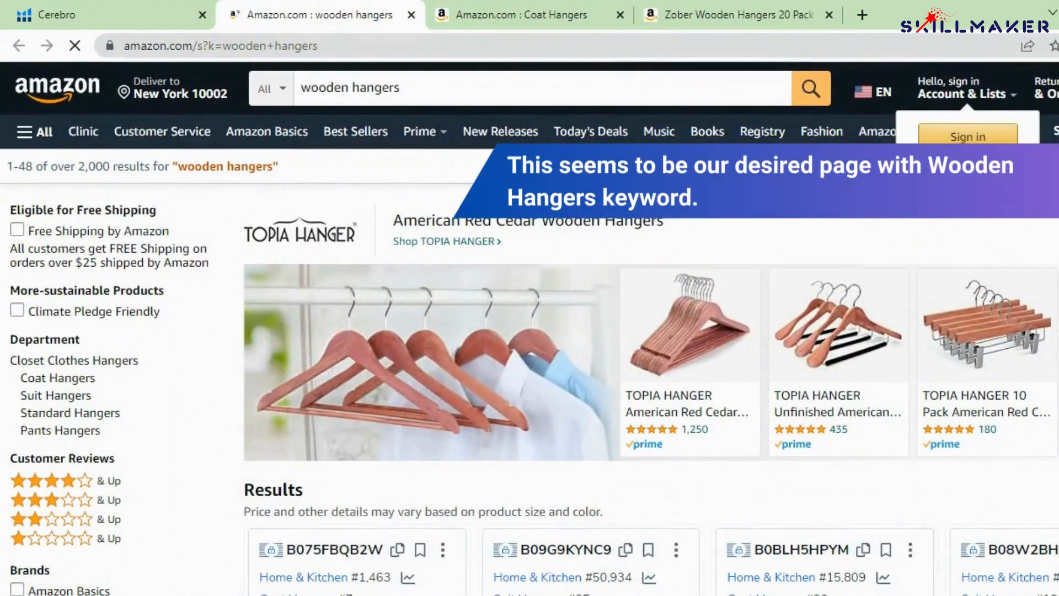
pyautogui.click(1058, 46)
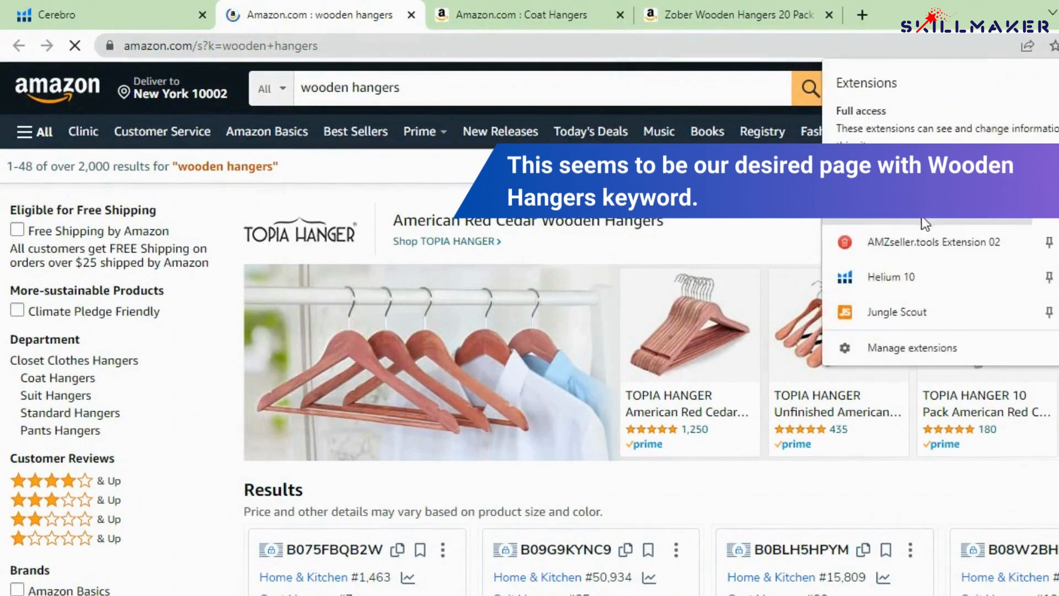
pyautogui.click(909, 276)
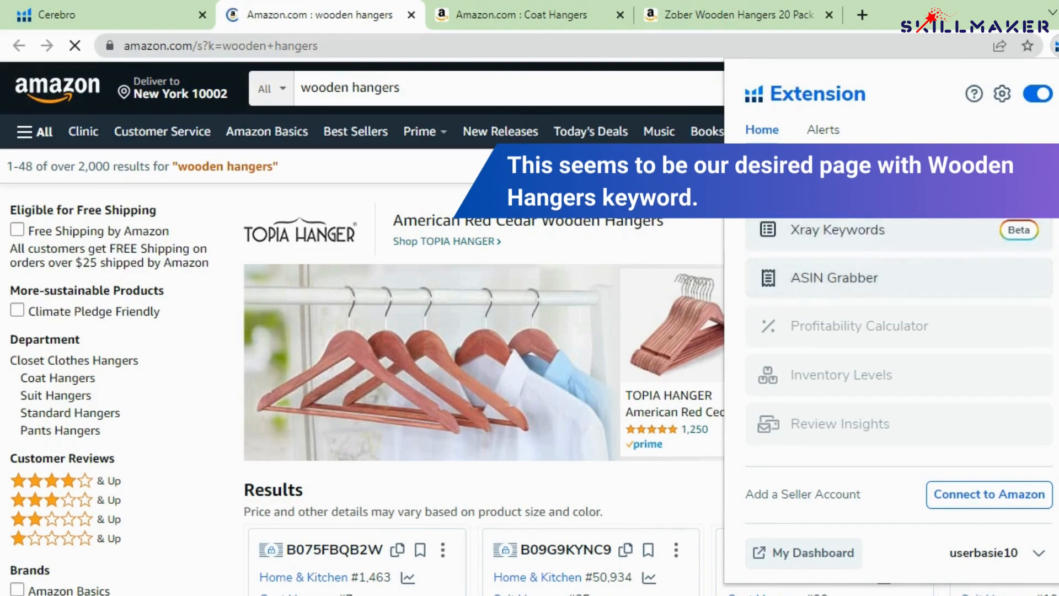
pyautogui.click(654, 353)
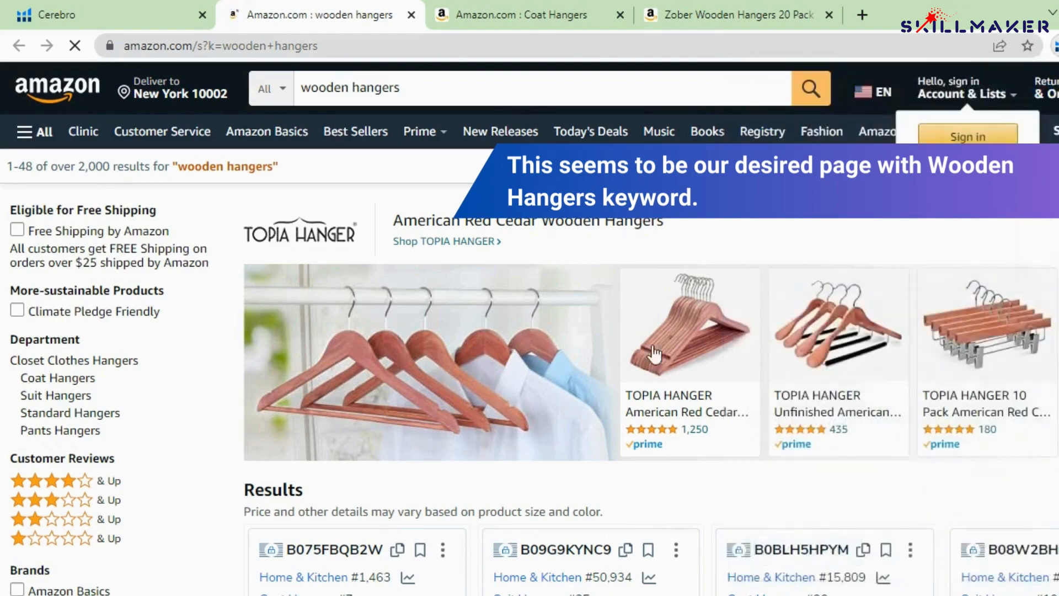
# Review the whole "wooden hangers" results page for relevant wooden hanger listings and return to its beginning
pyautogui.scroll(-1, 586, 259)
pyautogui.scroll(-10, 568, 247)
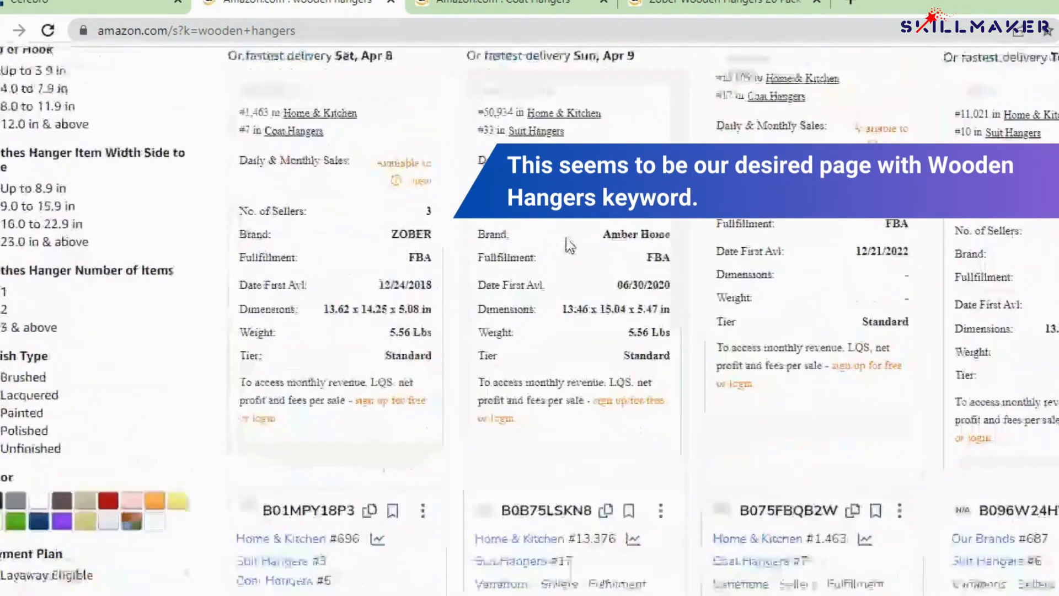
pyautogui.scroll(-15, 566, 238)
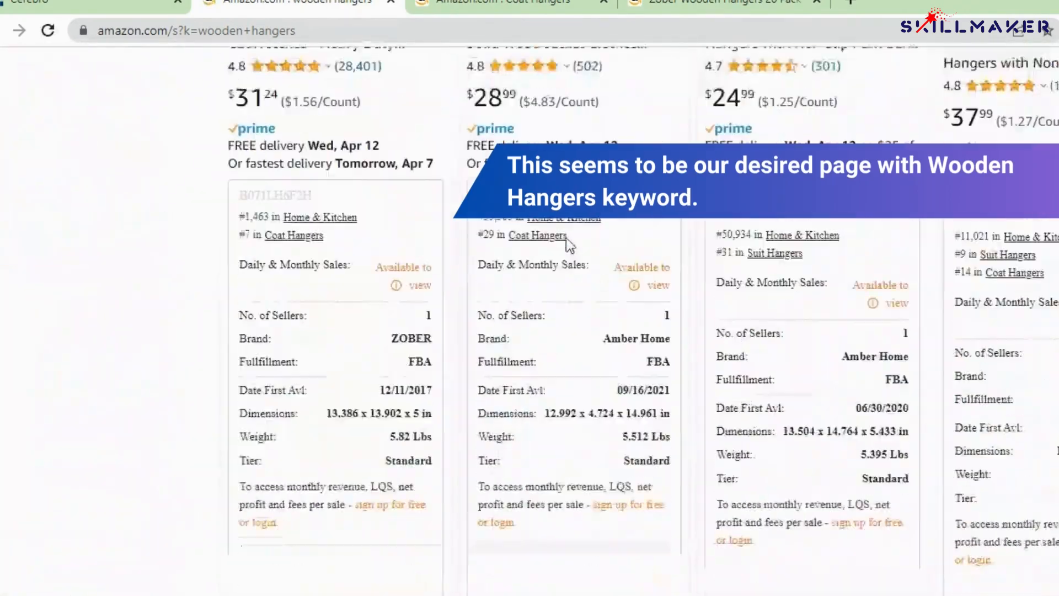
pyautogui.scroll(-15, 566, 237)
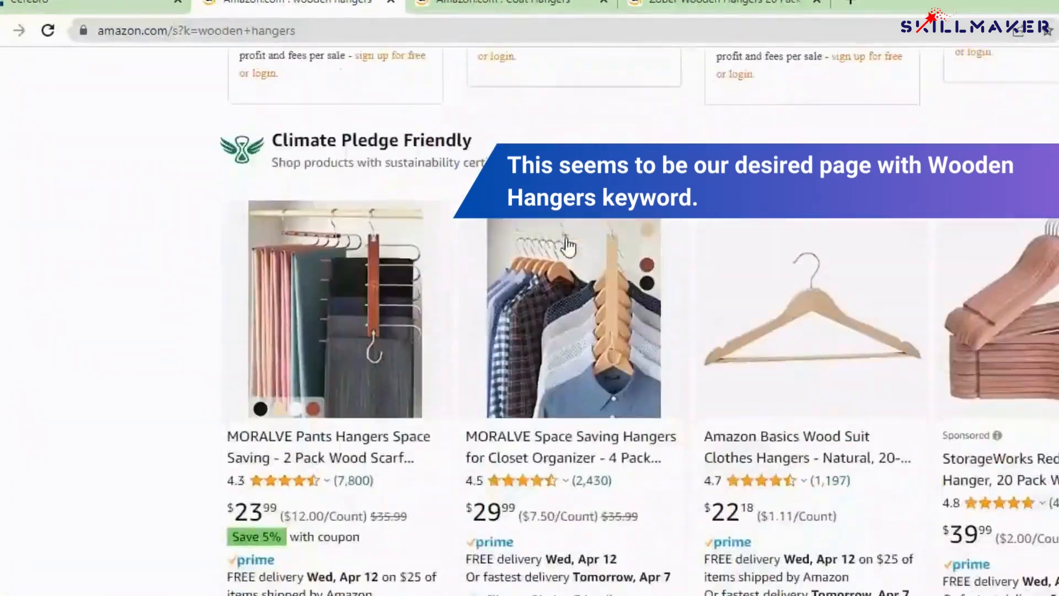
pyautogui.scroll(-15, 568, 247)
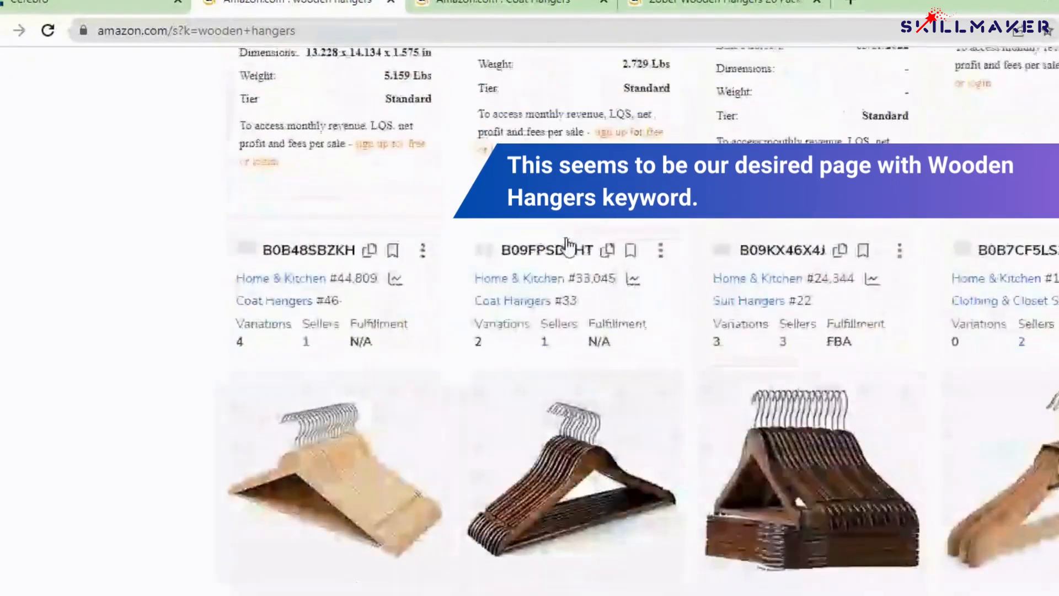
pyautogui.scroll(-15, 567, 244)
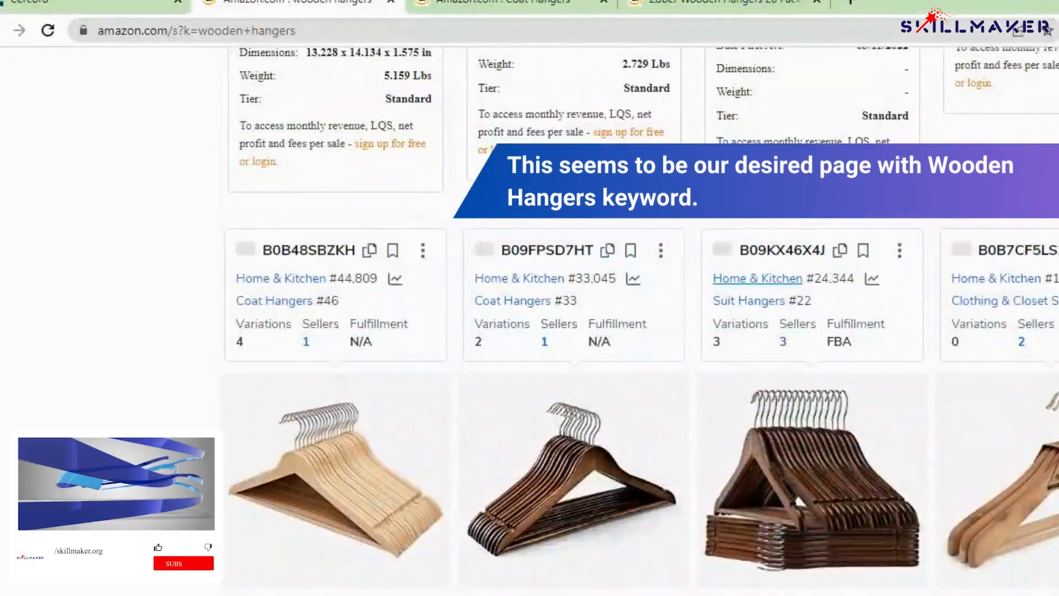
pyautogui.scroll(20, 761, 281)
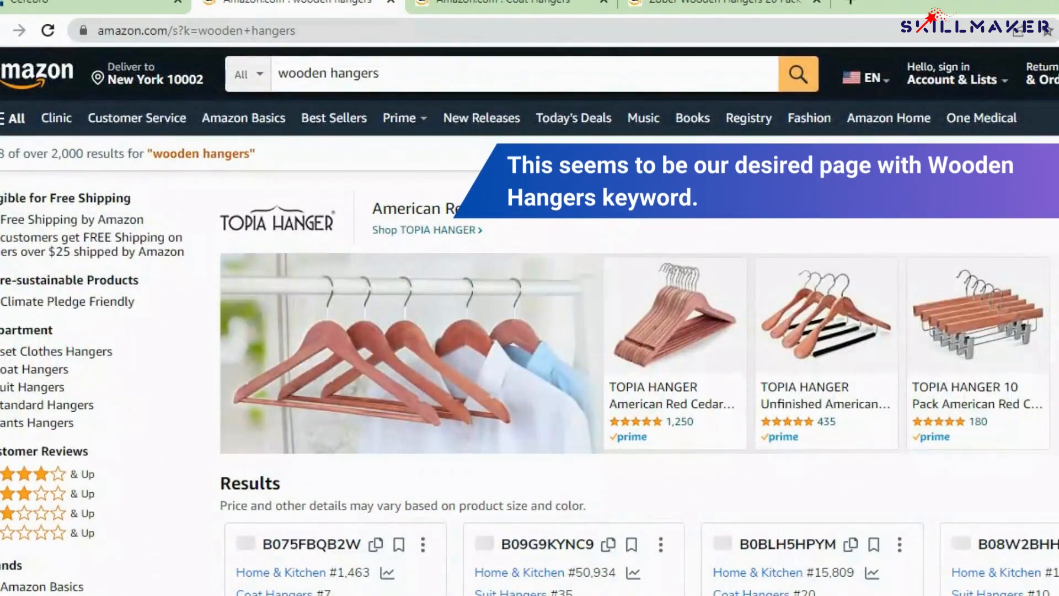
# Run Helium 10's Xray product research on the "wooden hangers" results and filter out sponsored products
pyautogui.click(1056, 31)
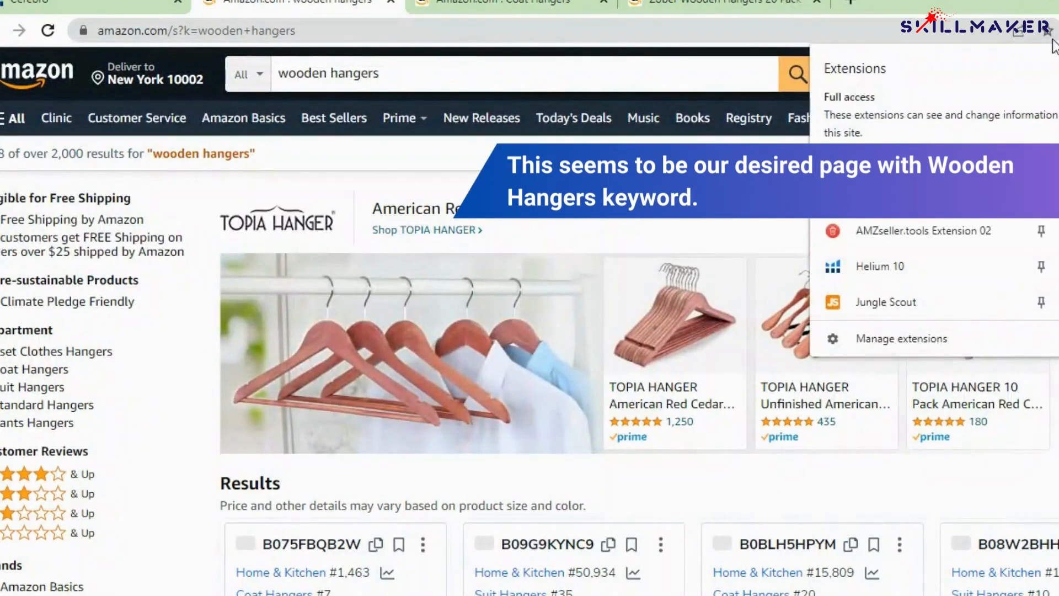
pyautogui.click(890, 270)
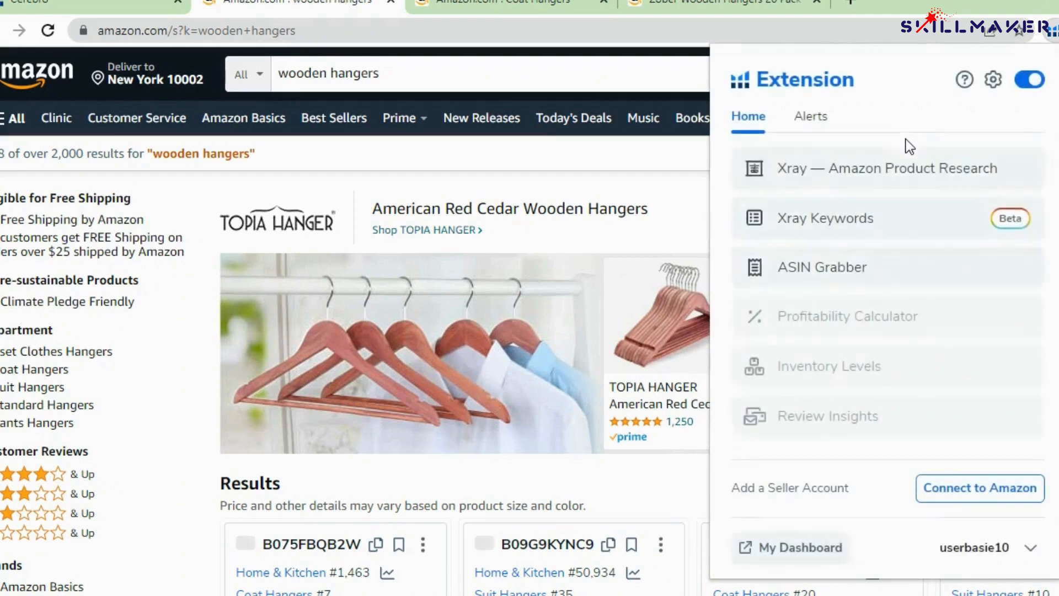
pyautogui.click(875, 162)
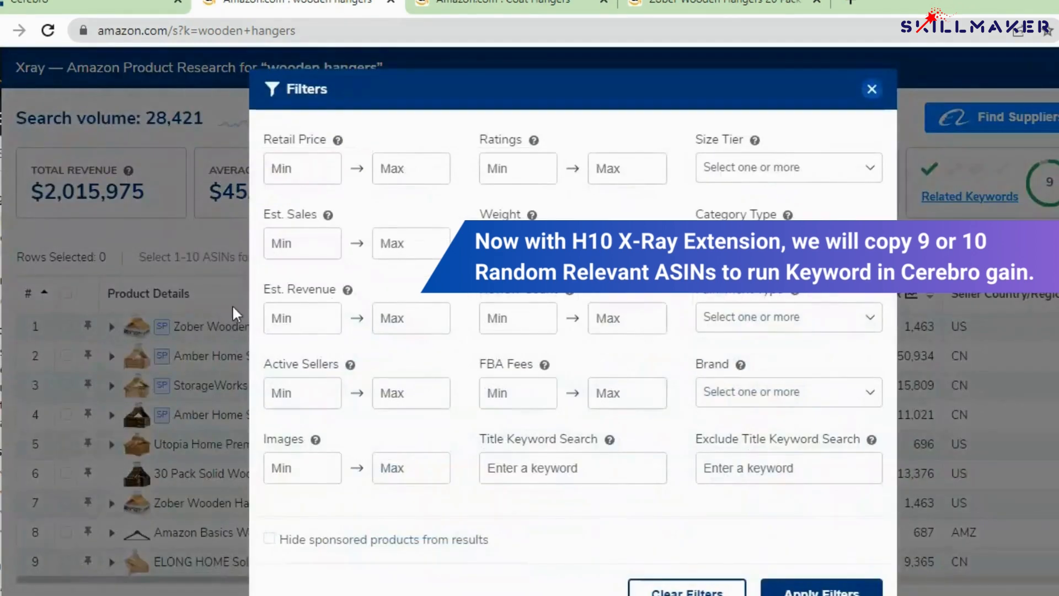
pyautogui.click(270, 539)
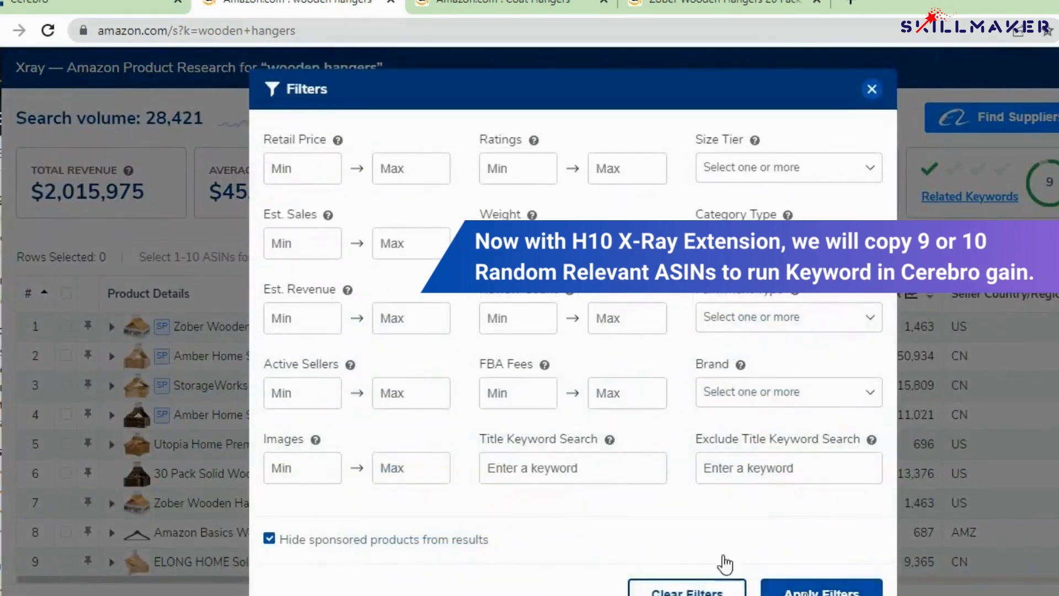
pyautogui.click(712, 585)
# Copy the Utopia Home hanger's ASIN from Xray and replace the existing ASIN in Cerebro with B01MPY18P3
pyautogui.scroll(-2, 333, 391)
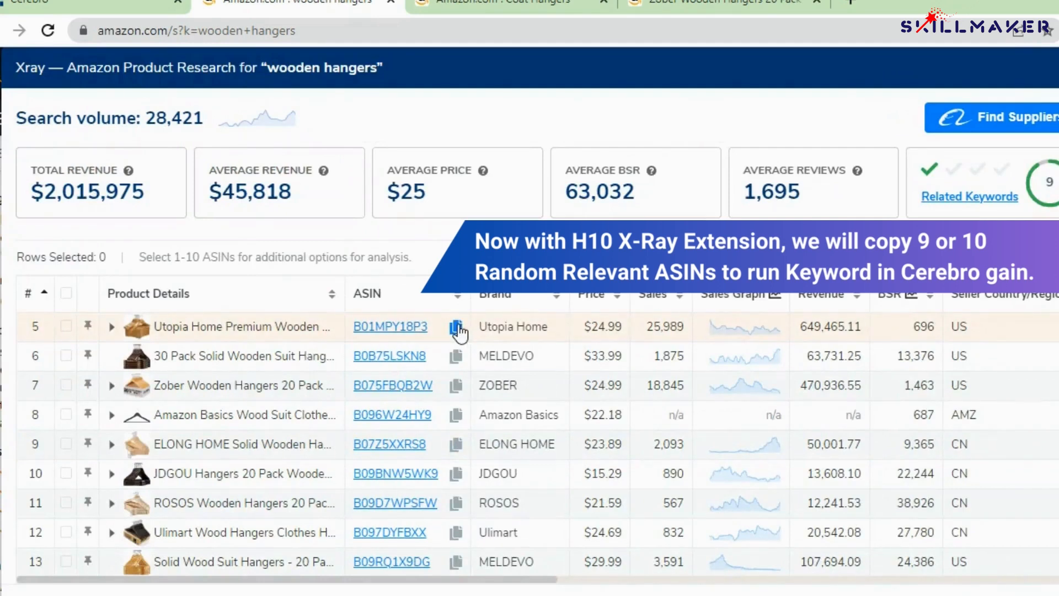
pyautogui.click(69, 4)
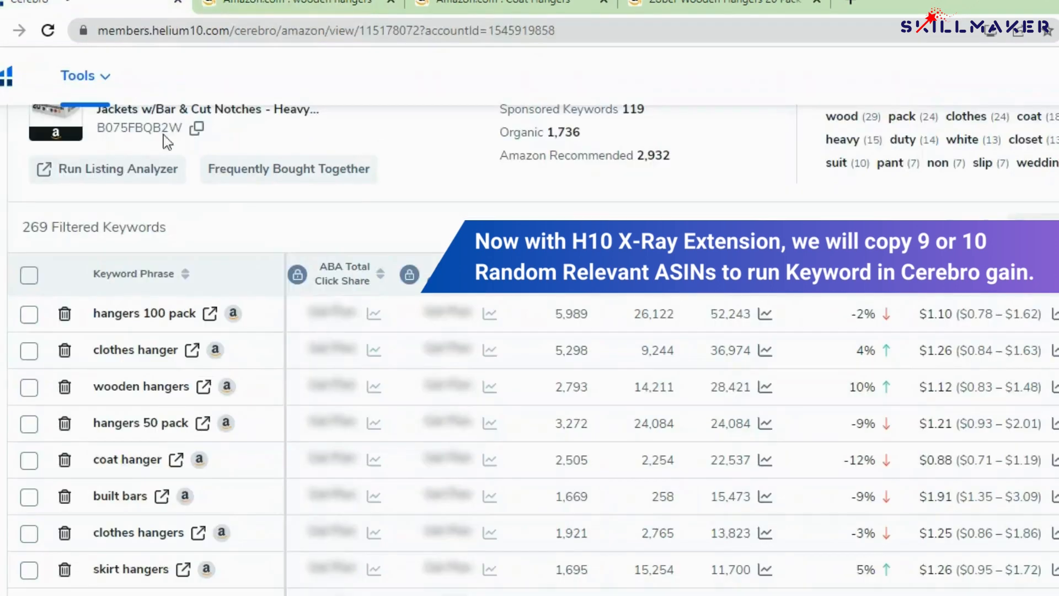
pyautogui.scroll(10, 220, 212)
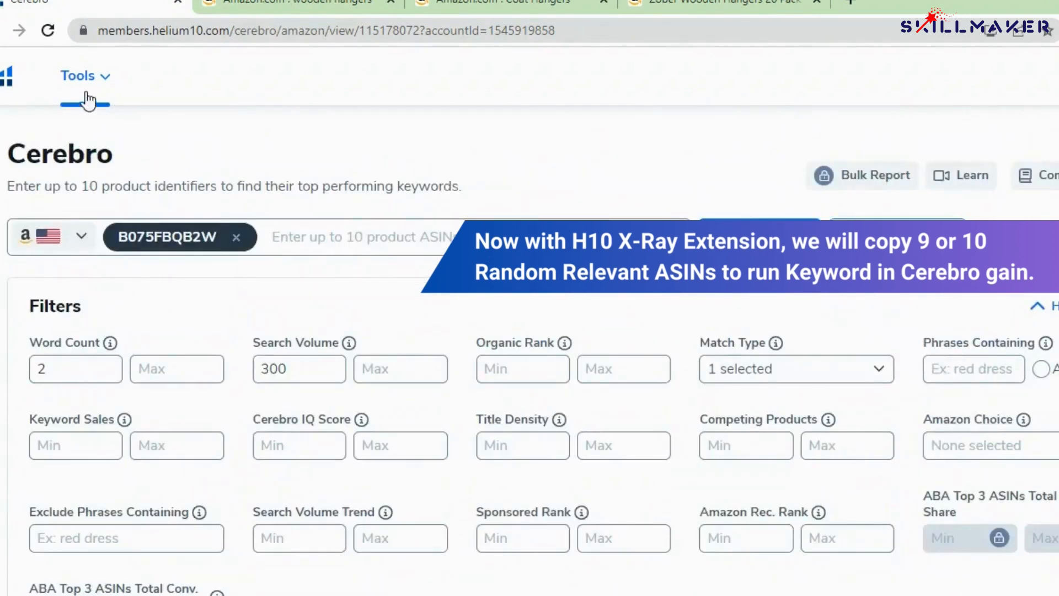
pyautogui.click(236, 236)
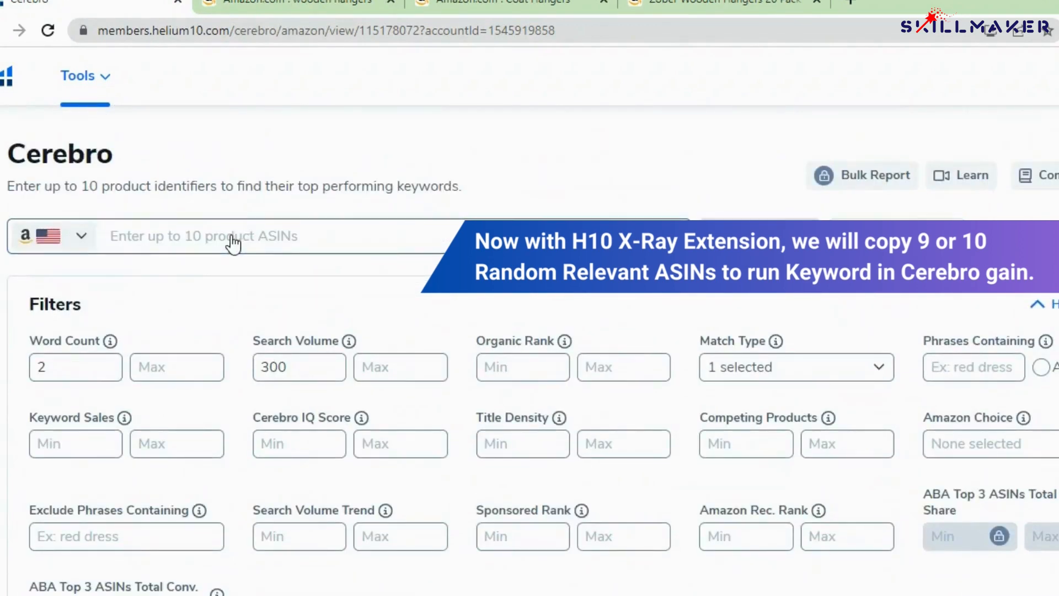
pyautogui.write('B01MPY18P3')
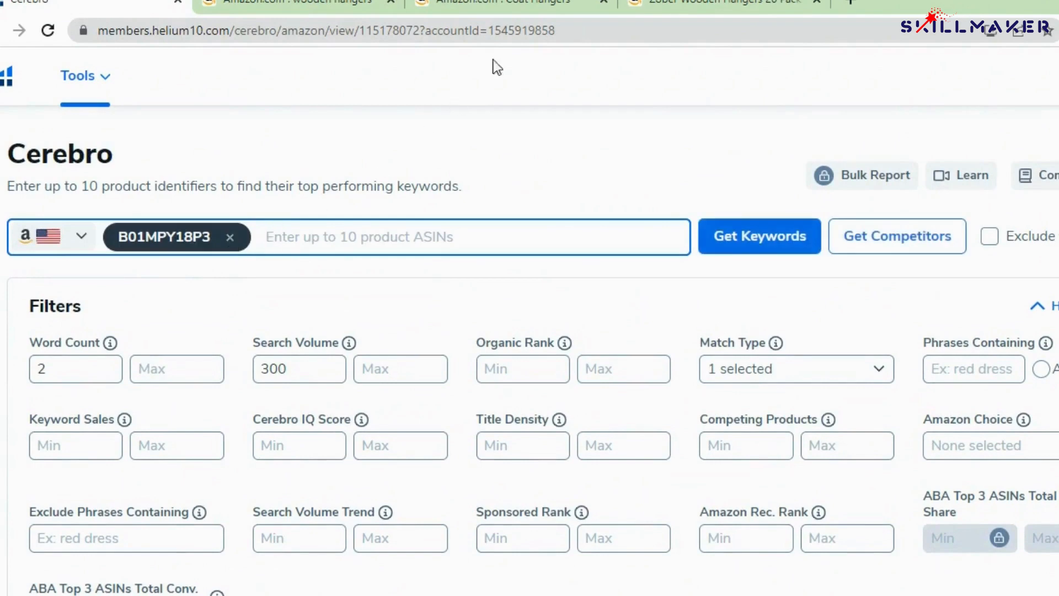
# Copy the Zober 20-pack hanger's ASIN, B075FBQB2W, from the Xray list and add it to the Cerebro search
pyautogui.click(298, 5)
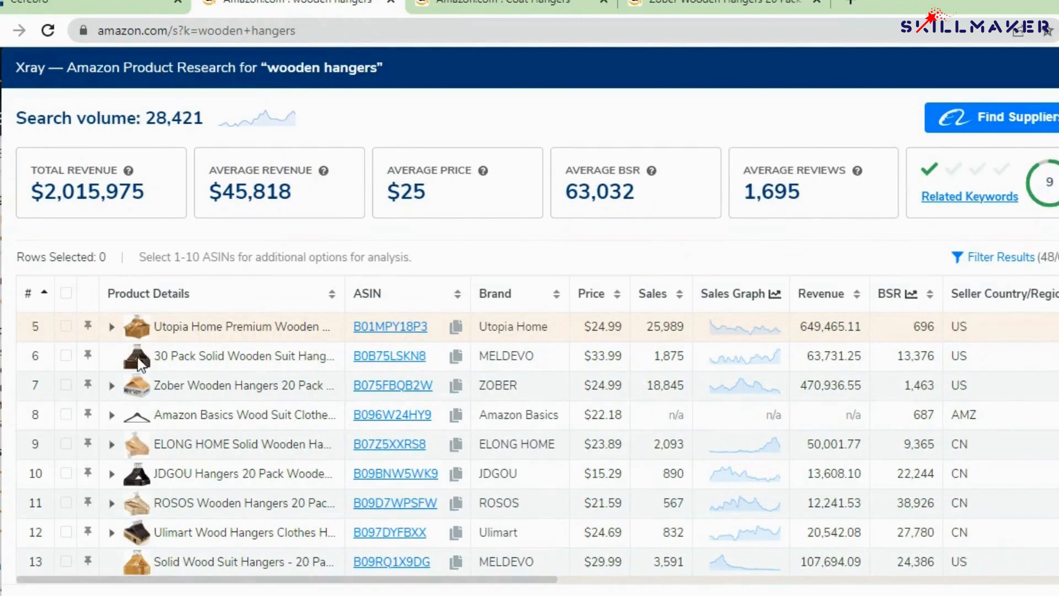
pyautogui.moveTo(139, 361)
pyautogui.moveTo(150, 394)
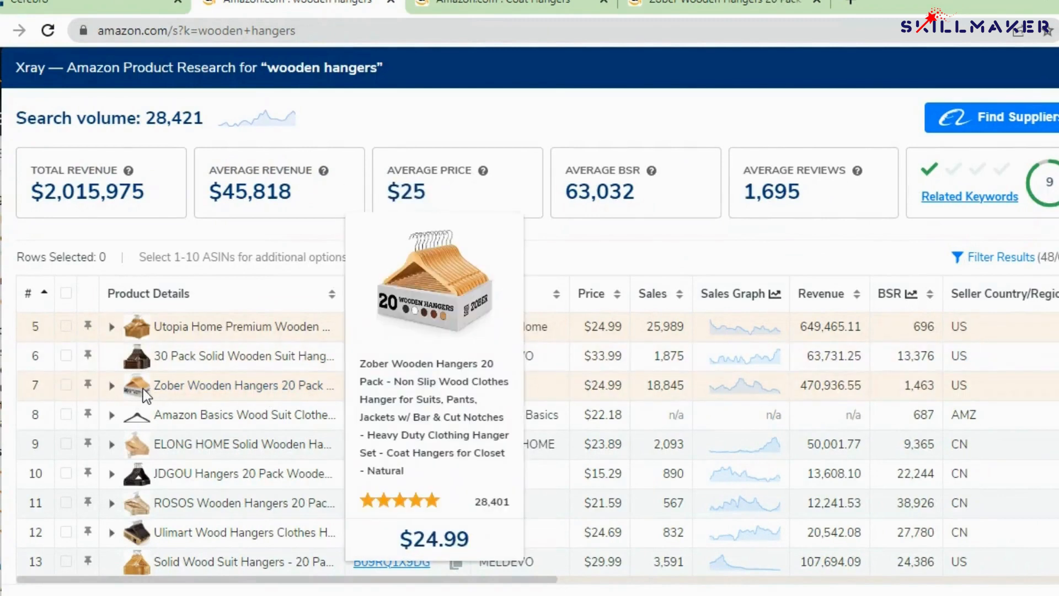
pyautogui.click(456, 388)
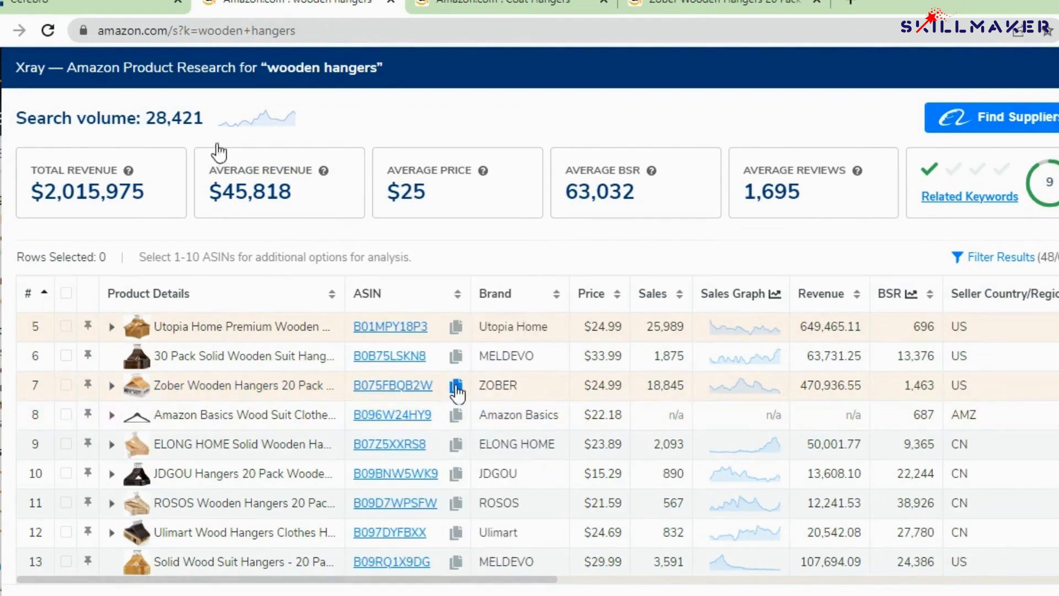
pyautogui.click(94, 4)
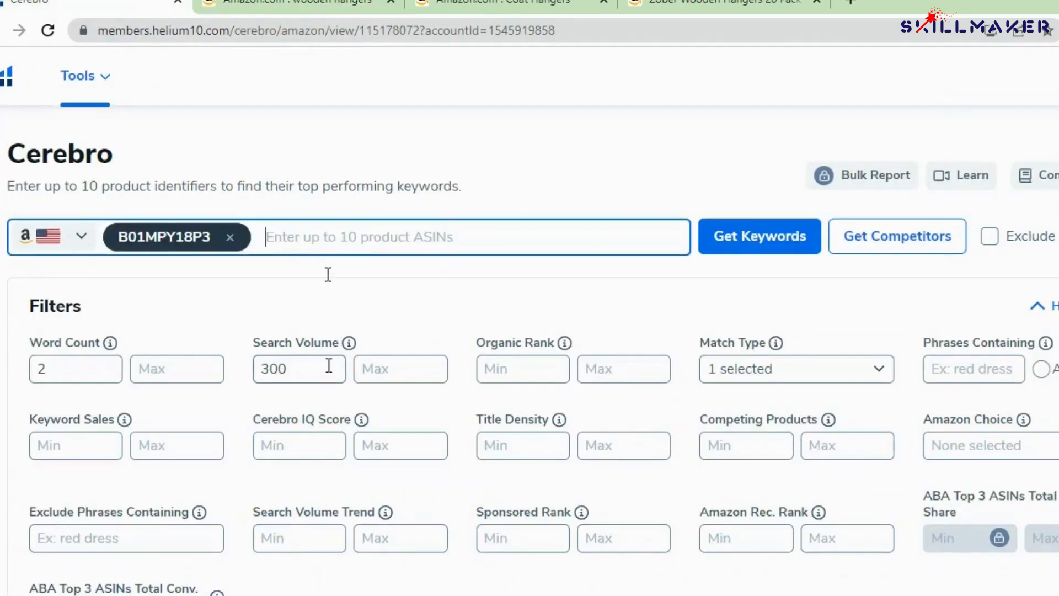
pyautogui.hotkey('ctrl', 'v')
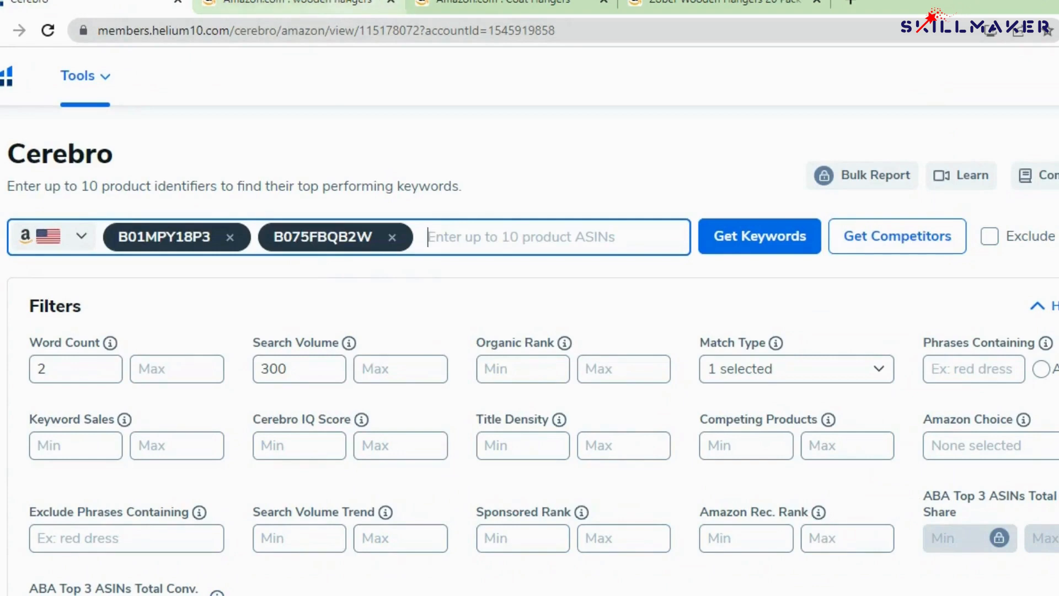
# Copy the ELONG HOME hanger's ASIN, B07Z5XXRS8, from the Xray list and add it to the Cerebro search
pyautogui.click(326, 3)
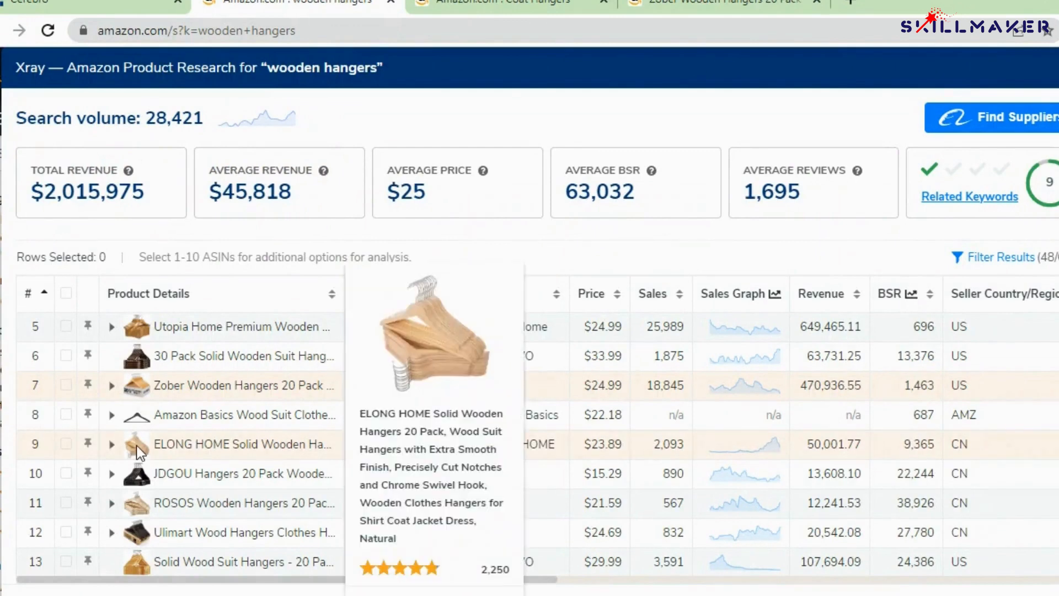
pyautogui.click(456, 444)
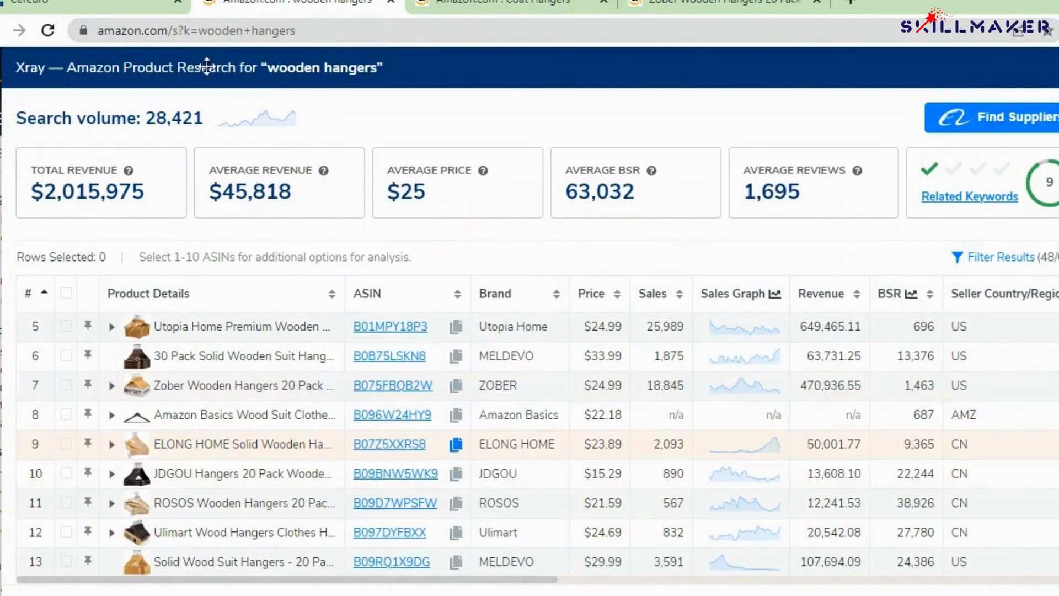
pyautogui.click(91, 2)
pyautogui.click(465, 245)
pyautogui.hotkey('ctrl', 'v')
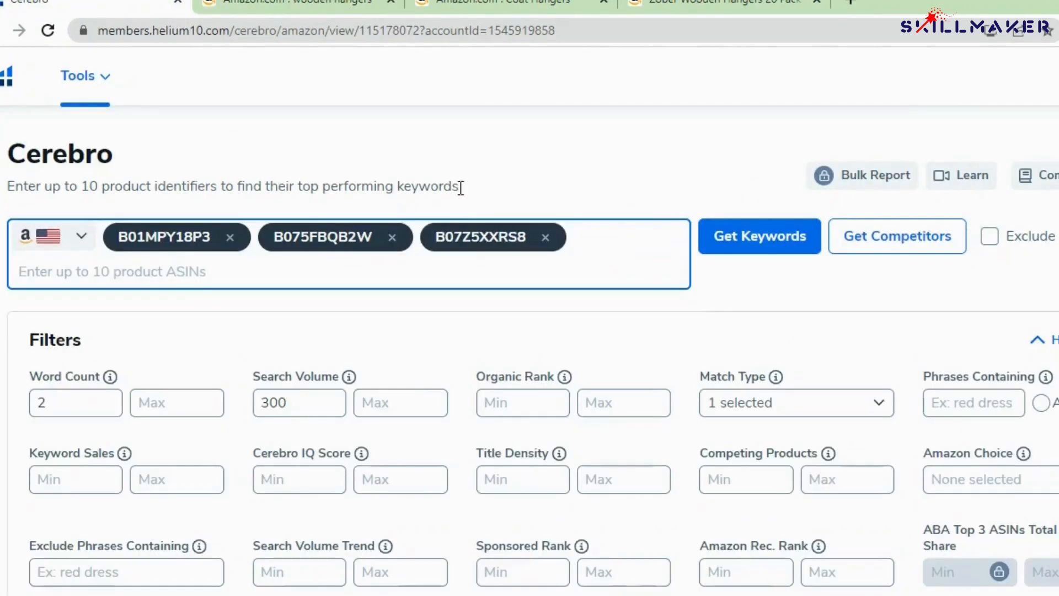
# Copy the ROSOS hanger's ASIN, B09D7WPSFW, from the Xray list and add it to the Cerebro search
pyautogui.click(338, 7)
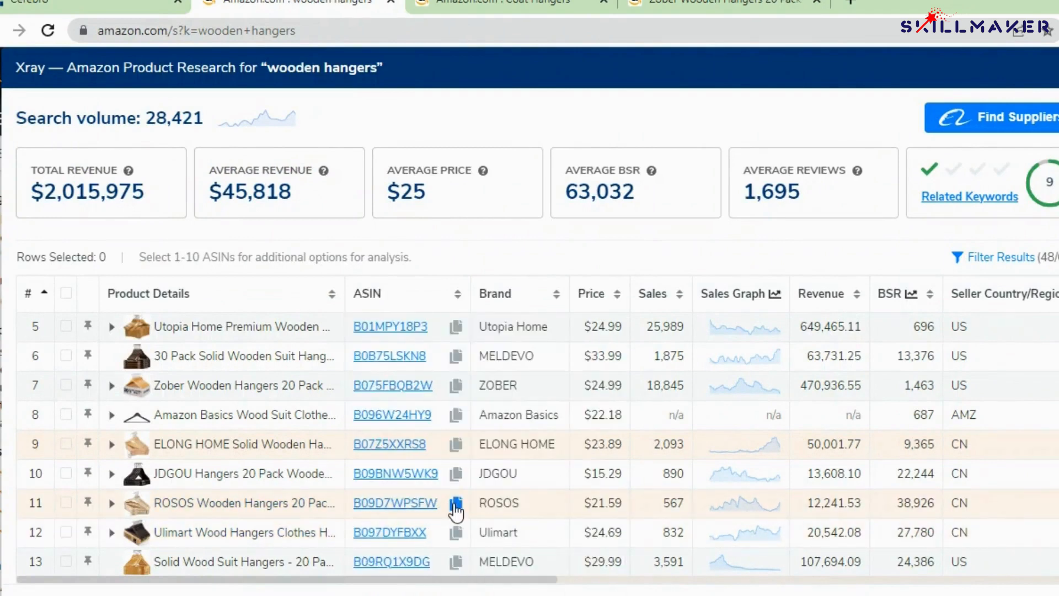
pyautogui.click(132, 7)
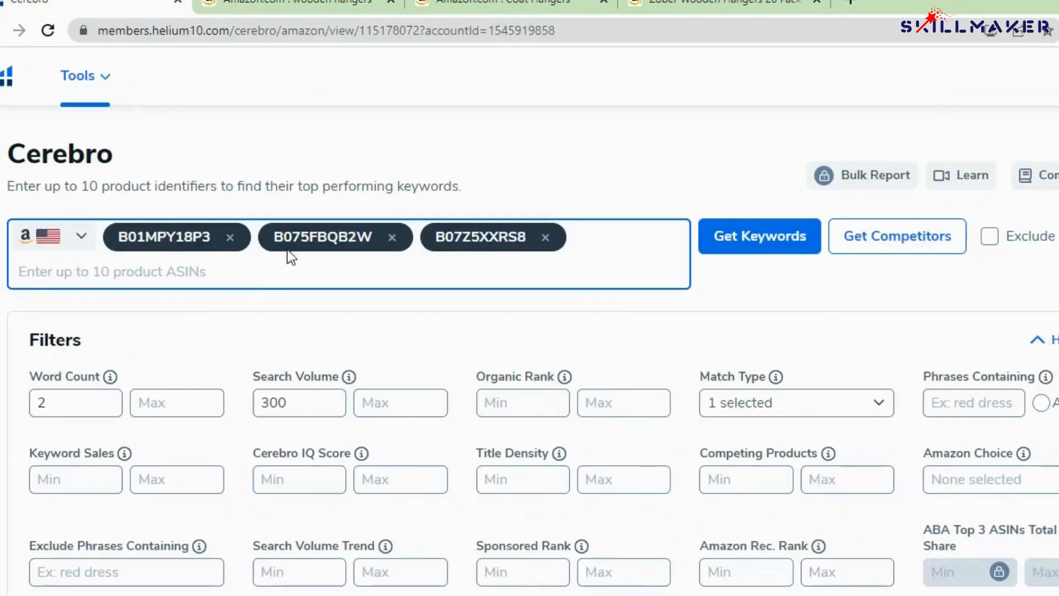
pyautogui.hotkey('ctrl', 'v')
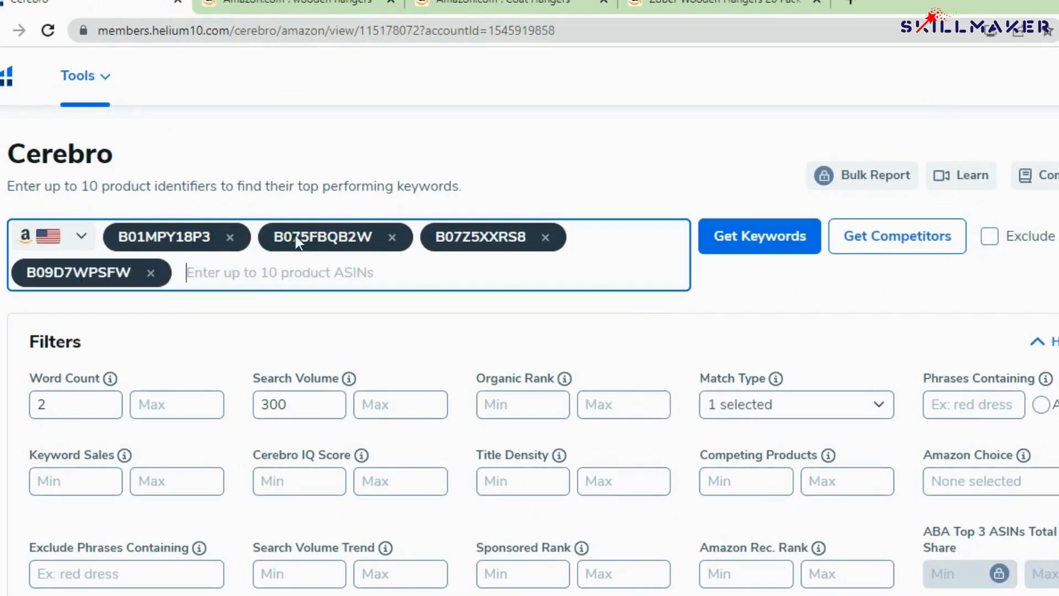
# Copy the MELDEVO solid wood suit hanger's ASIN, B09RQ1X9DG, from the Xray list and add it to the Cerebro search
pyautogui.click(352, 7)
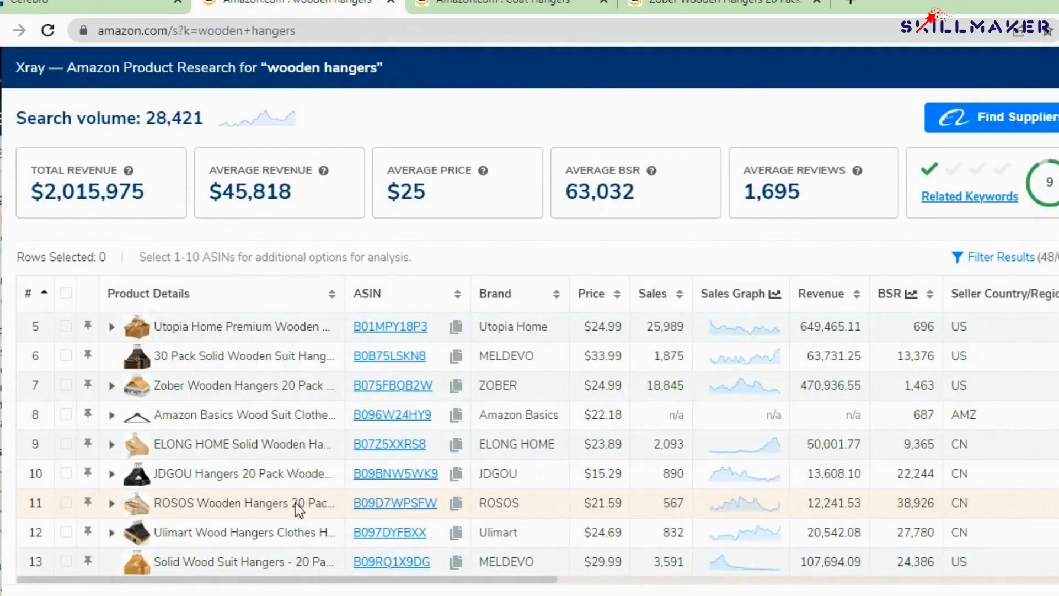
pyautogui.scroll(-3, 252, 498)
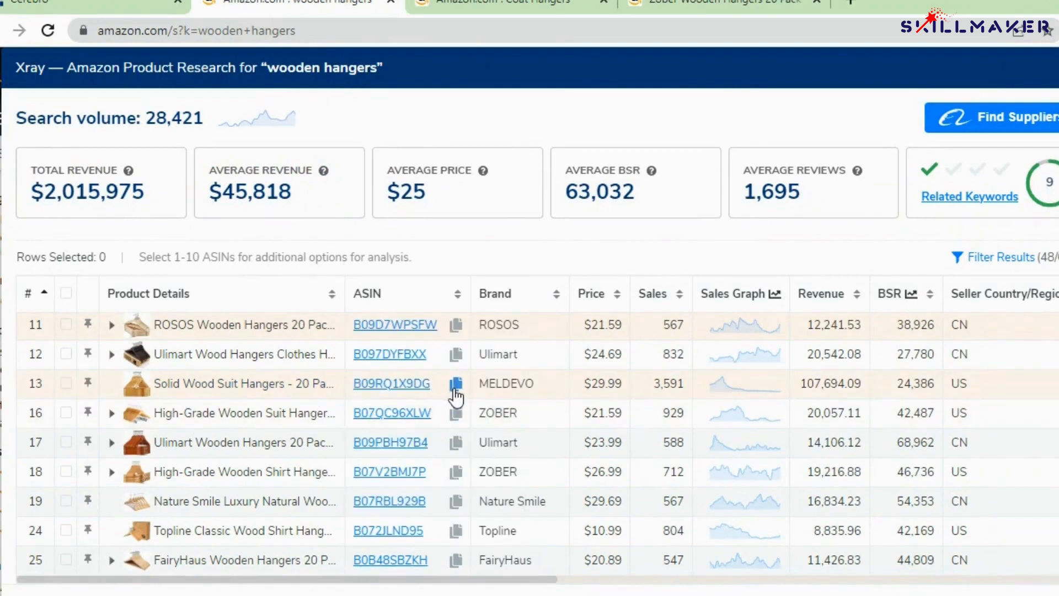
pyautogui.click(124, 6)
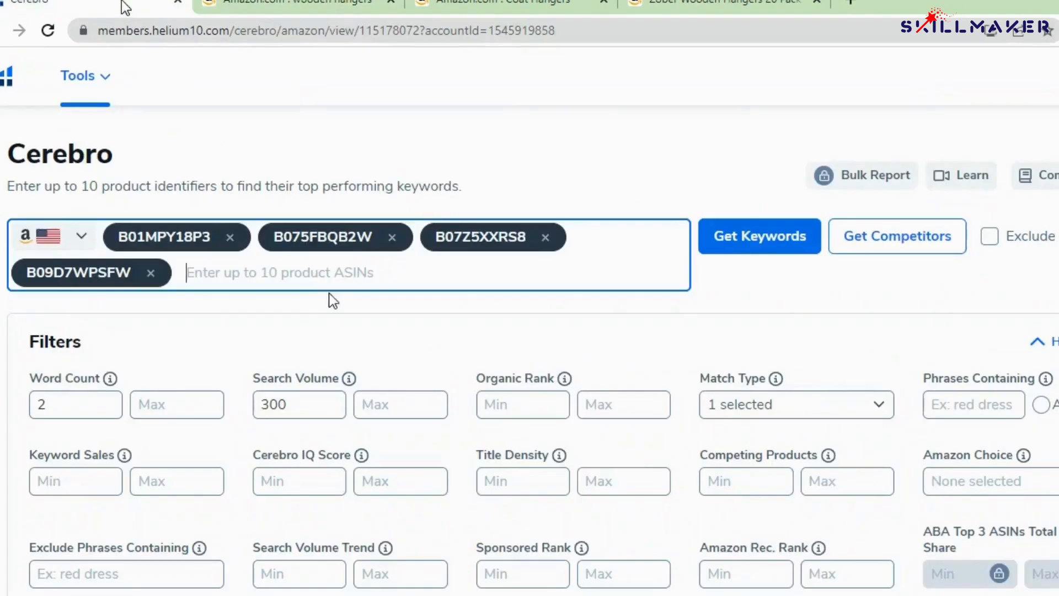
pyautogui.hotkey('ctrl', 'v')
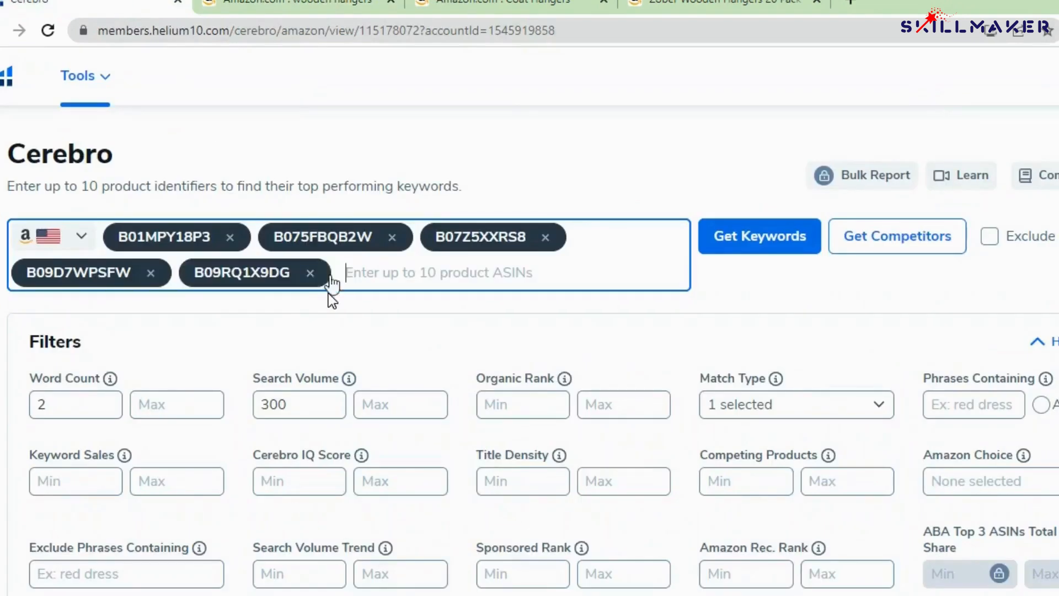
# Copy the ZOBER High-Grade Wooden Shirt Hangers' ASIN, B07V2BMJ7P, from the Xray list and add it to the Cerebro search
pyautogui.click(341, 3)
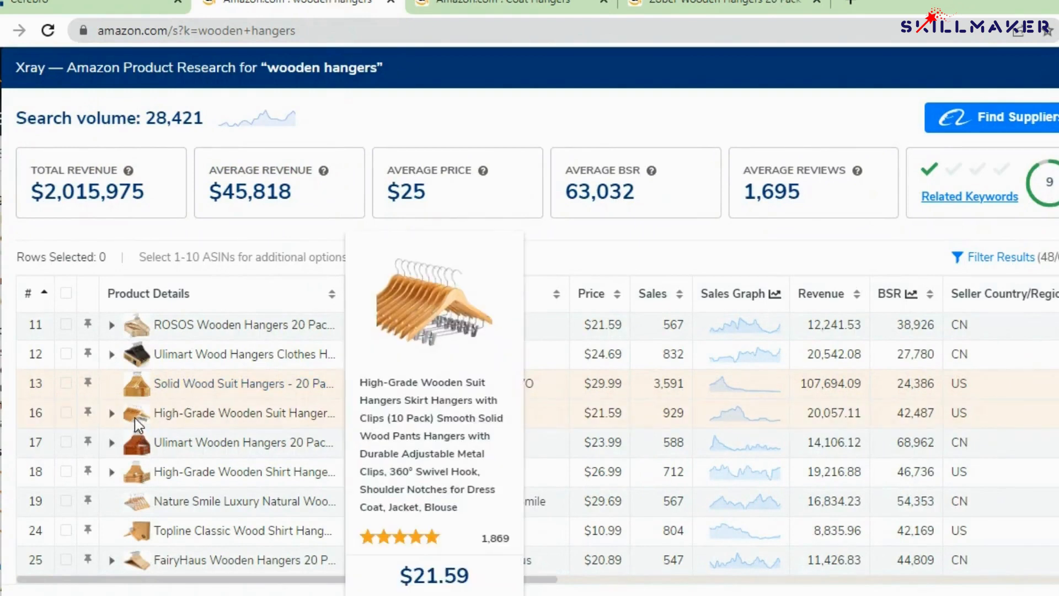
pyautogui.moveTo(136, 471)
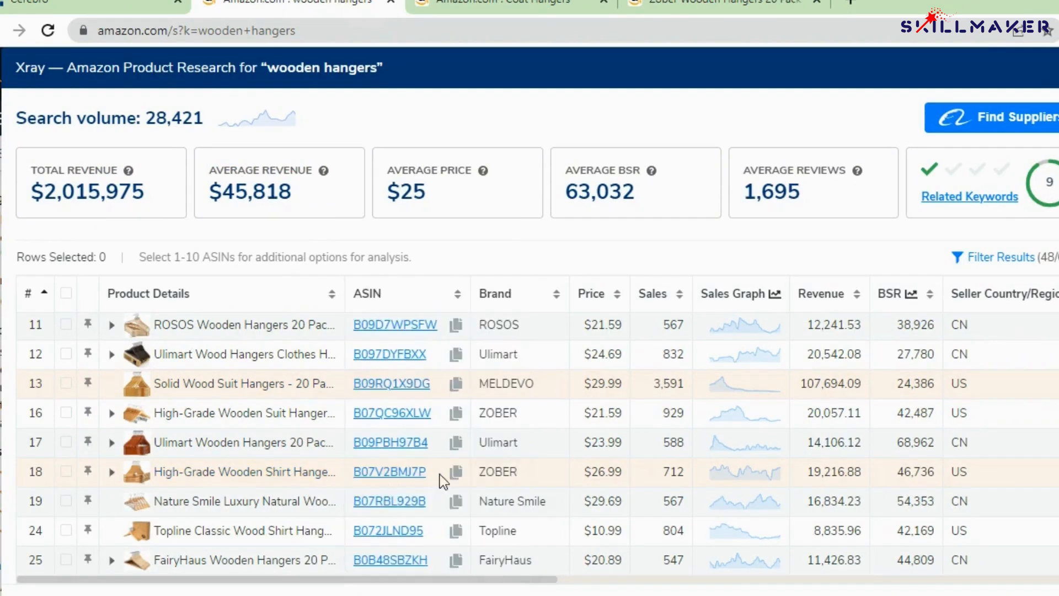
pyautogui.click(83, 4)
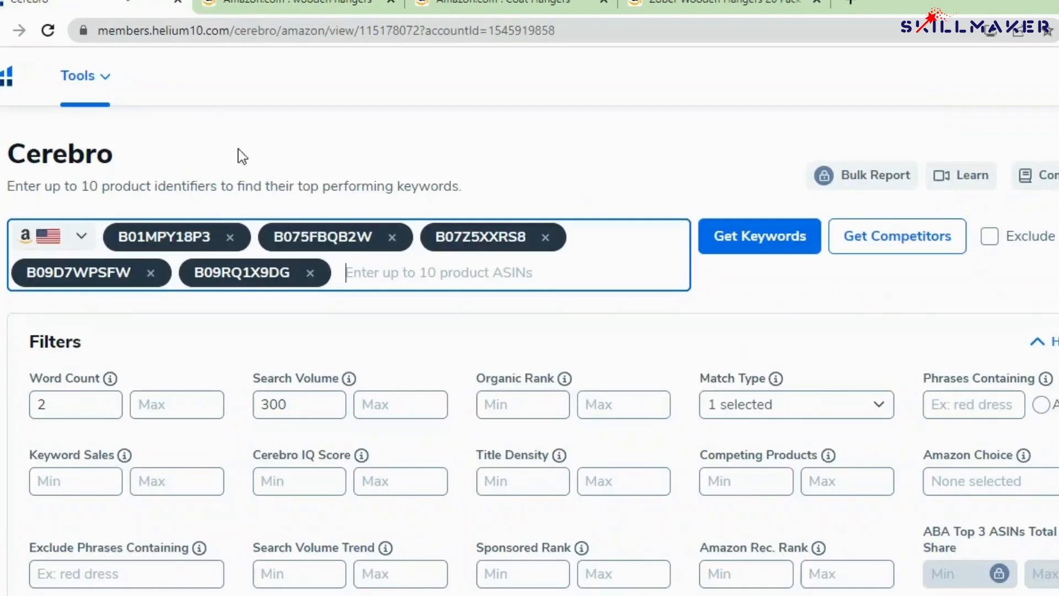
pyautogui.hotkey('ctrl', 'v')
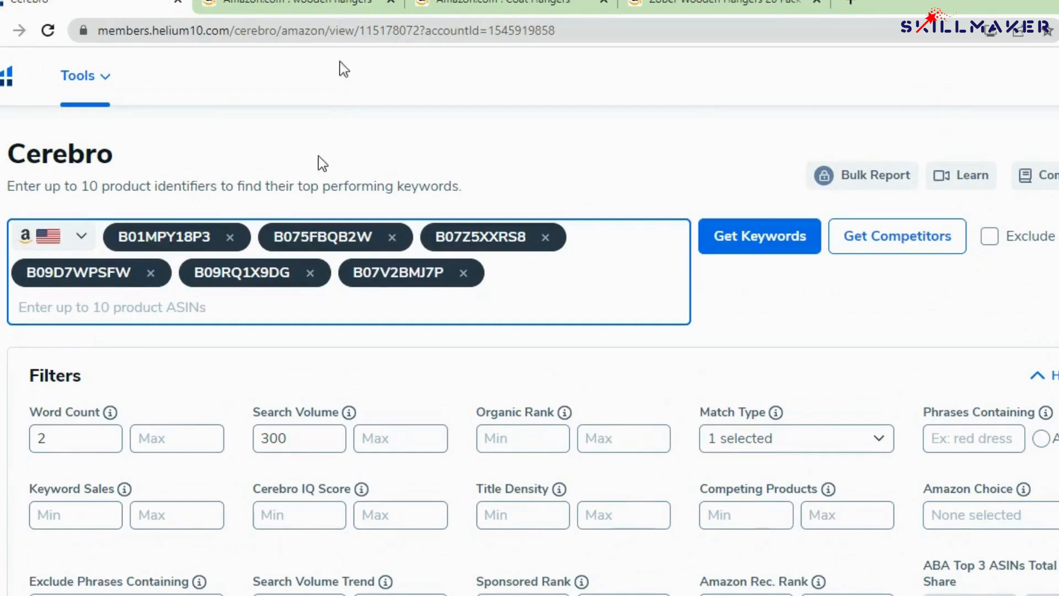
# Copy the FairyHaus 20-pack hanger's ASIN, B0B48SBZKH, from the Xray list and add it to the Cerebro search
pyautogui.click(326, 5)
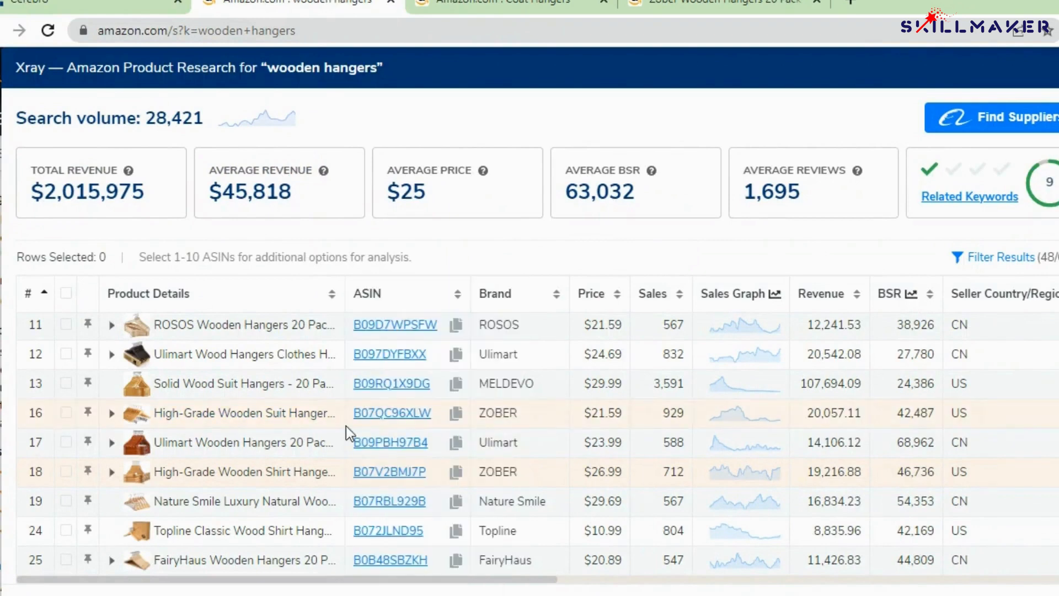
pyautogui.click(139, 7)
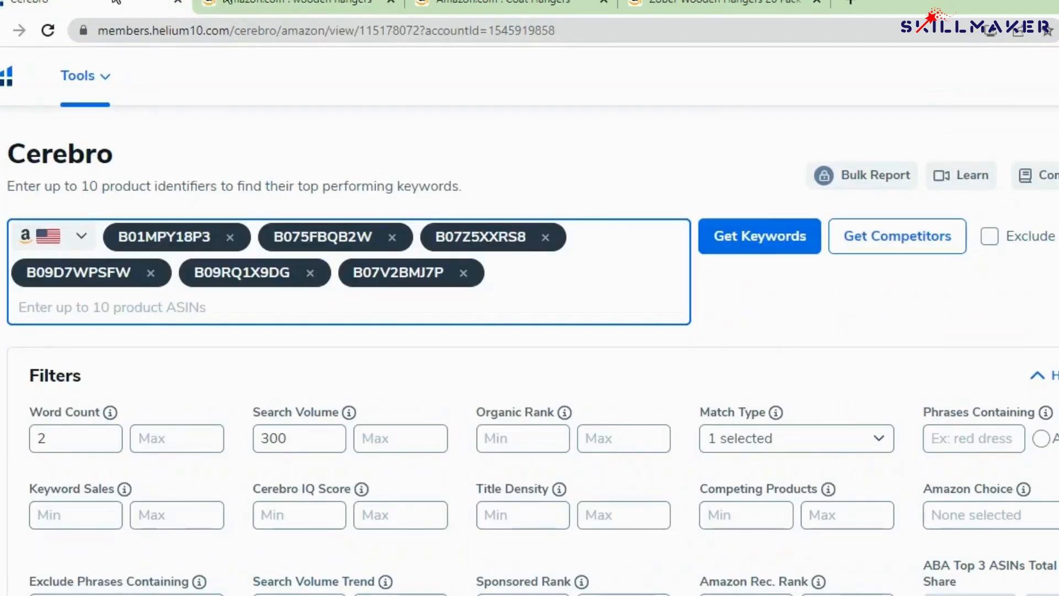
pyautogui.click(295, 2)
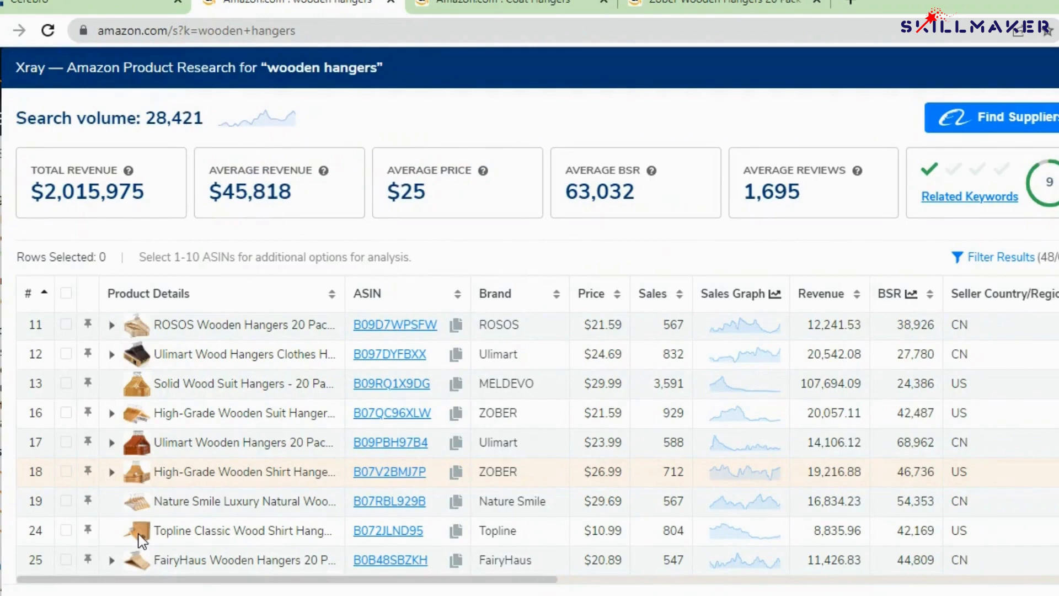
pyautogui.moveTo(138, 535)
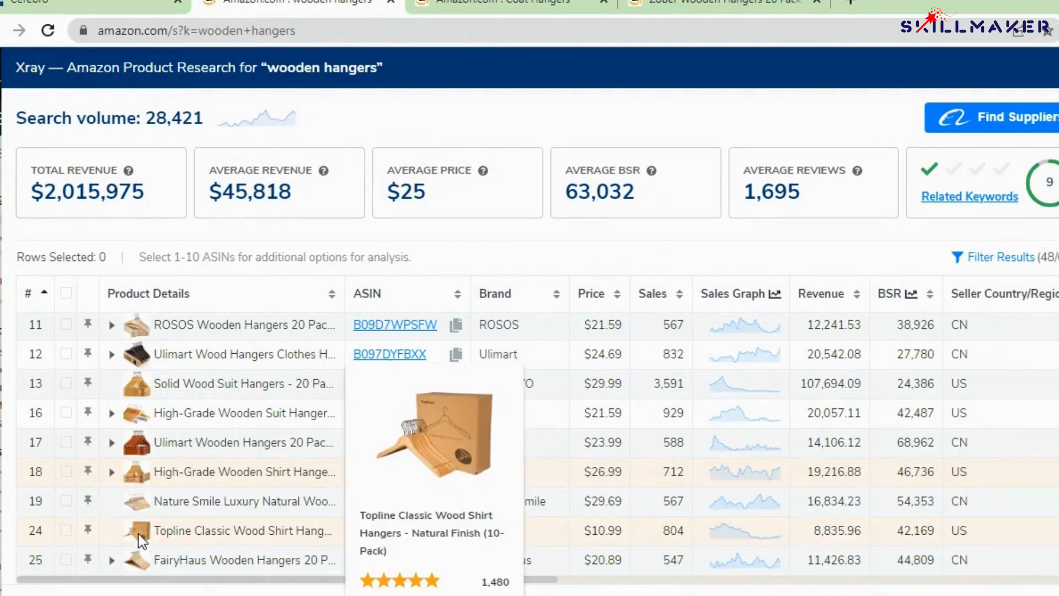
pyautogui.moveTo(137, 553)
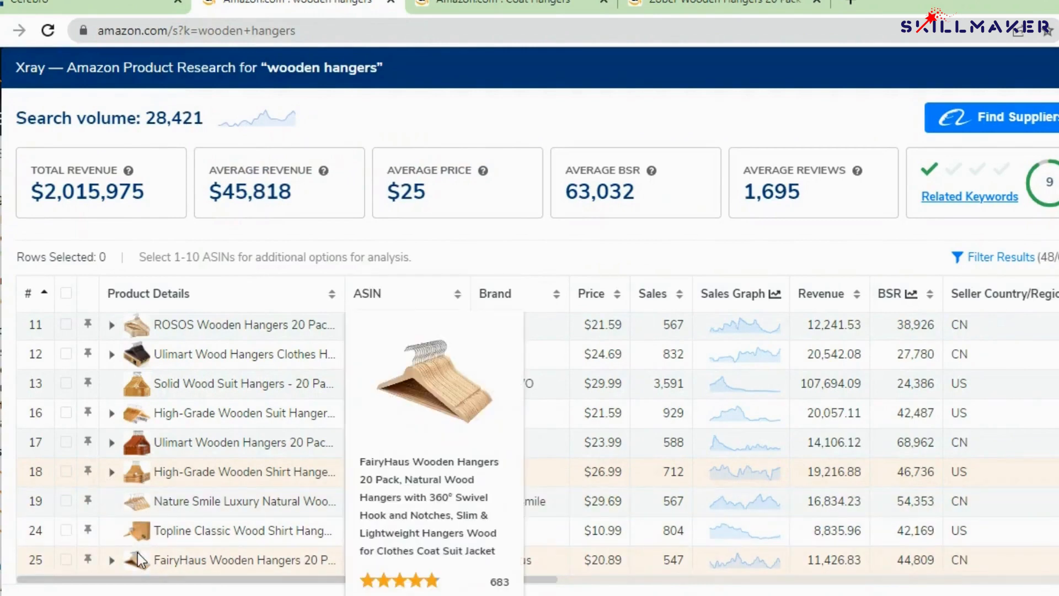
pyautogui.scroll(-2, 138, 551)
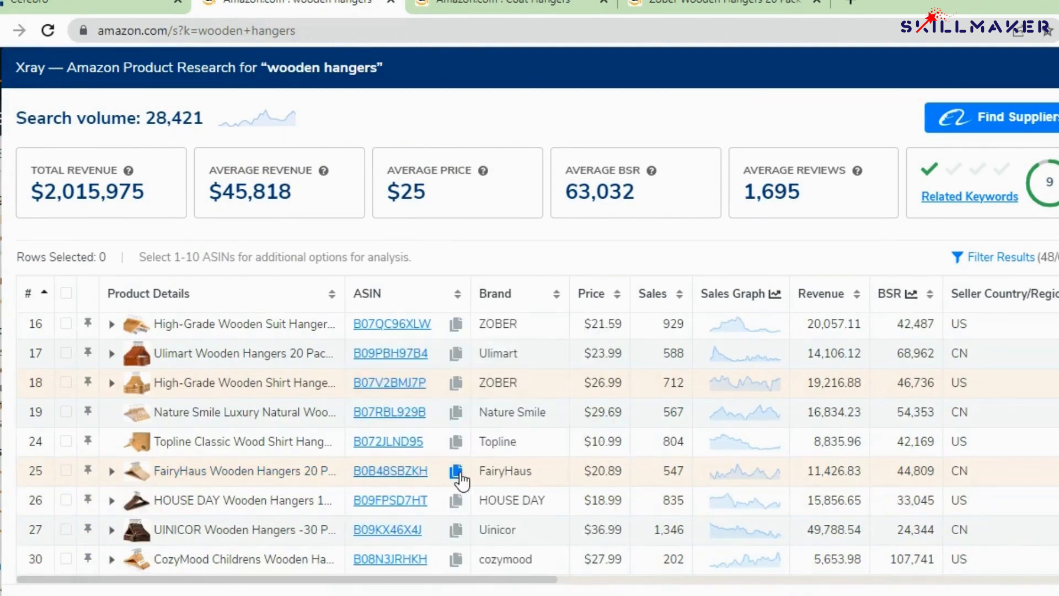
pyautogui.click(148, 4)
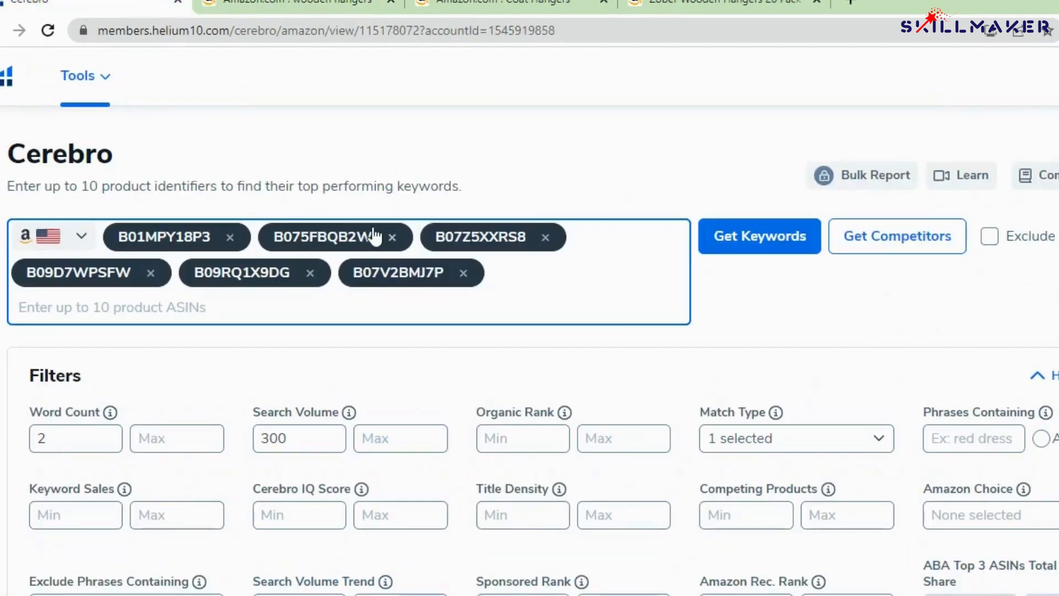
pyautogui.hotkey('ctrl', 'v')
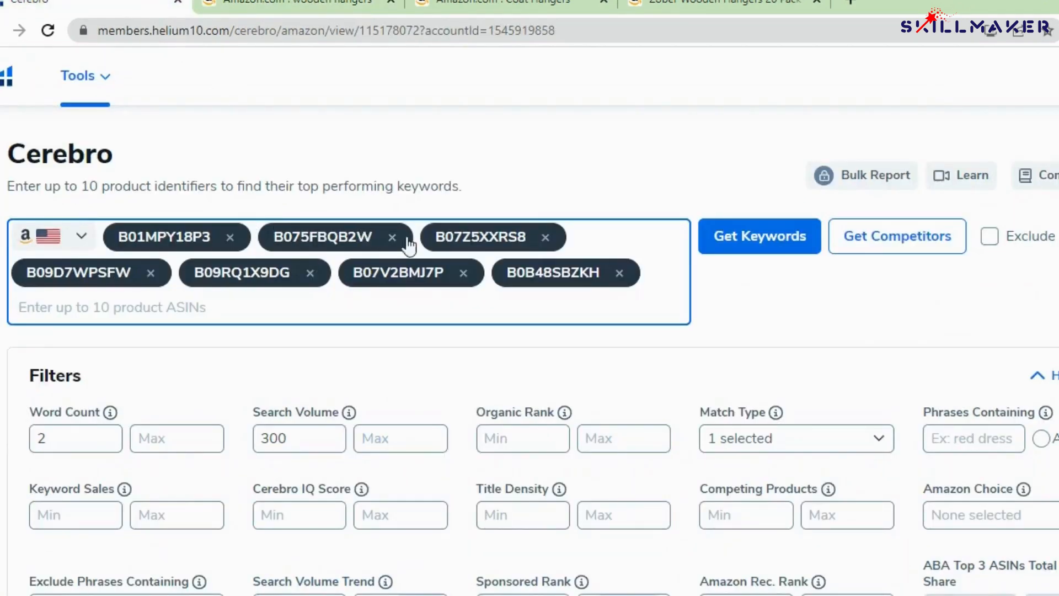
# Copy the Topline Classic Wood Suit Hangers' ASIN, B071JD9539, from the Xray list and add it to the Cerebro search
pyautogui.click(289, 4)
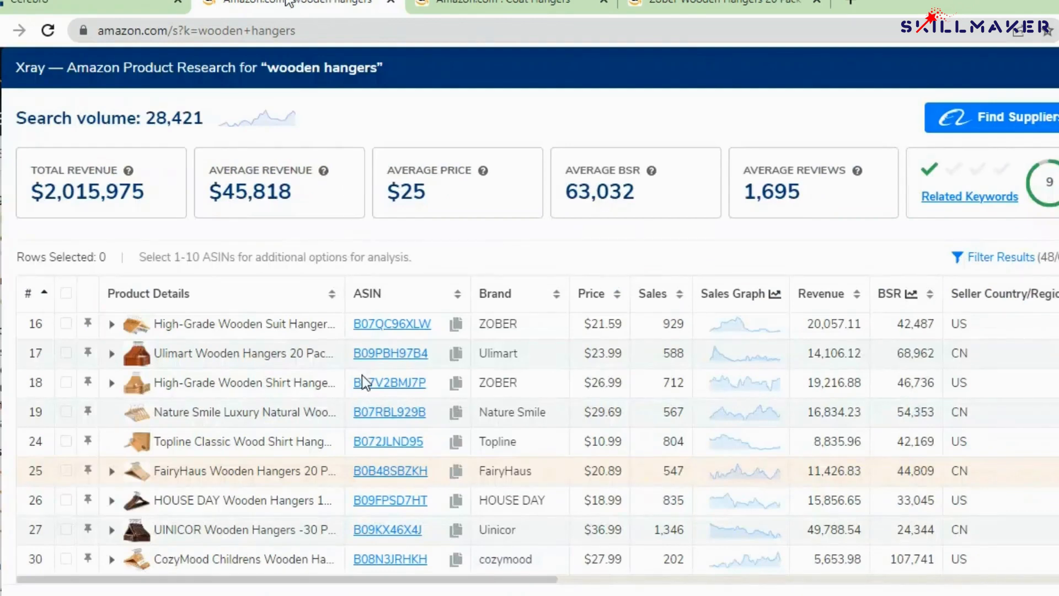
pyautogui.scroll(-5, 156, 476)
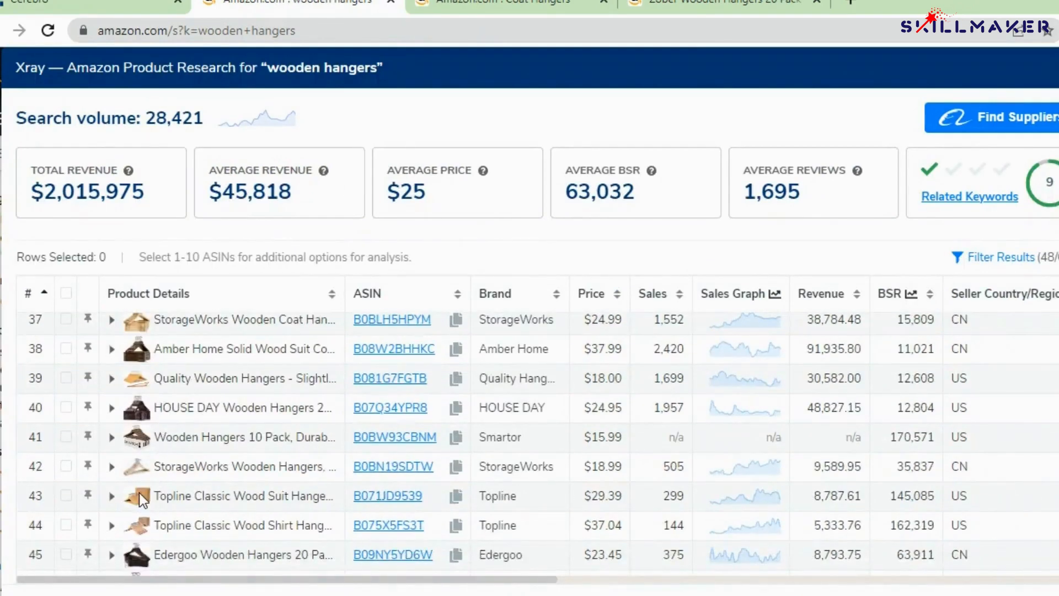
pyautogui.moveTo(139, 492)
pyautogui.click(131, 7)
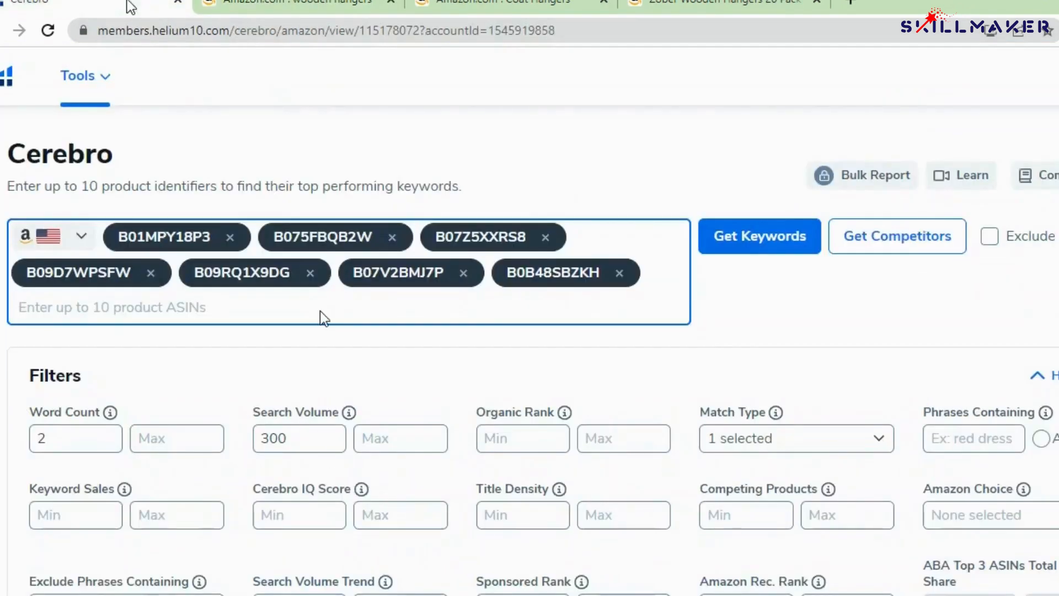
pyautogui.hotkey('ctrl', 'v')
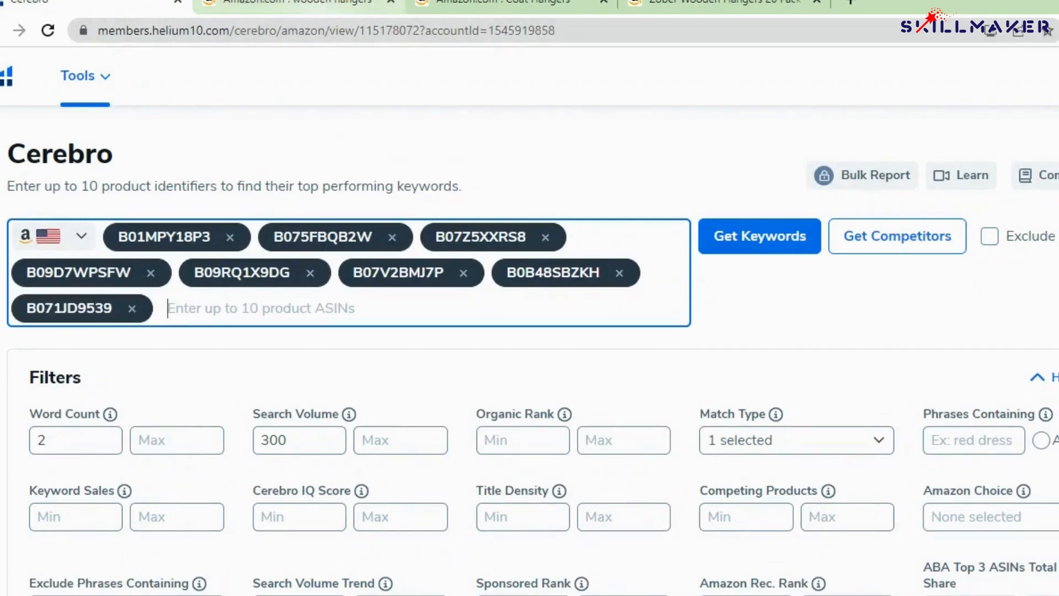
# Copy the JUNING 30-pack natural wooden hanger's ASIN, B0BP7D3SD9, from the Xray list and add it to the Cerebro search
pyautogui.click(287, 4)
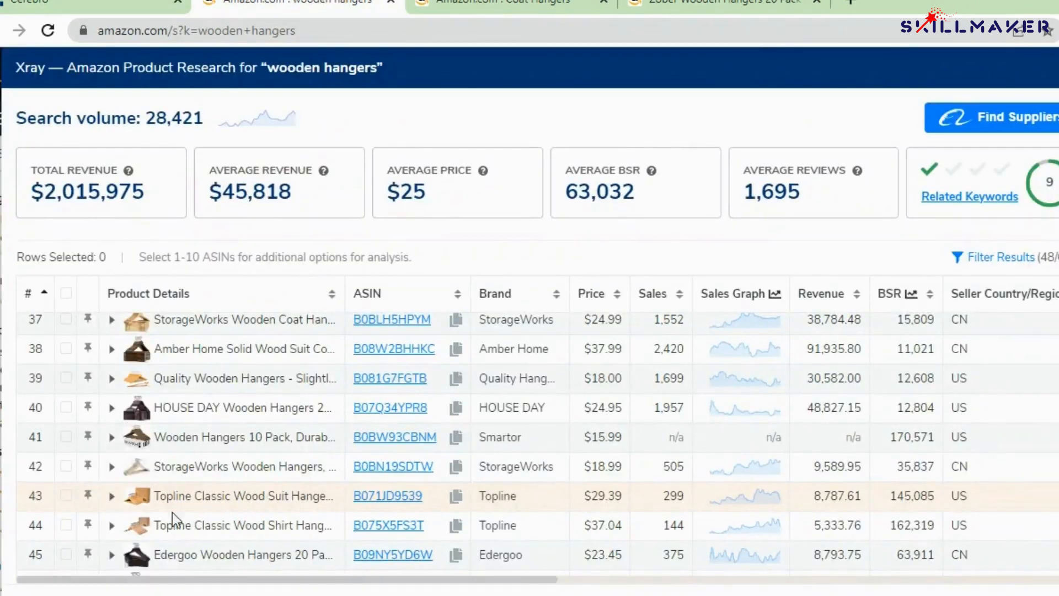
pyautogui.scroll(-5, 160, 510)
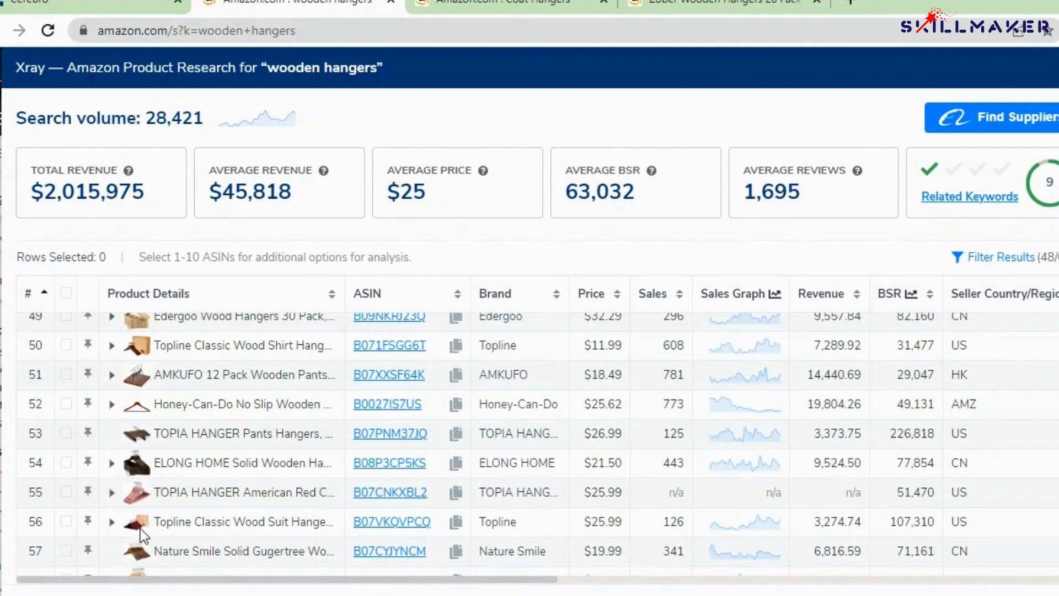
pyautogui.scroll(-2, 140, 528)
pyautogui.moveTo(141, 516)
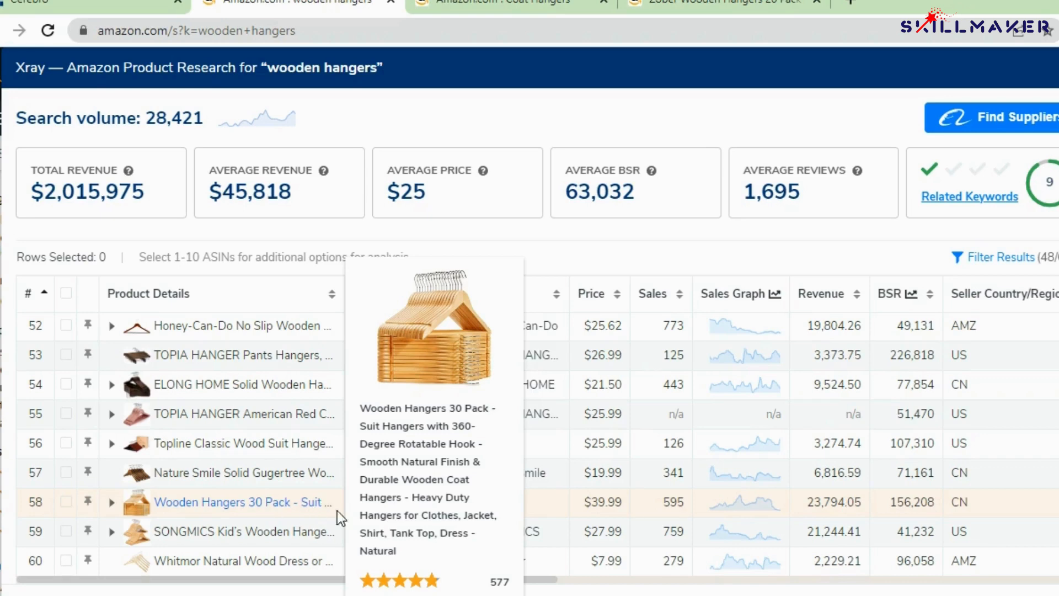
pyautogui.click(456, 502)
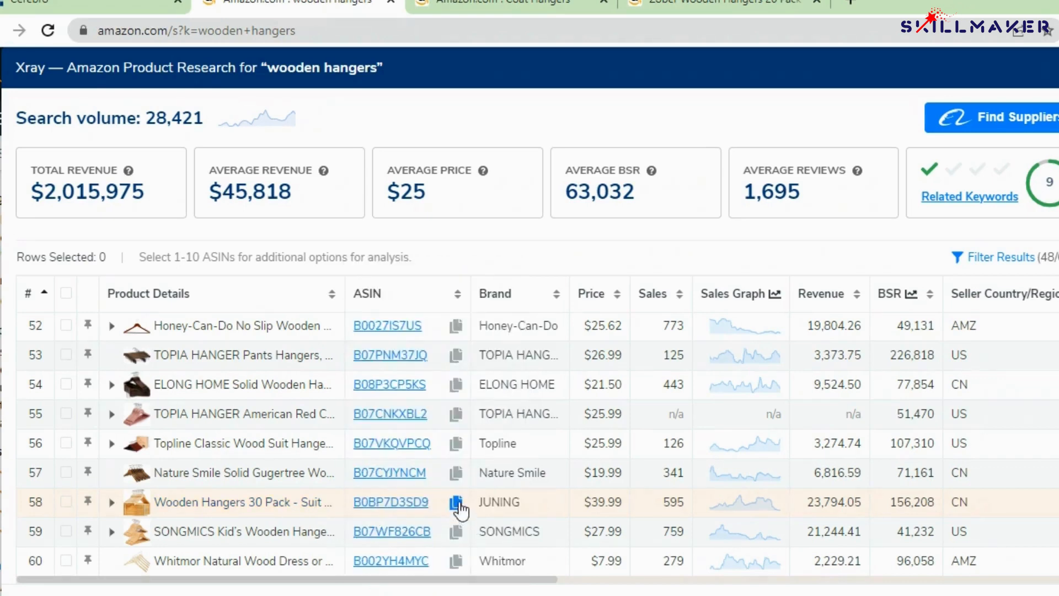
pyautogui.click(121, 2)
pyautogui.hotkey('ctrl', 'v')
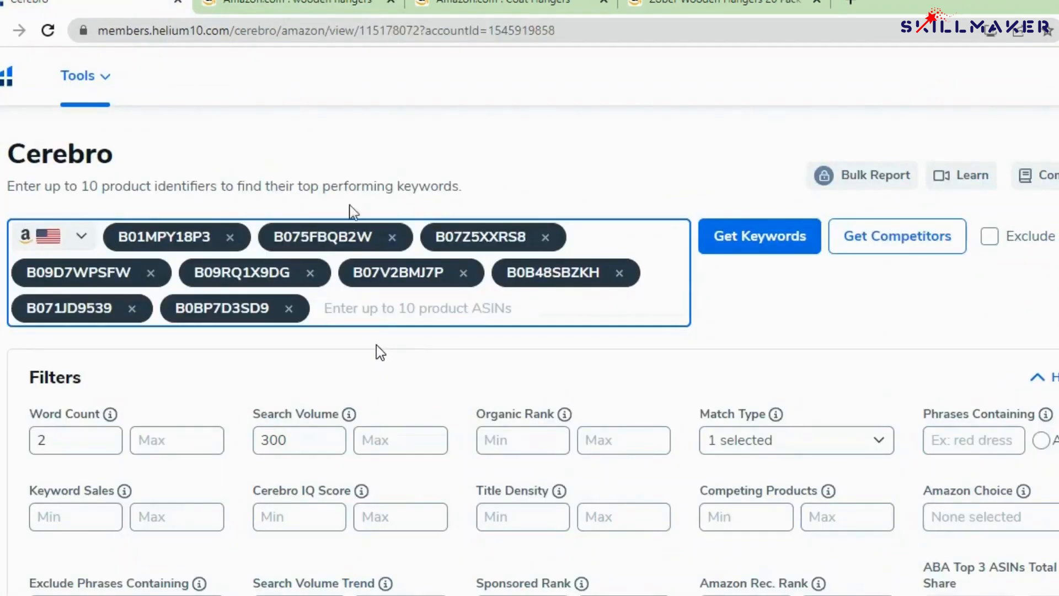
# Try to copy the SONGMICS kids' hanger's ASIN, B07WF826CB, from the Xray list for the Cerebro search
pyautogui.click(312, 5)
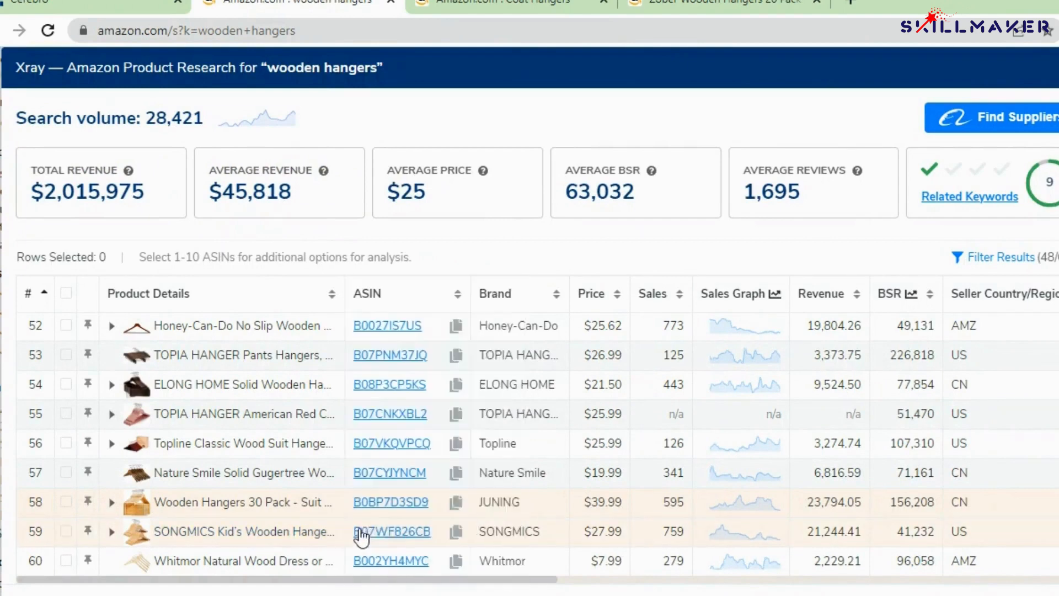
pyautogui.click(456, 531)
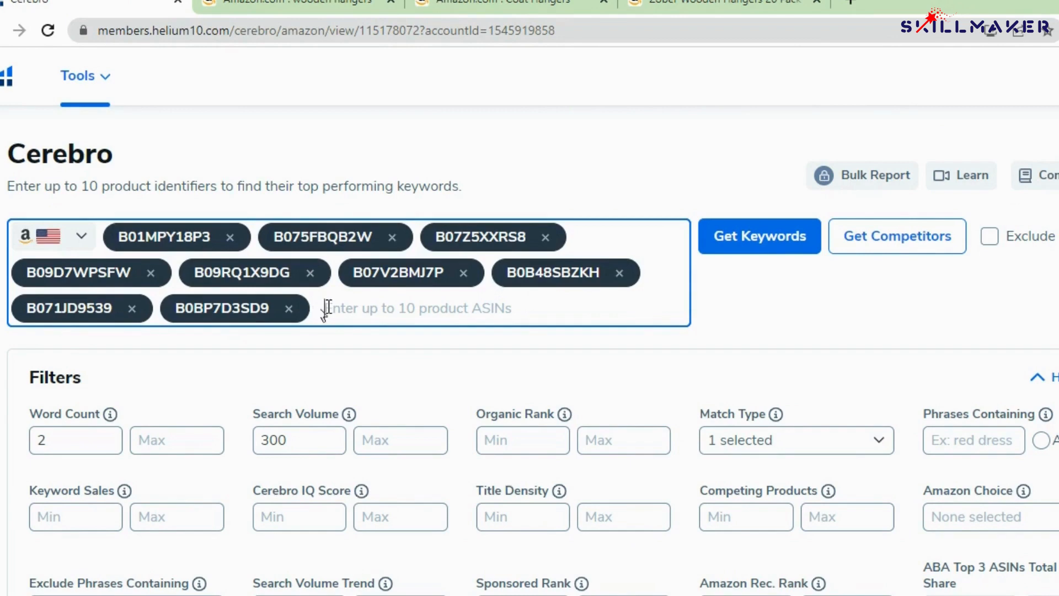
pyautogui.click(320, 3)
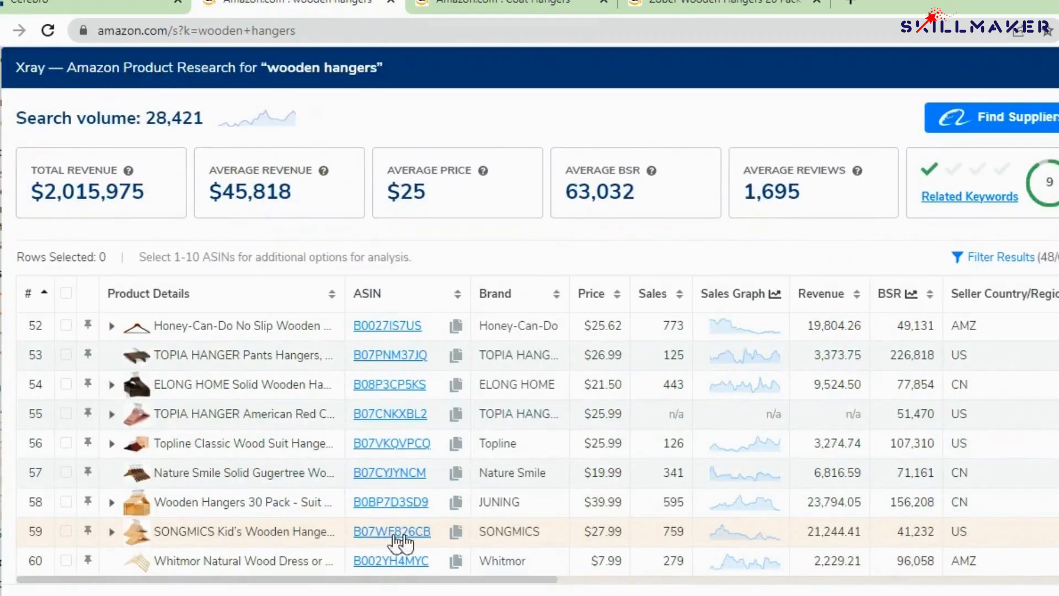
pyautogui.click(454, 533)
pyautogui.click(132, 2)
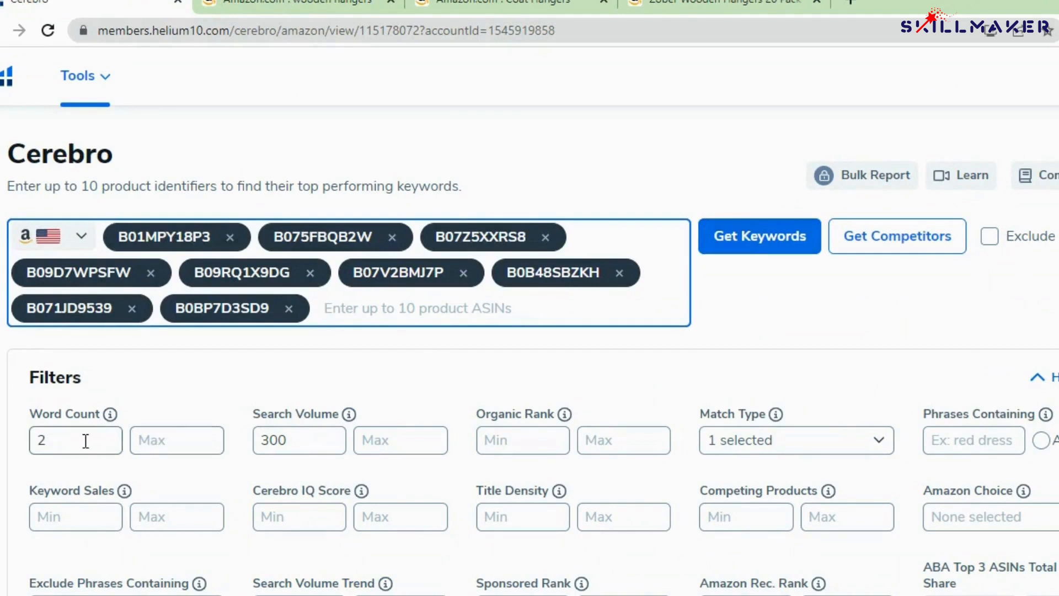
# Clear the minimum word count and minimum search volume filters, and deselect the Organic match type
pyautogui.moveTo(90, 440); pyautogui.dragTo(34, 440)
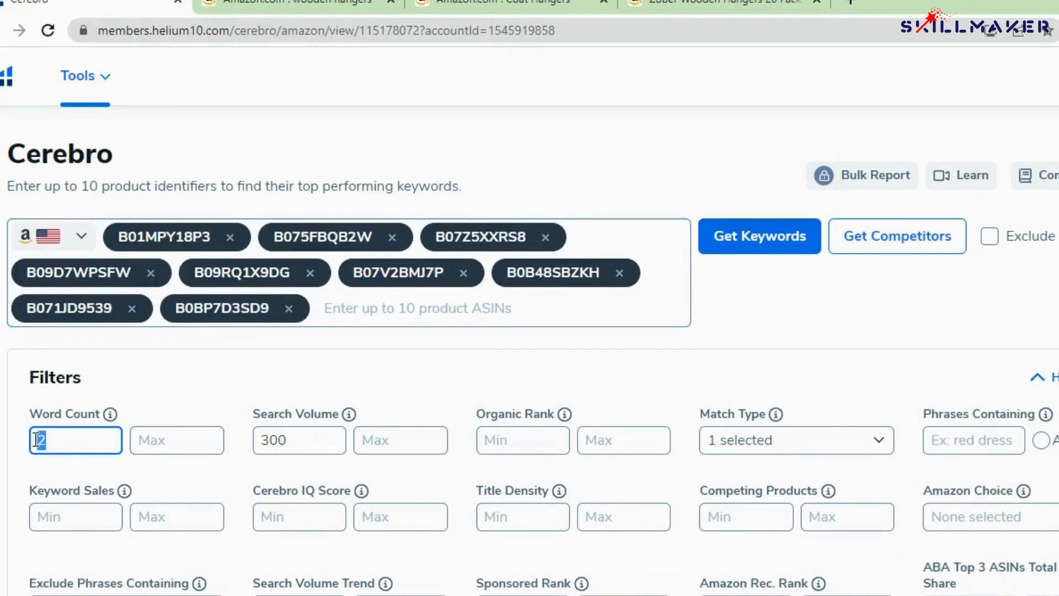
pyautogui.press('BackSpace')
pyautogui.doubleClick(288, 439)
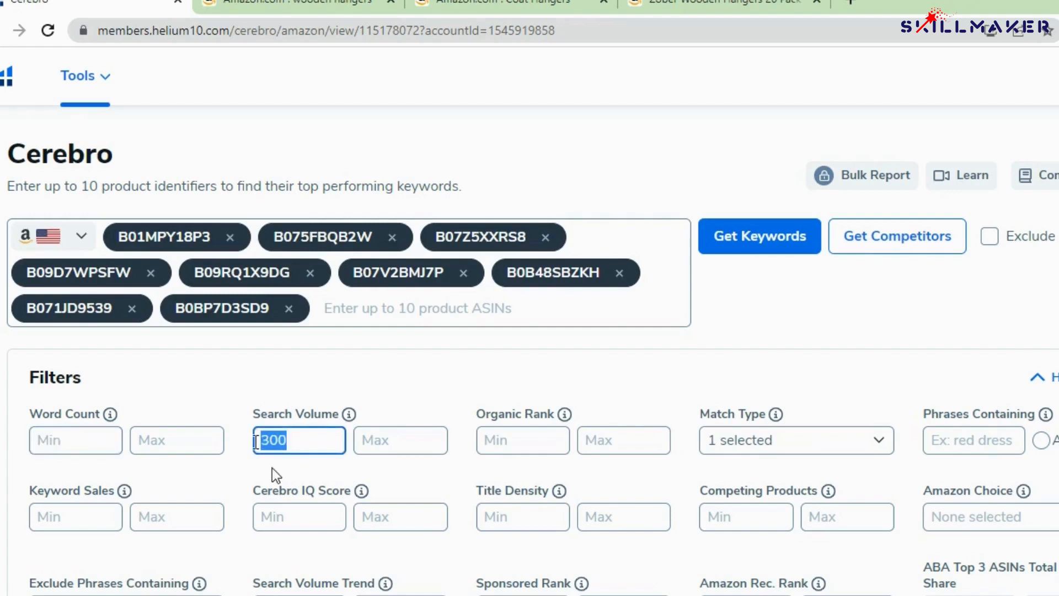
pyautogui.press('BackSpace')
pyautogui.click(879, 440)
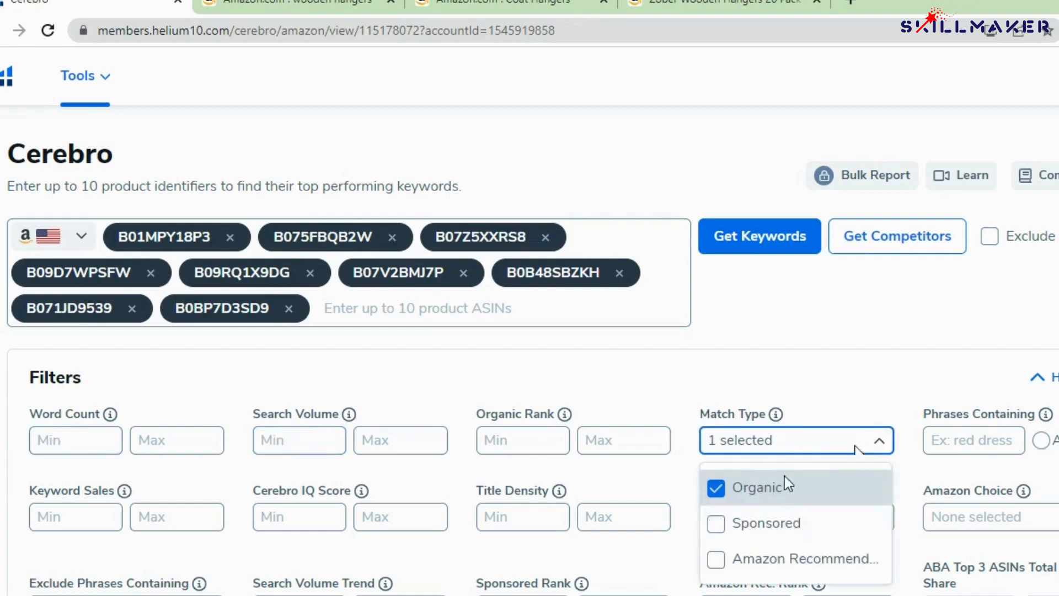
pyautogui.click(716, 489)
pyautogui.click(788, 304)
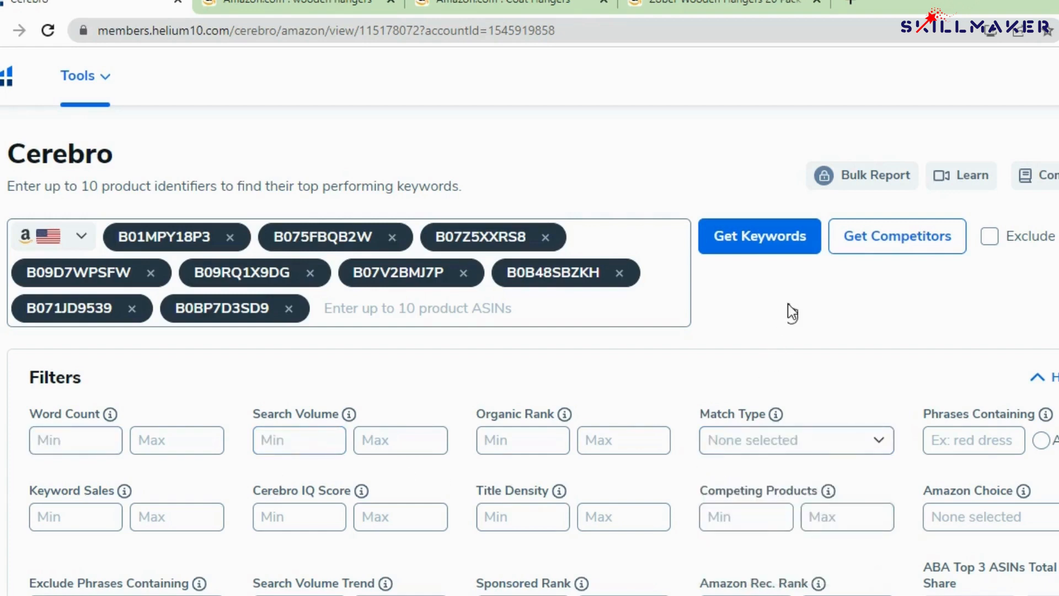
# Get the keywords for the nine entered ASINs by running a new search instead of loading the previous one
pyautogui.click(781, 253)
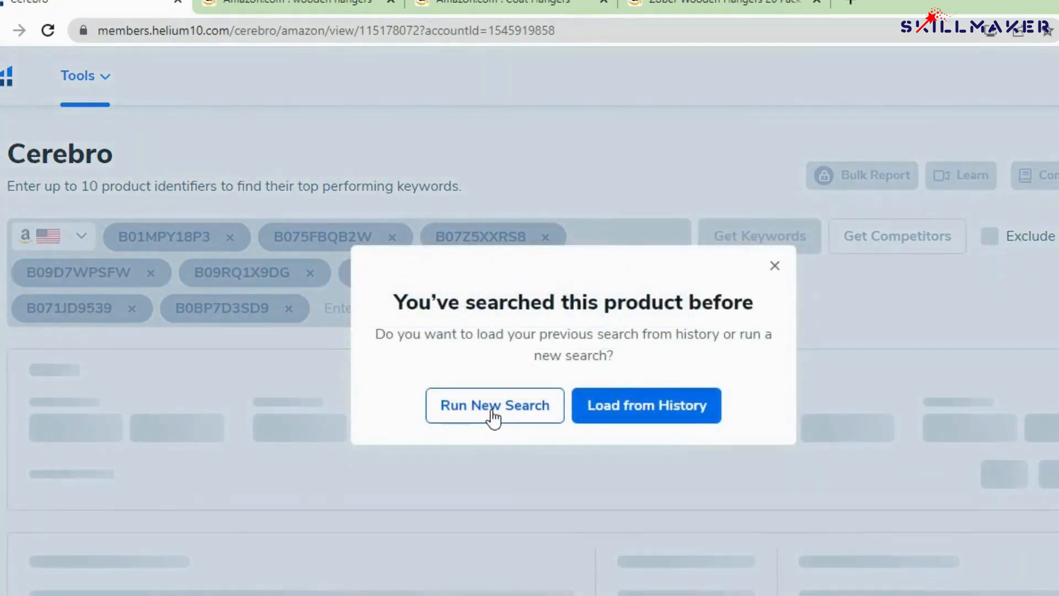
pyautogui.click(489, 417)
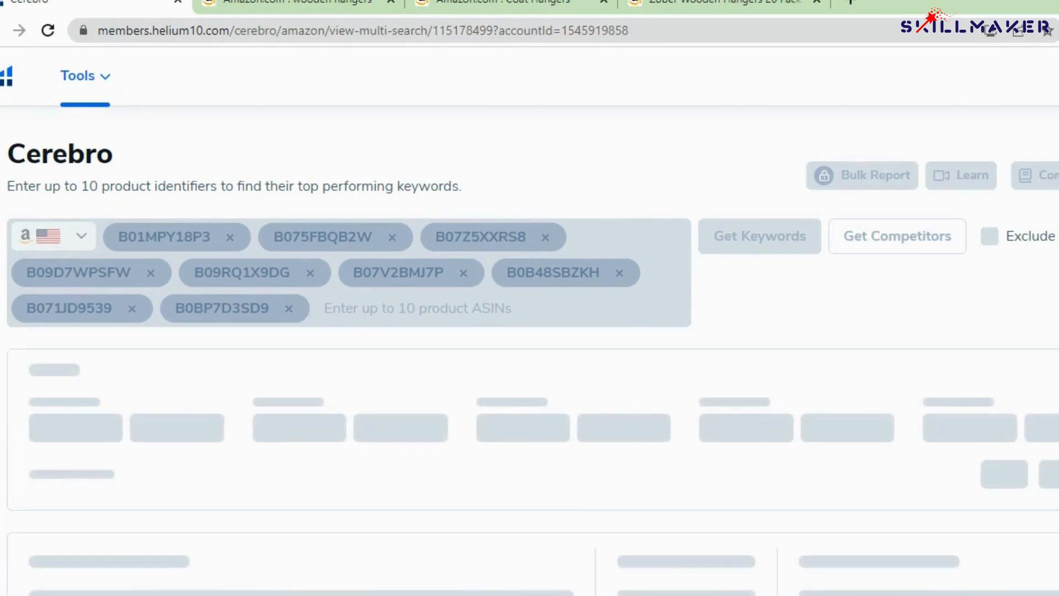
# Examine the unfiltered Cerebro results, singling out the filtered keywords count above the keyword table
pyautogui.scroll(-10, 533, 349)
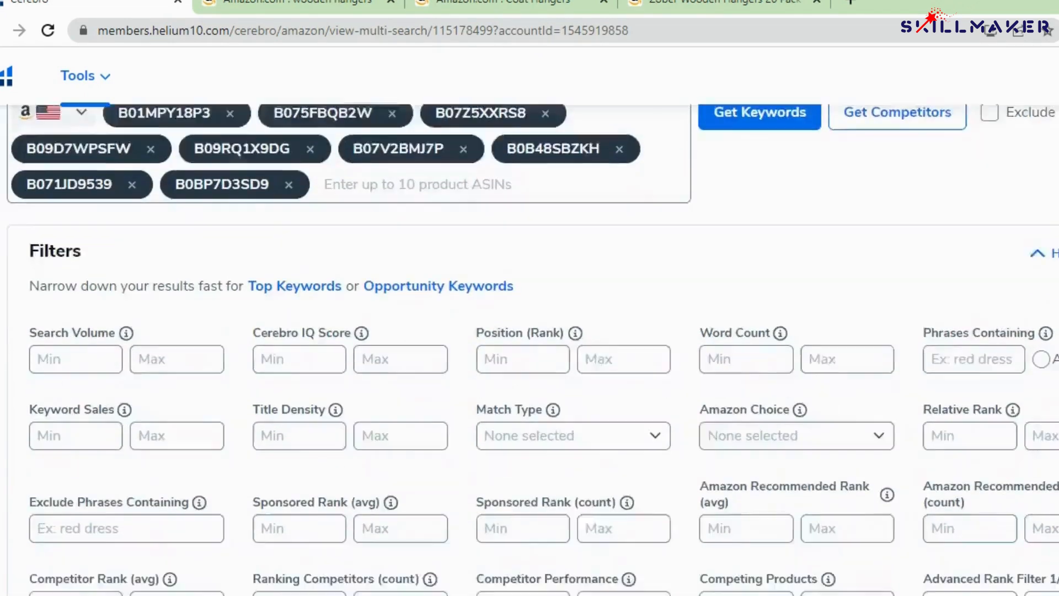
pyautogui.scroll(-2, 533, 349)
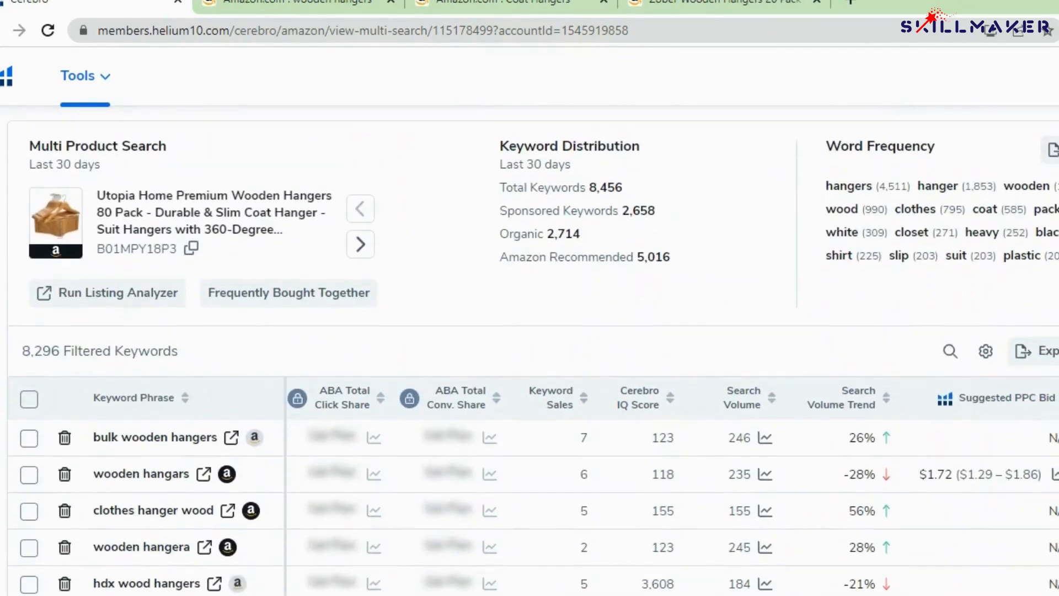
pyautogui.press('Print')
pyautogui.moveTo(2, 309); pyautogui.dragTo(298, 429)
pyautogui.press('Escape')
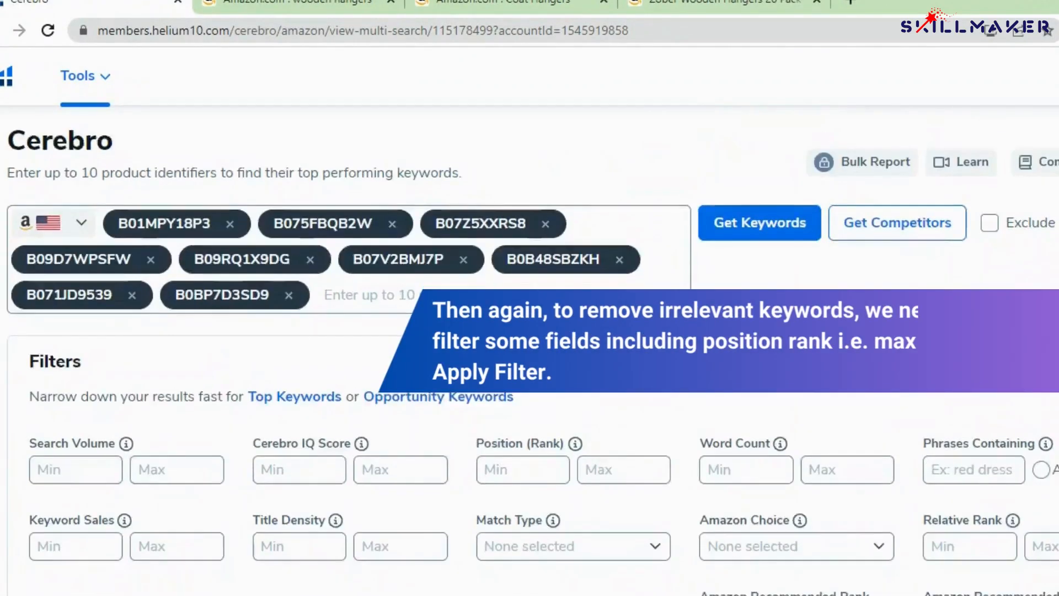
# Set the keyword filters to a minimum search volume of 300, a maximum position rank of 48 and a minimum word count of 2
pyautogui.scroll(-5, 145, 257)
pyautogui.click(113, 217)
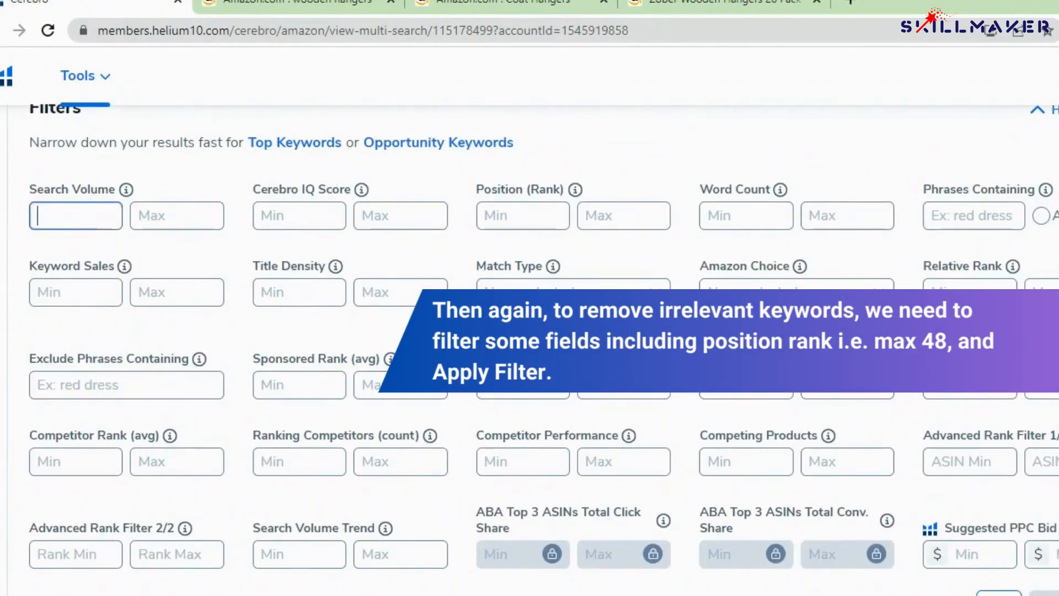
pyautogui.write('300')
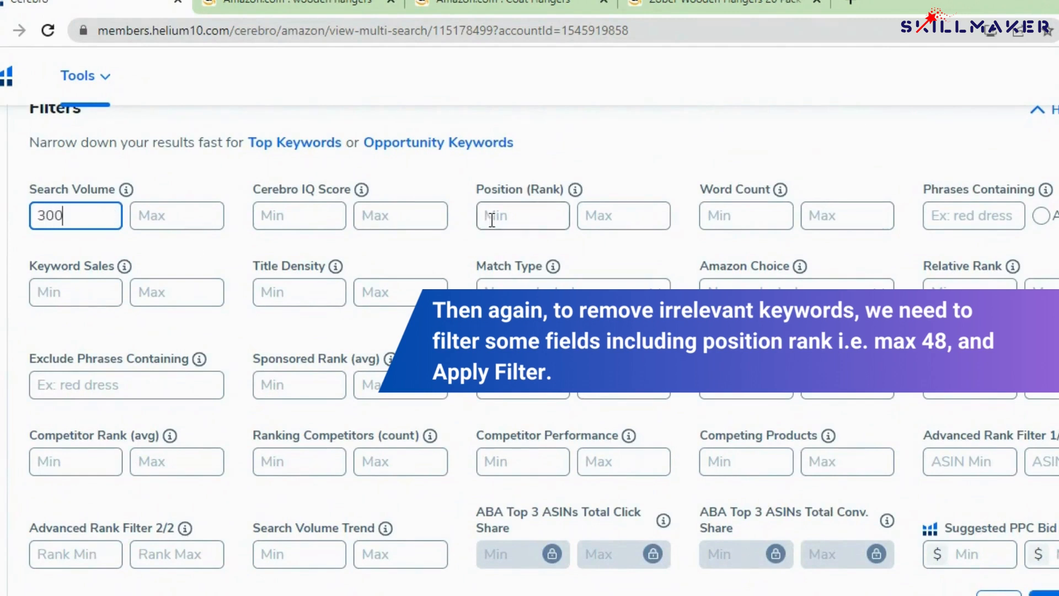
pyautogui.click(596, 219)
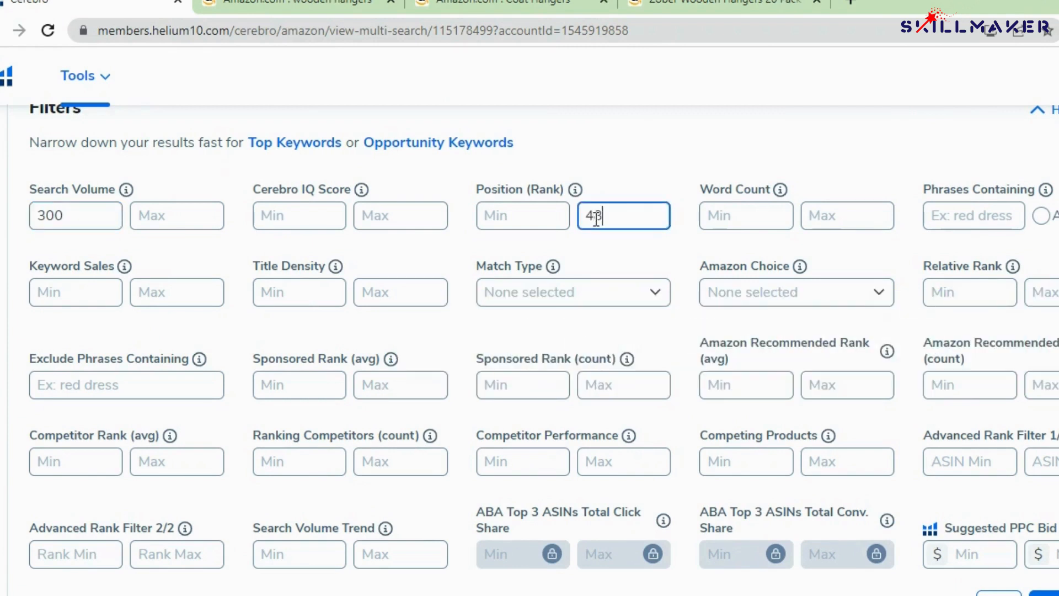
pyautogui.click(714, 224)
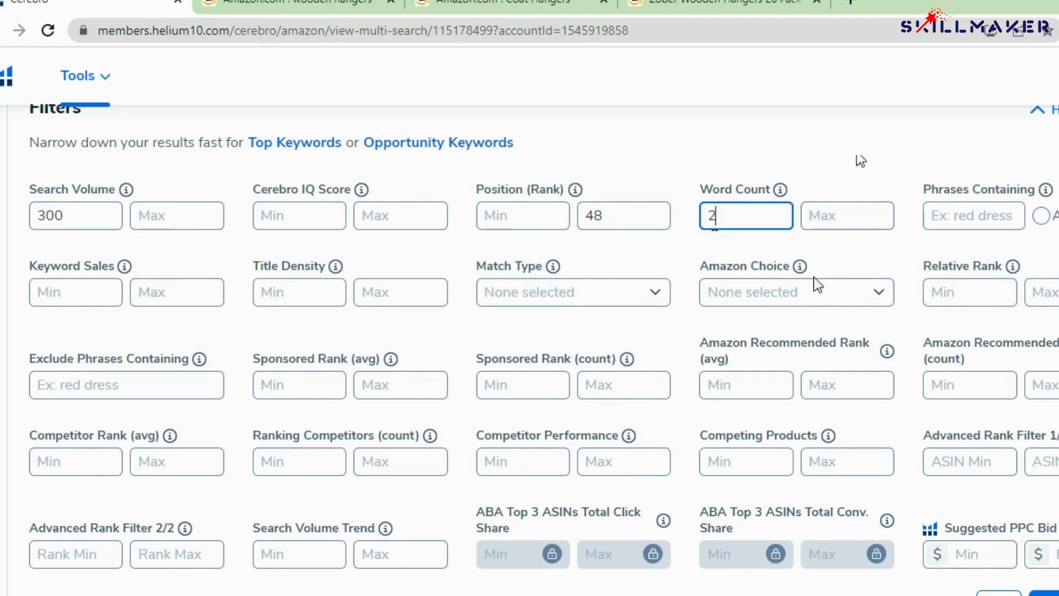
# Restrict the match type to Organic and apply the filters to the keyword results
pyautogui.click(652, 295)
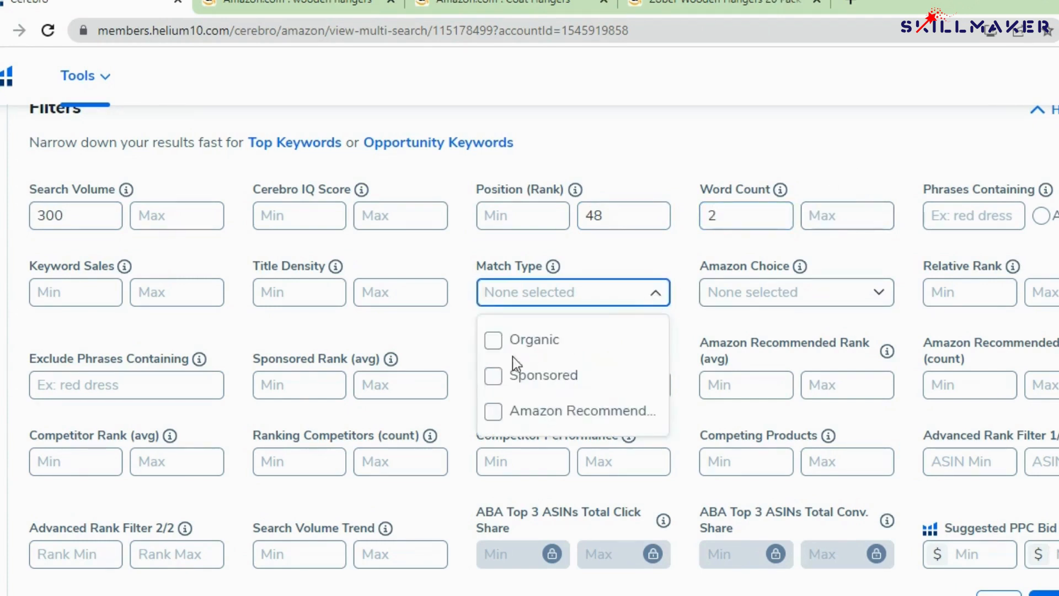
pyautogui.click(622, 356)
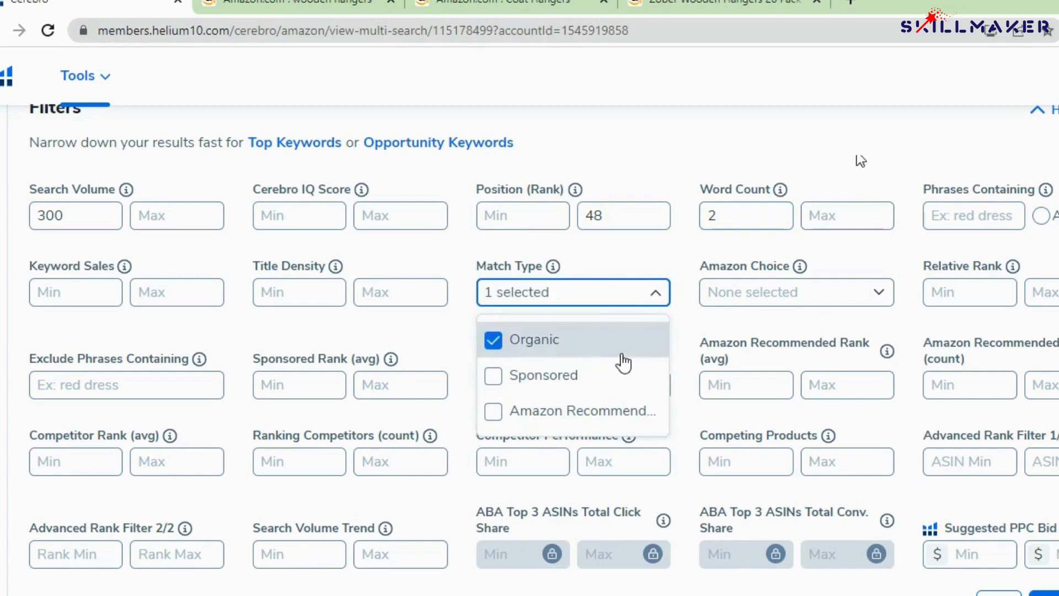
pyautogui.click(685, 154)
pyautogui.scroll(-1, 697, 311)
pyautogui.scroll(1, 696, 311)
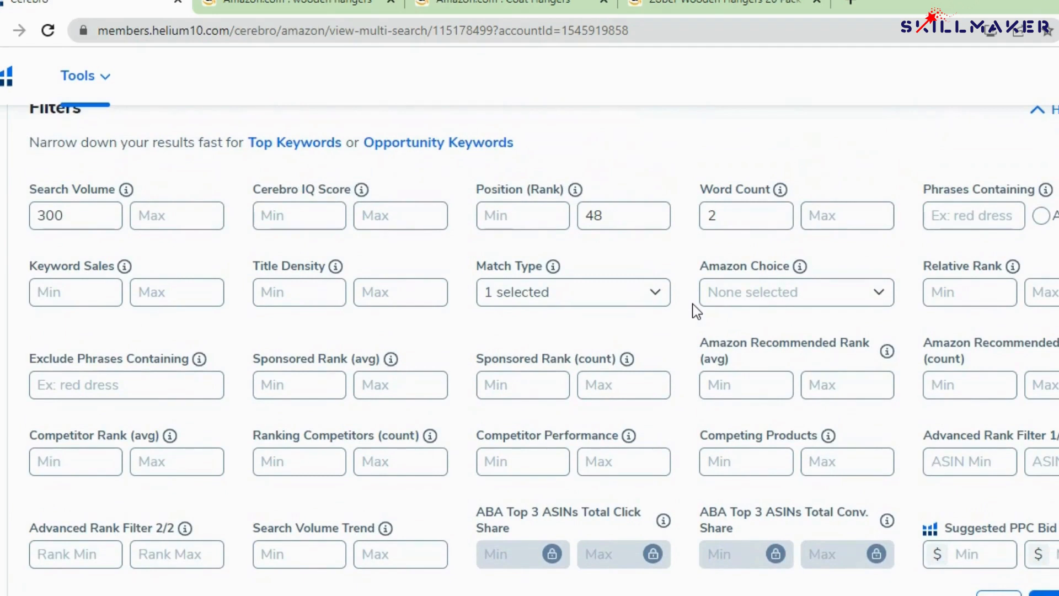
pyautogui.scroll(-1, 696, 311)
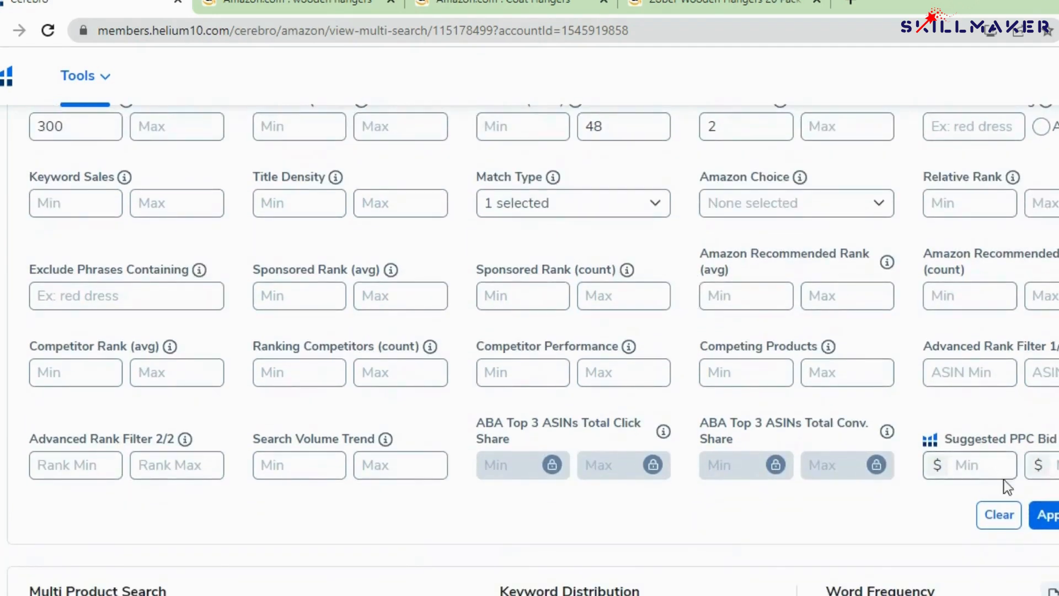
pyautogui.click(1045, 515)
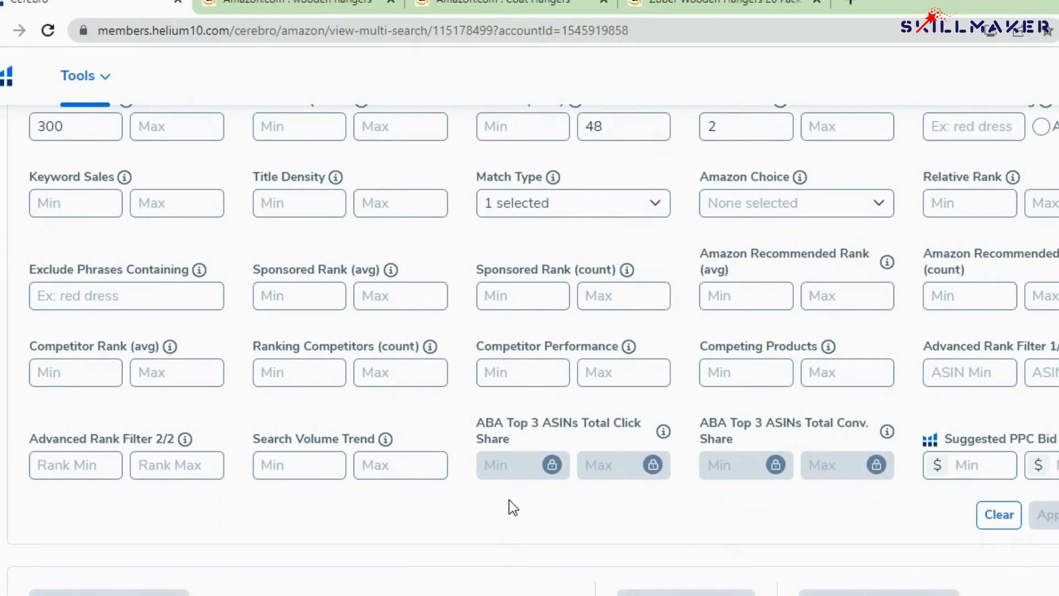
# Sort the filtered keyword list by search volume, highest first
pyautogui.scroll(-10, 110, 381)
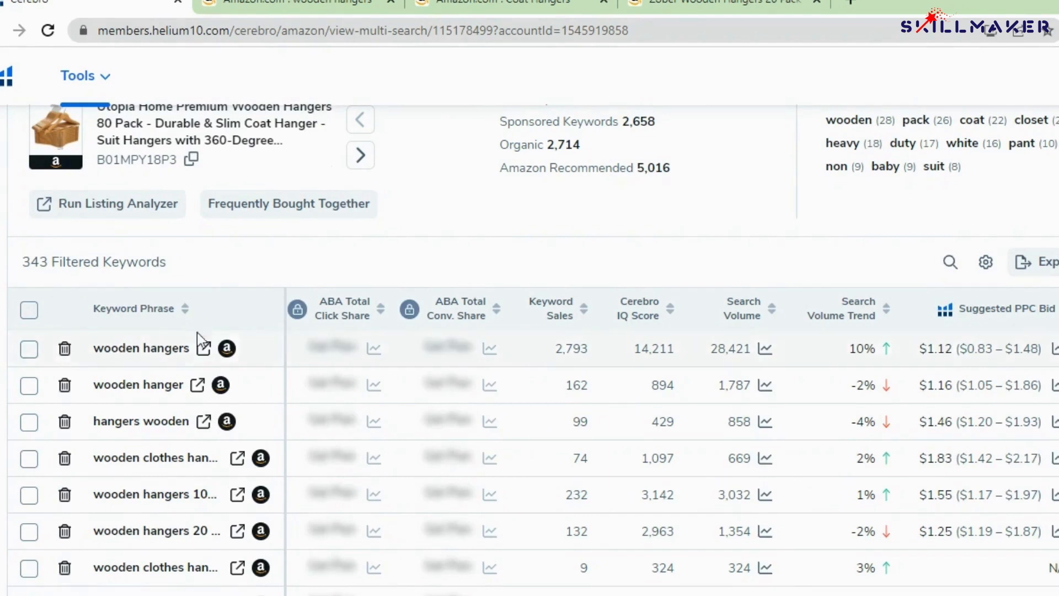
pyautogui.scroll(-14, 710, 375)
pyautogui.scroll(16, 711, 376)
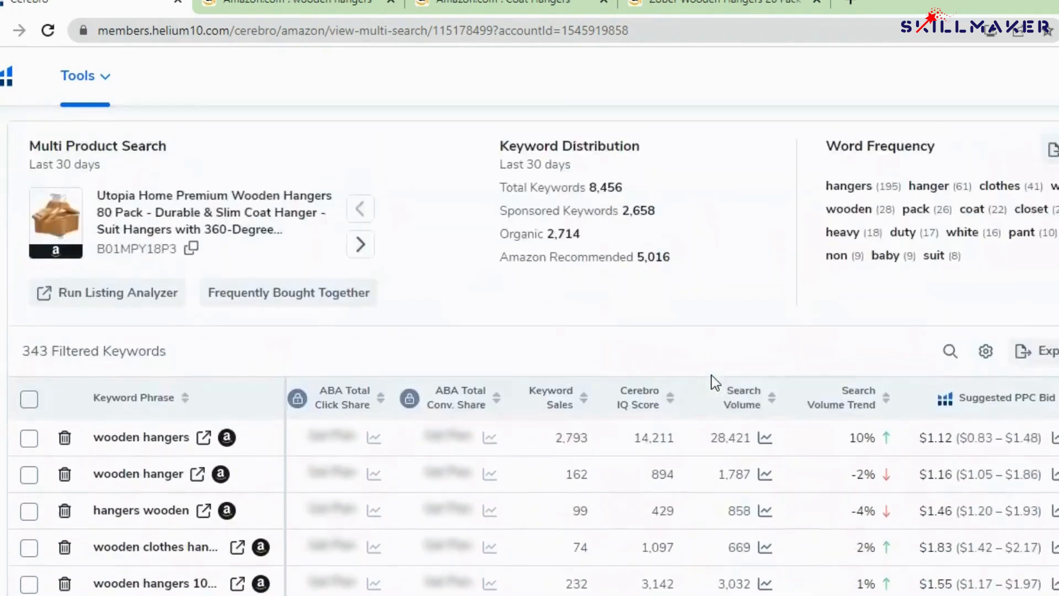
pyautogui.scroll(8, 710, 375)
pyautogui.scroll(-13, 710, 375)
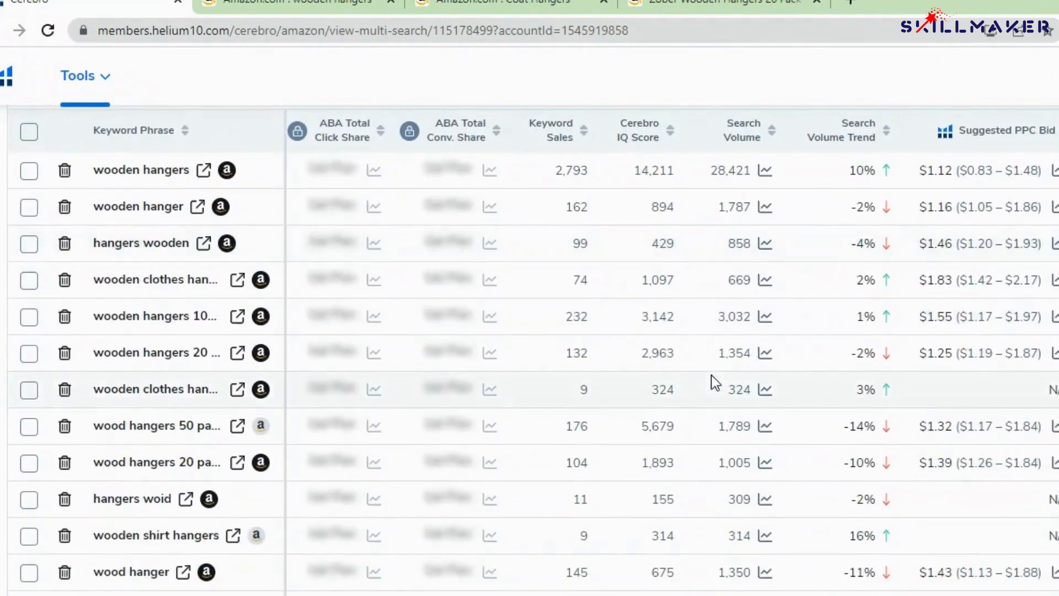
pyautogui.moveTo(738, 148)
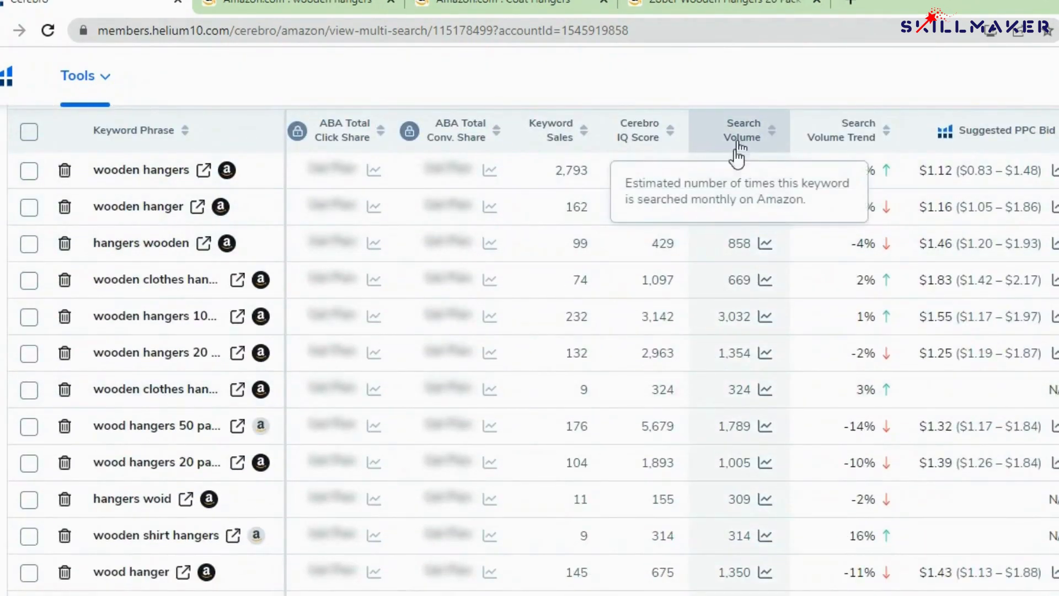
pyautogui.click(693, 132)
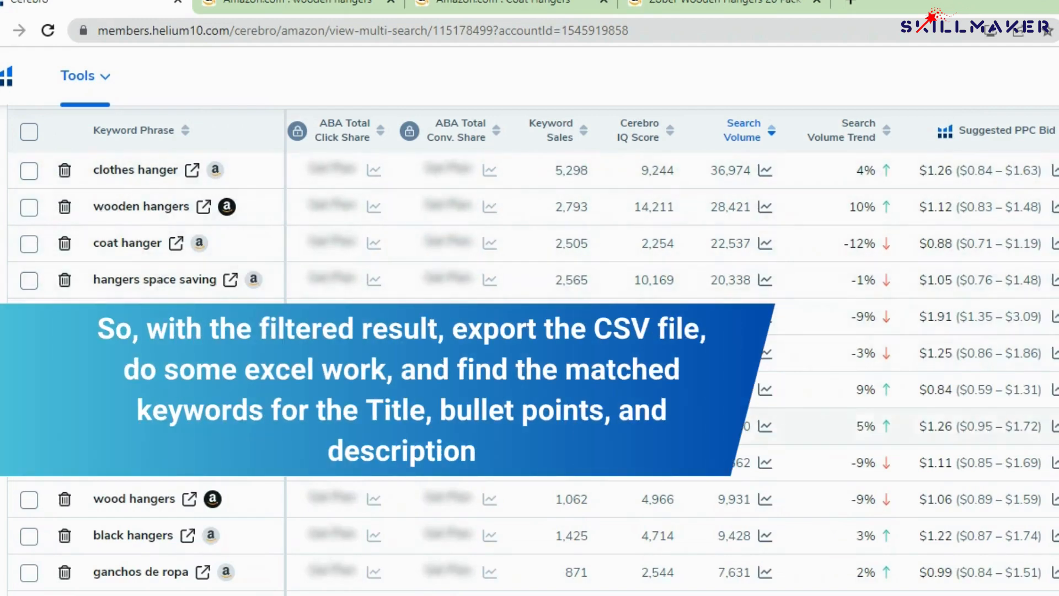
# Review the sorted keywords and export the filtered list as a CSV file
pyautogui.scroll(-6, 135, 243)
pyautogui.scroll(6, 221, 465)
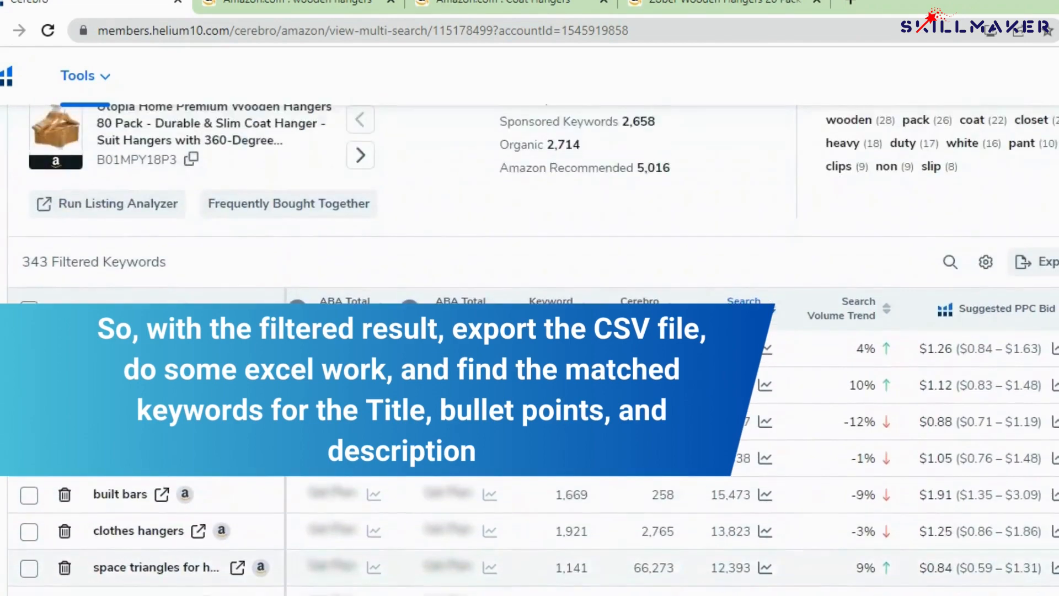
pyautogui.scroll(-1, 220, 464)
pyautogui.scroll(-20, 221, 464)
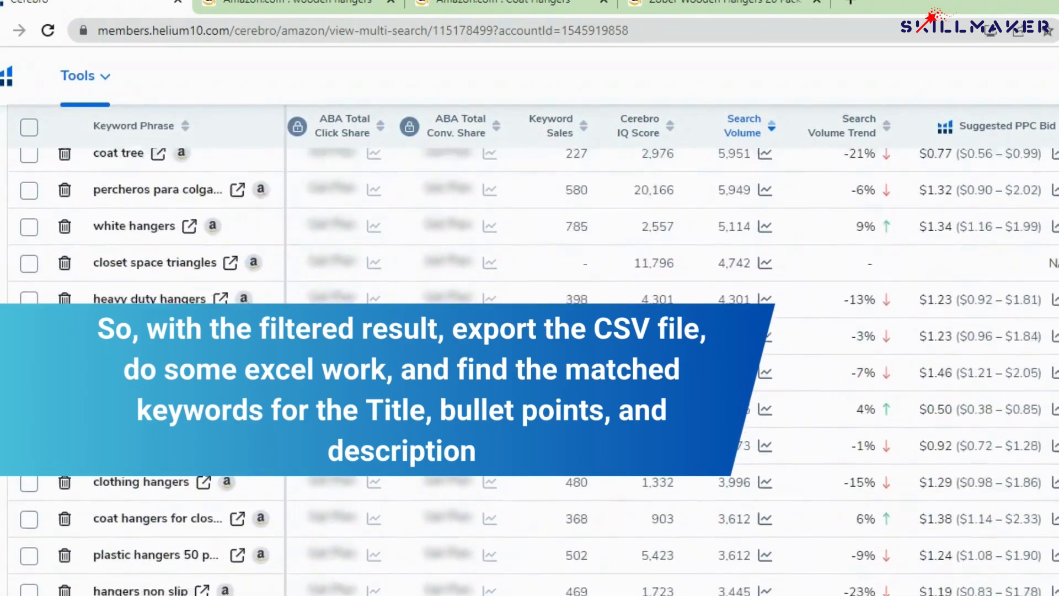
pyautogui.scroll(-3, 530, 370)
pyautogui.scroll(15, 529, 369)
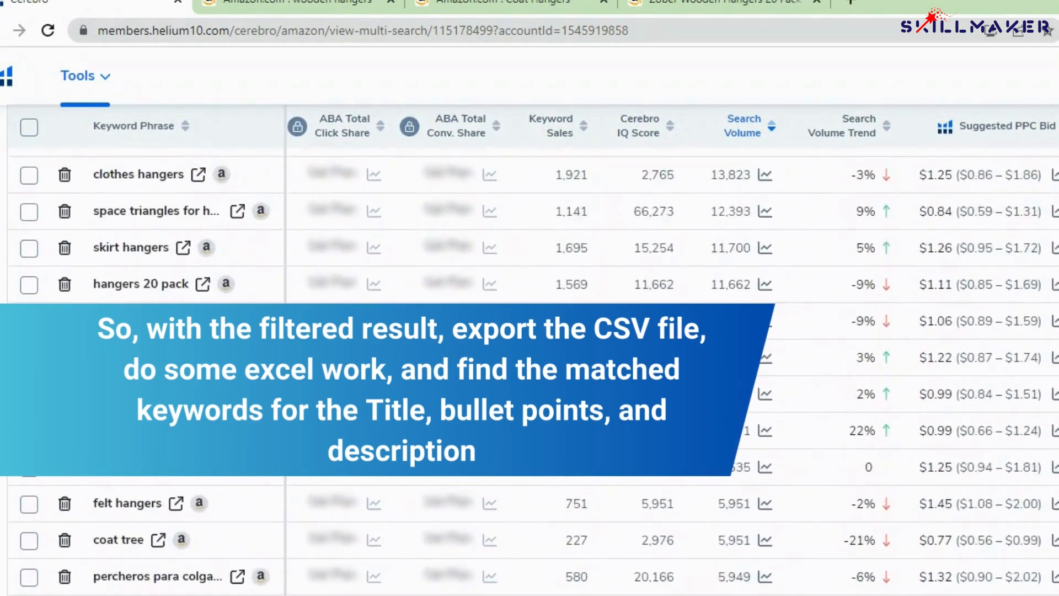
pyautogui.scroll(5, 529, 370)
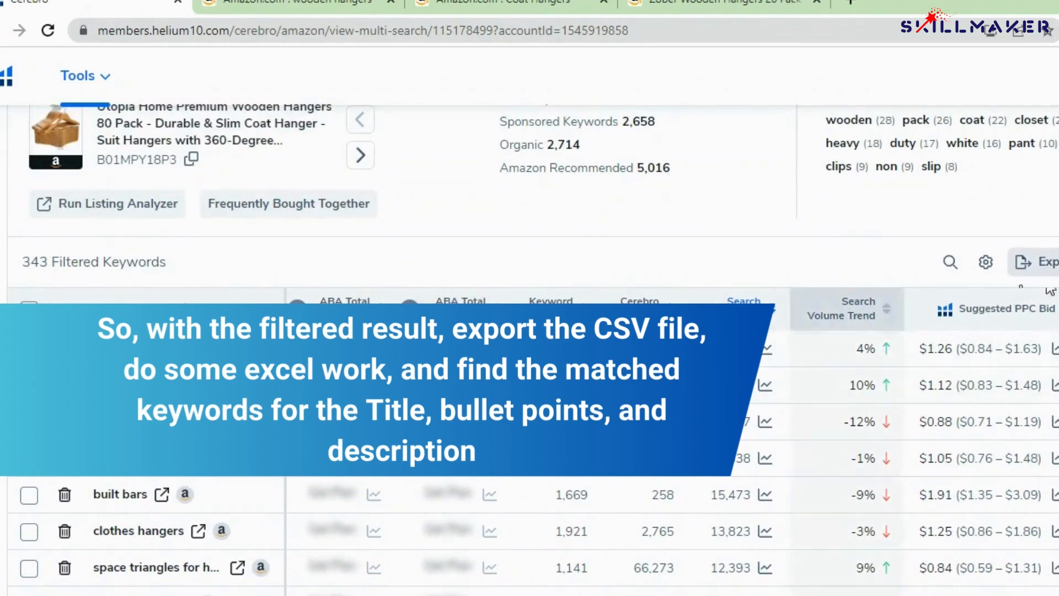
pyautogui.click(1034, 261)
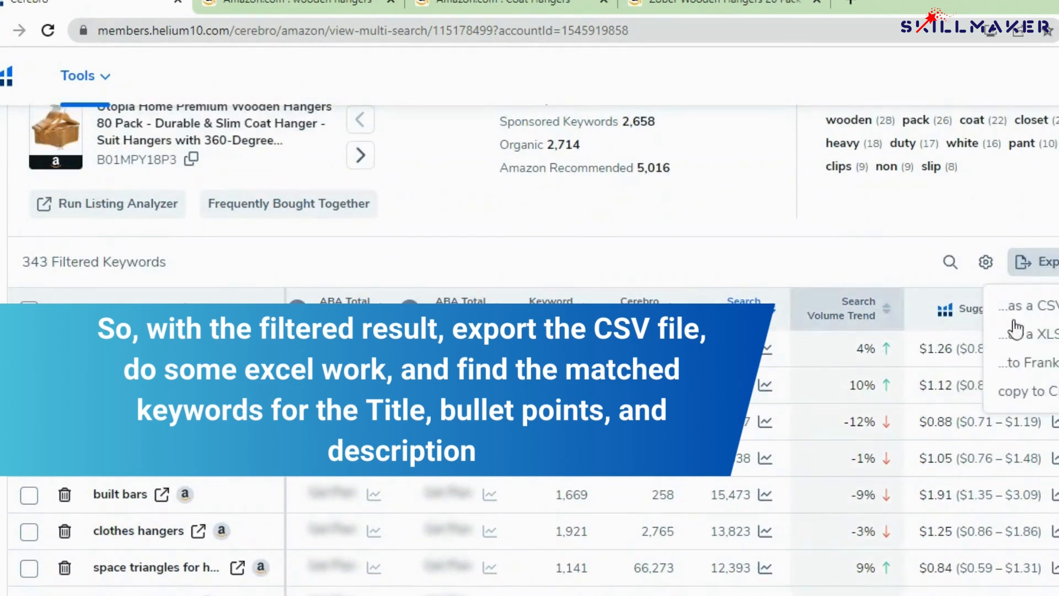
pyautogui.click(1040, 310)
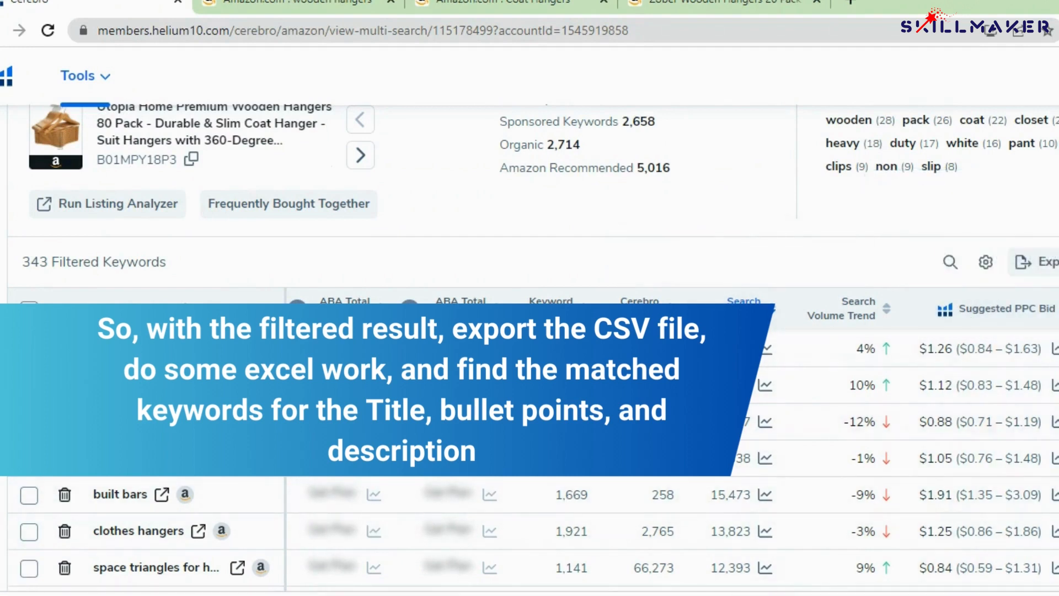
# Open the exported US_AMAZON_cerebro_B01MPY18P3_2023-04-06 file from the Downloads folder in Excel and dismiss the Office activation notice
pyautogui.press('super+e')
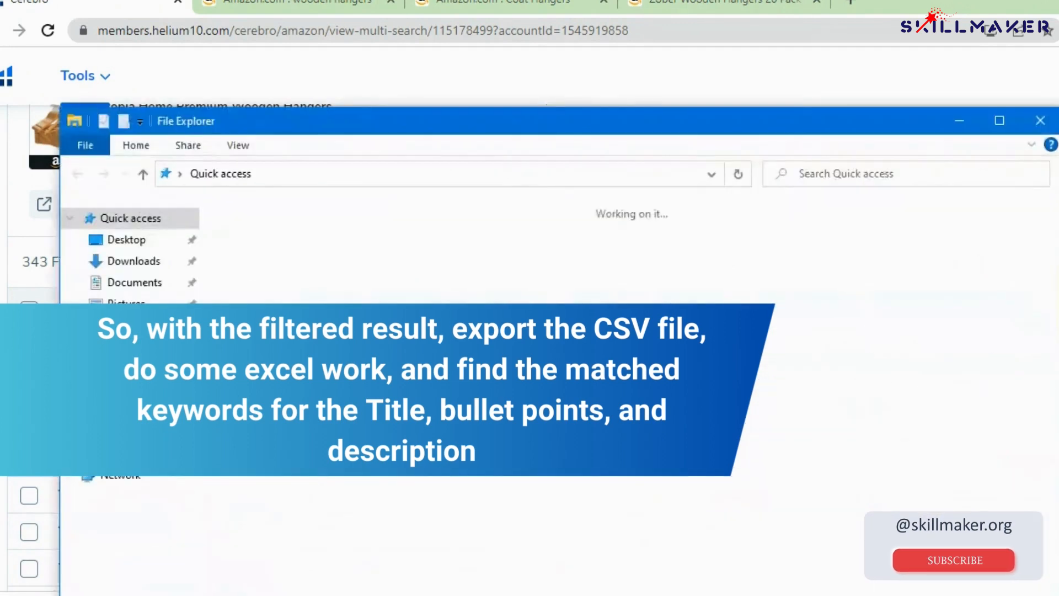
pyautogui.doubleClick(367, 128)
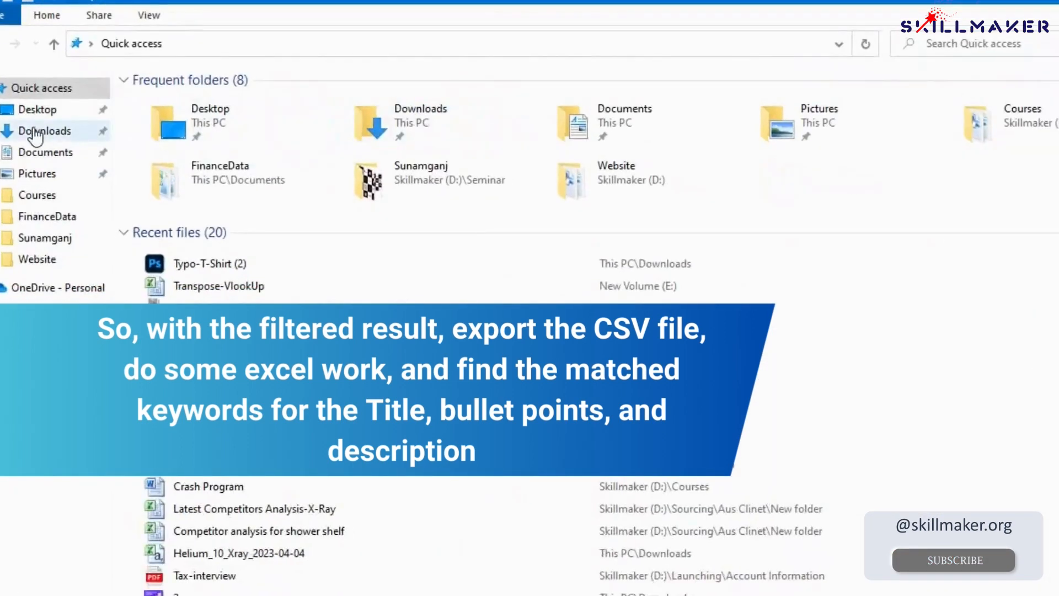
pyautogui.click(36, 131)
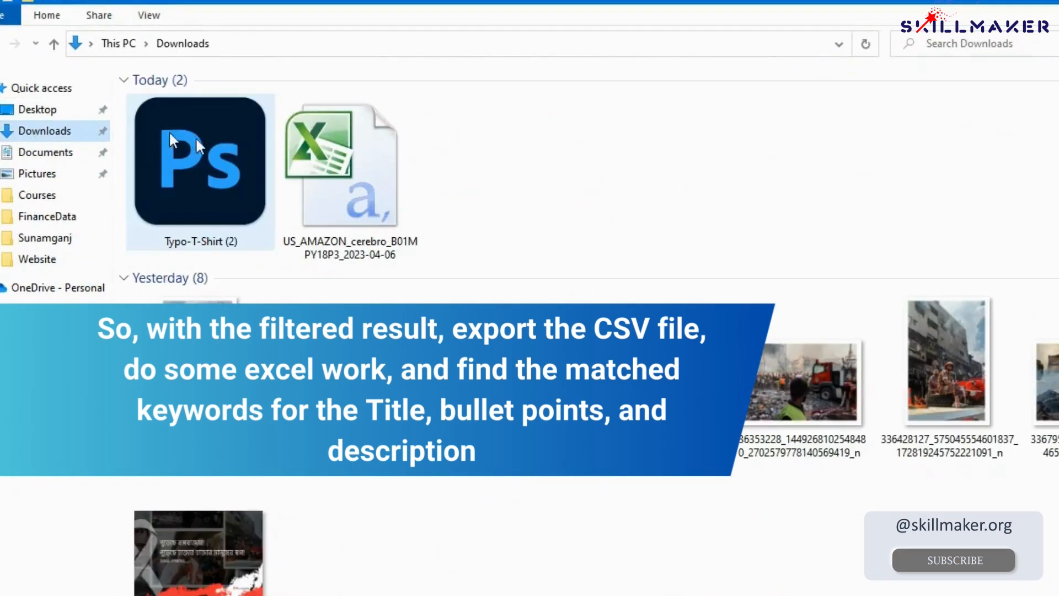
pyautogui.doubleClick(308, 170)
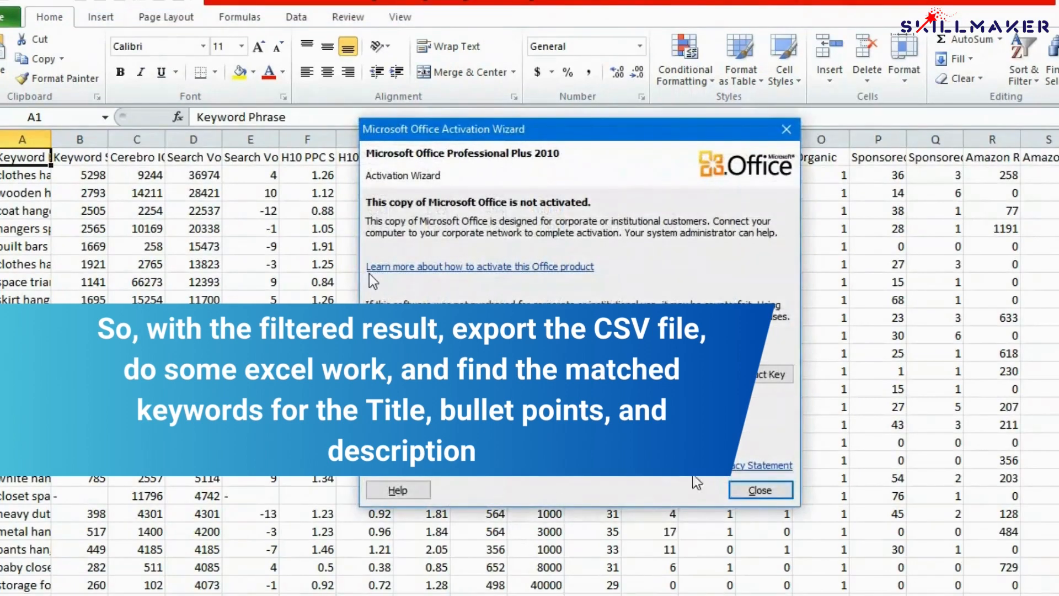
pyautogui.click(761, 490)
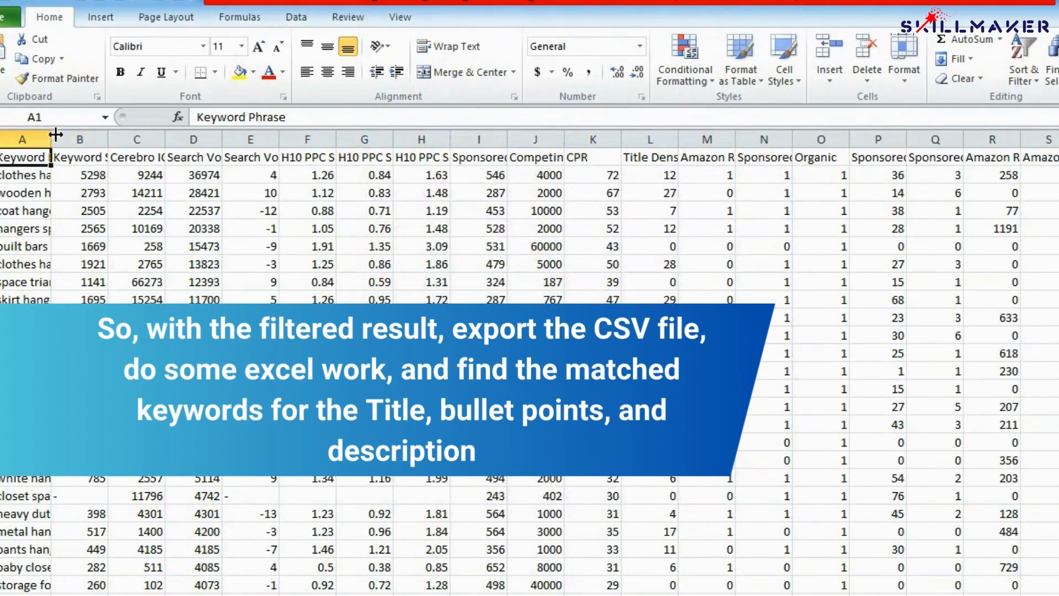
# Widen the Keyword Phrase column and insert an empty column between it and the keyword sales column
pyautogui.moveTo(52, 139); pyautogui.dragTo(132, 142)
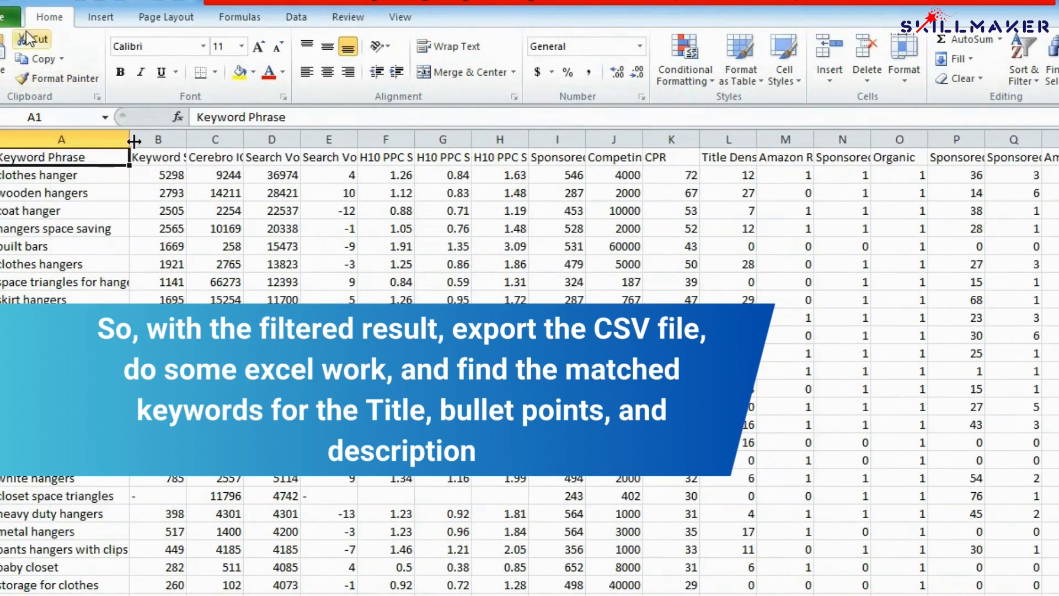
pyautogui.click(145, 135)
pyautogui.rightClick(146, 136)
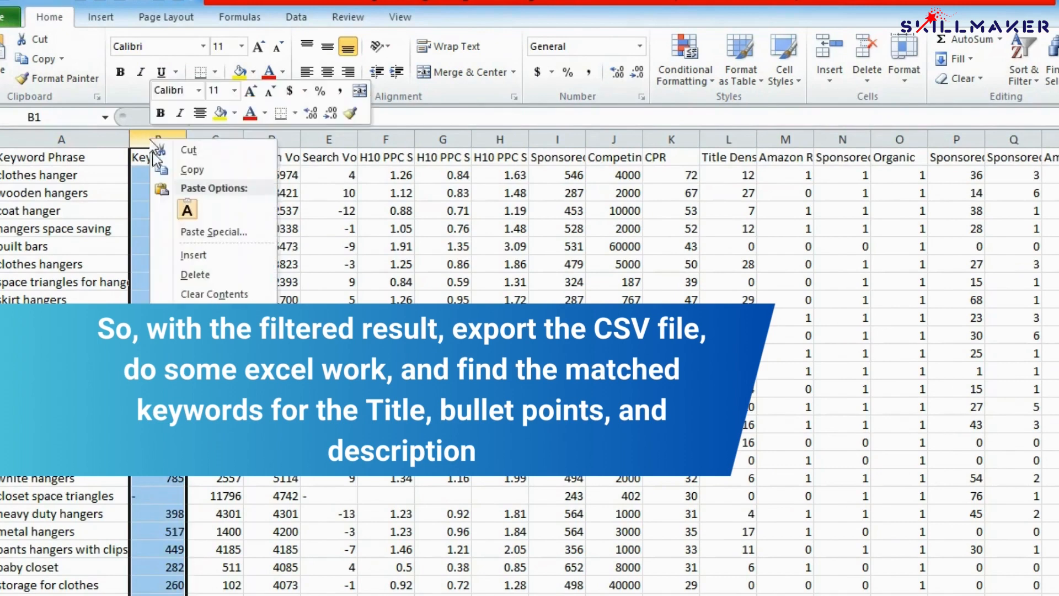
pyautogui.click(188, 261)
# Enter the header "Relevancy Score" in cell B1 and fit column B's width to it
pyautogui.click(162, 160)
pyautogui.write('R')
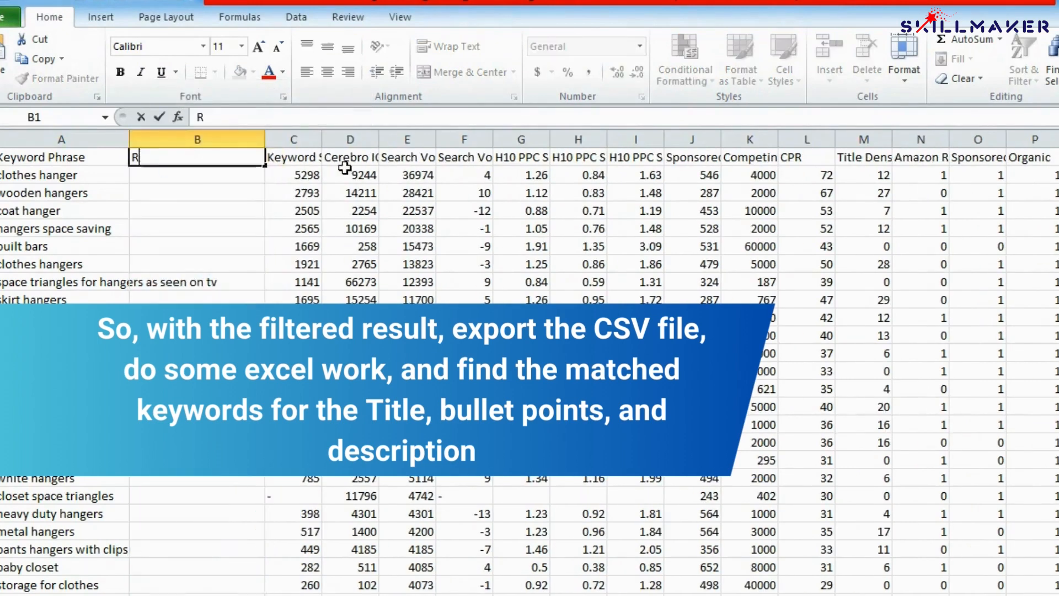
pyautogui.write('elevan')
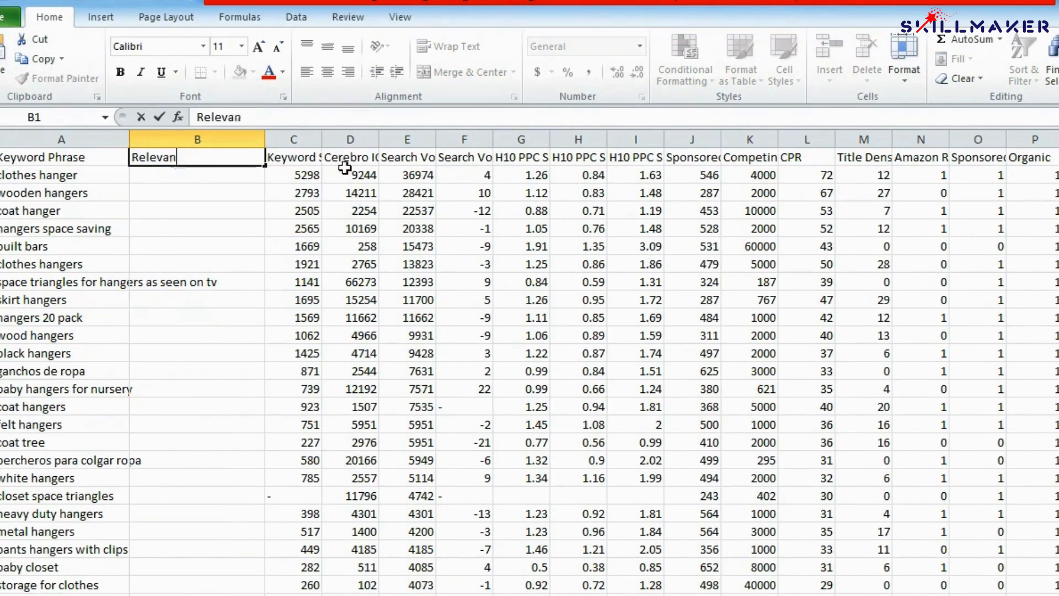
pyautogui.write('cy Scor')
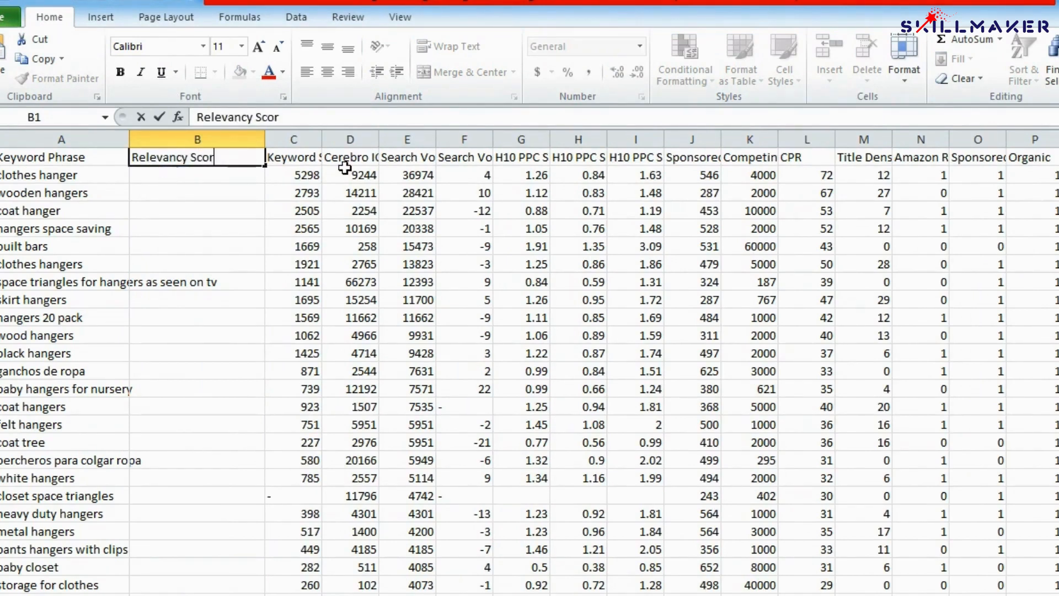
pyautogui.write('e')
pyautogui.hotkey('ctrl', 'Return')
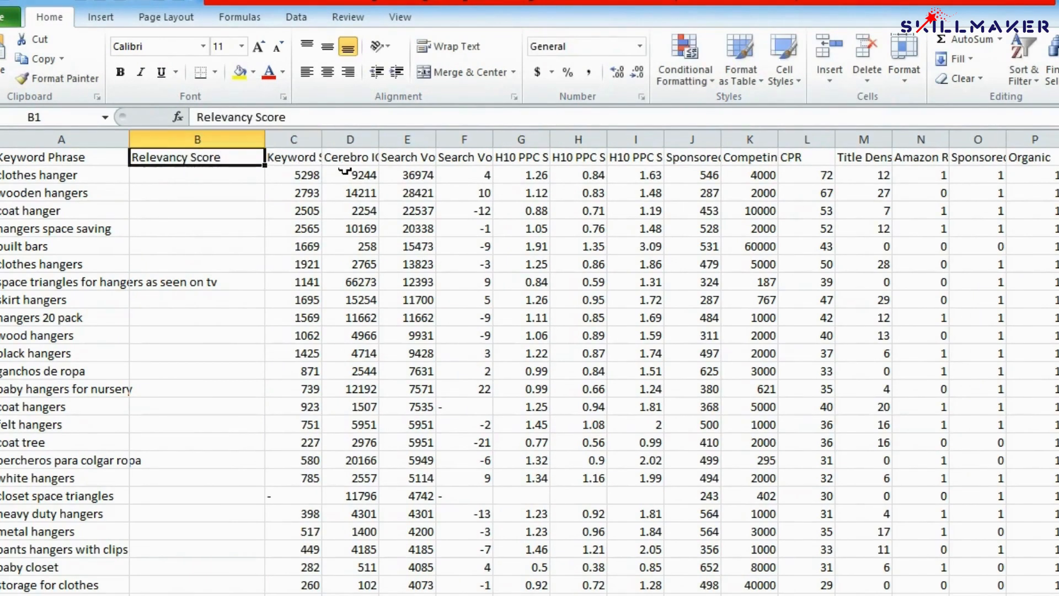
pyautogui.doubleClick(264, 138)
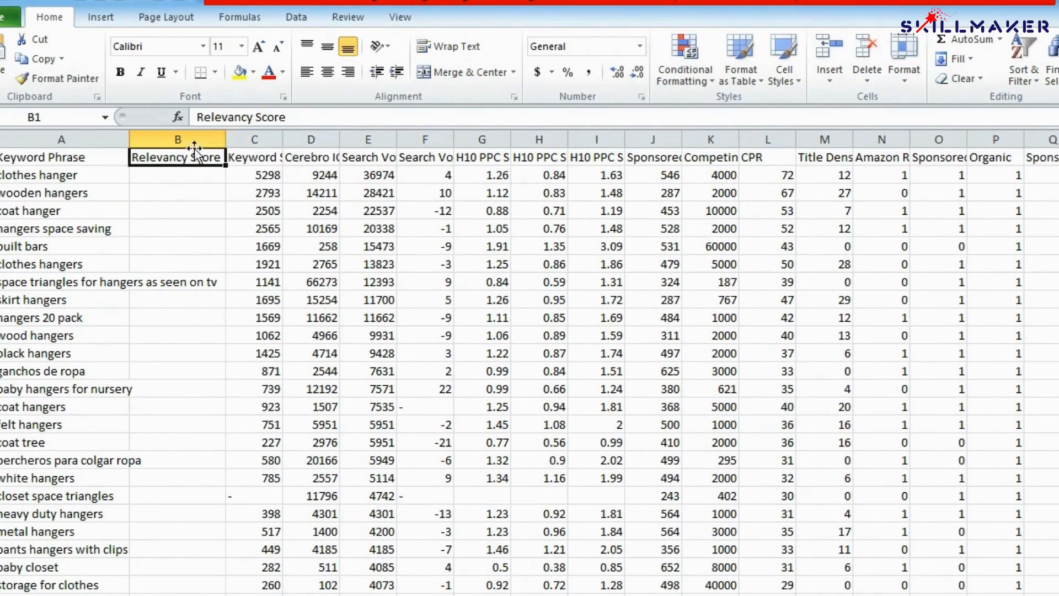
# Look through the column headers in row 1 as far as Position (Rank) in cell U1
pyautogui.press('Right')
pyautogui.press('Right')
pyautogui.press('Right')
pyautogui.press('Right')
pyautogui.press('Right')
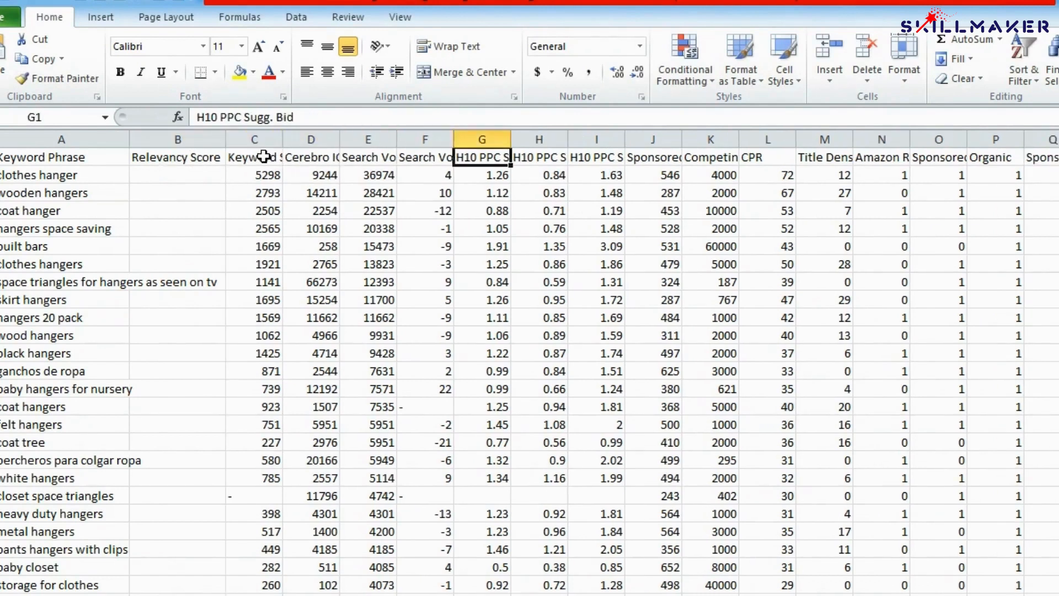
pyautogui.press('Right')
pyautogui.press('Right')
pyautogui.press('Right')
pyautogui.press('Right')
pyautogui.press('Right')
pyautogui.press('Right')
pyautogui.press('Right')
pyautogui.press('Right')
pyautogui.press('Right')
pyautogui.press('Right')
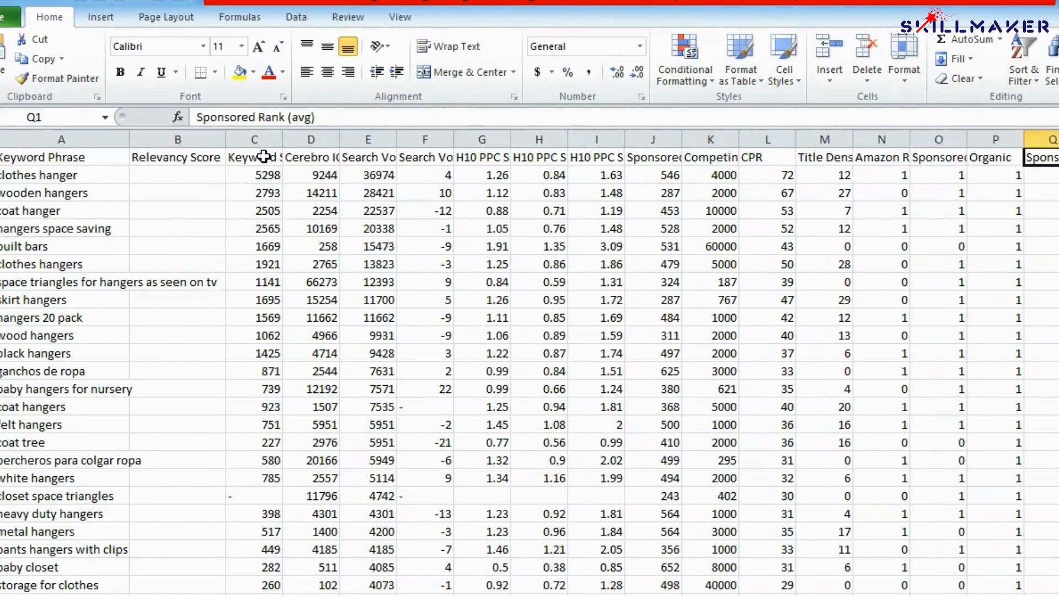
pyautogui.press('Right')
pyautogui.press('Right')
pyautogui.press('Right')
pyautogui.press('Right')
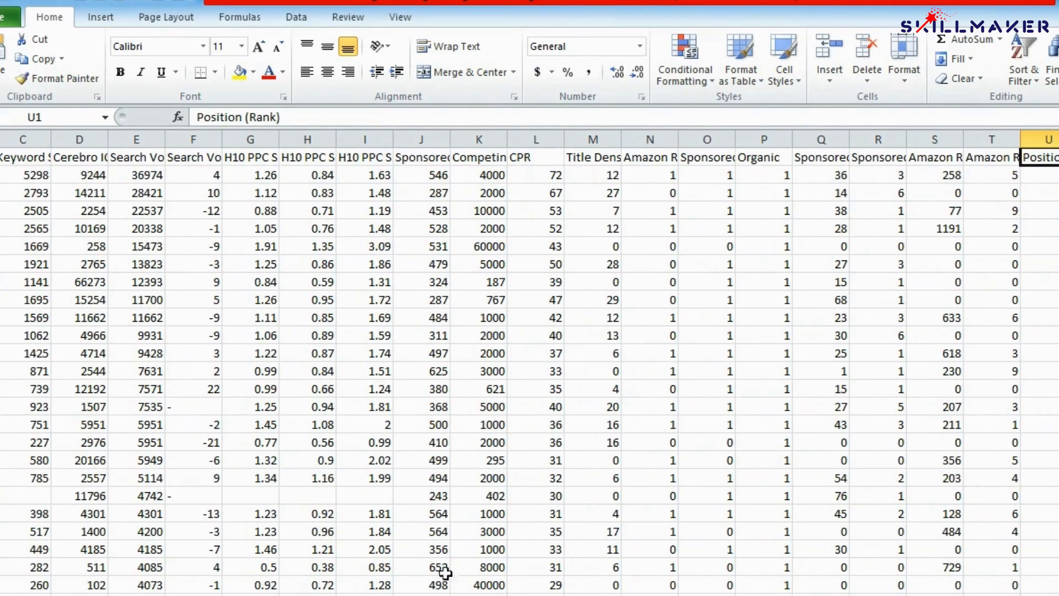
# Switch to the browser, check the ASIN list in Cerebro and copy ASIN B01MPY18P3 from the Xray results for wooden hangers
pyautogui.moveTo(580, 595)
pyautogui.click(528, 595)
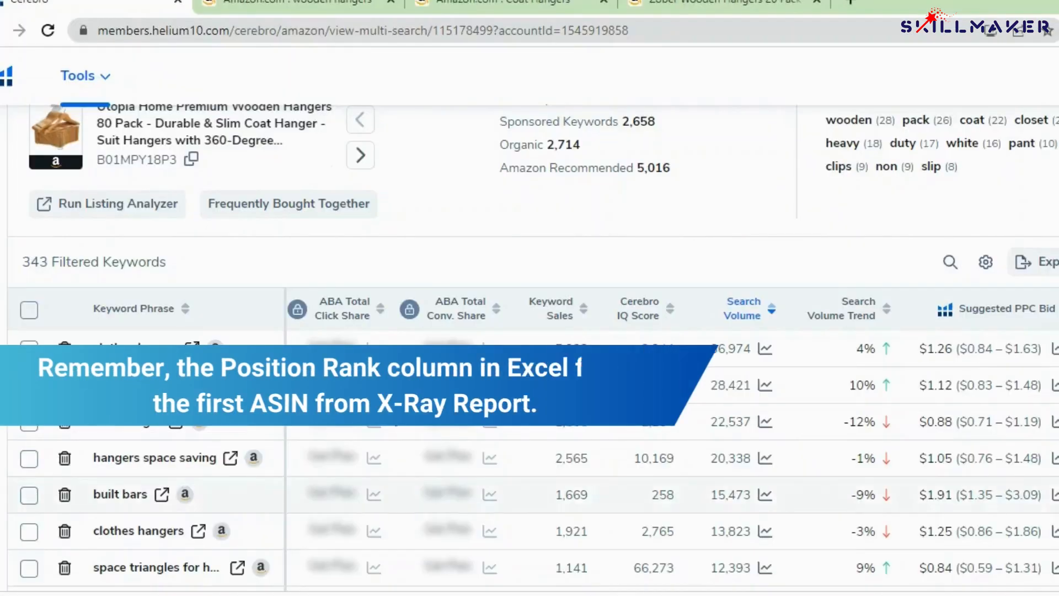
pyautogui.scroll(10, 305, 220)
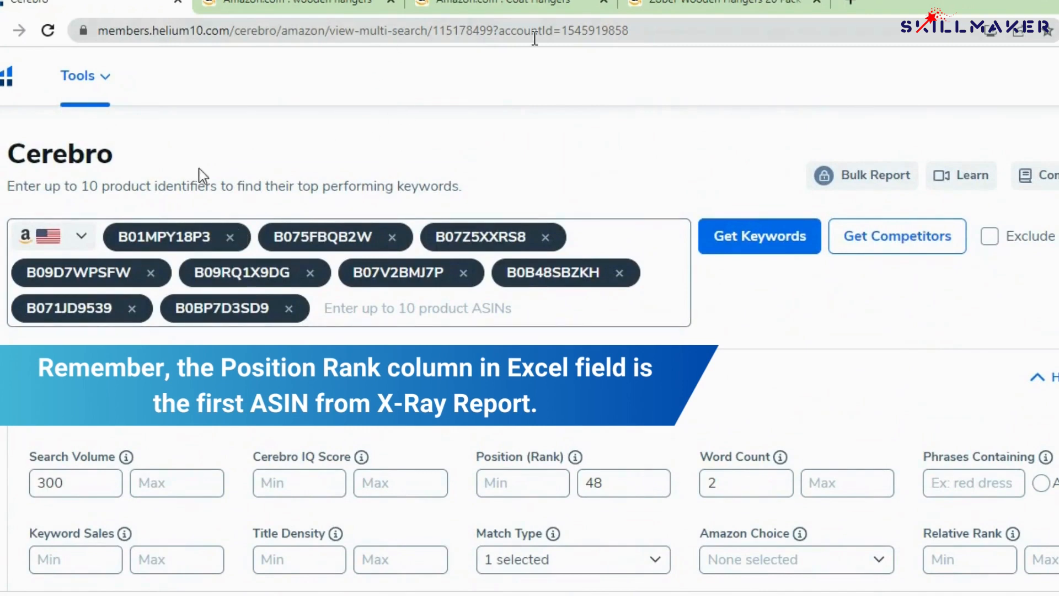
pyautogui.click(297, 5)
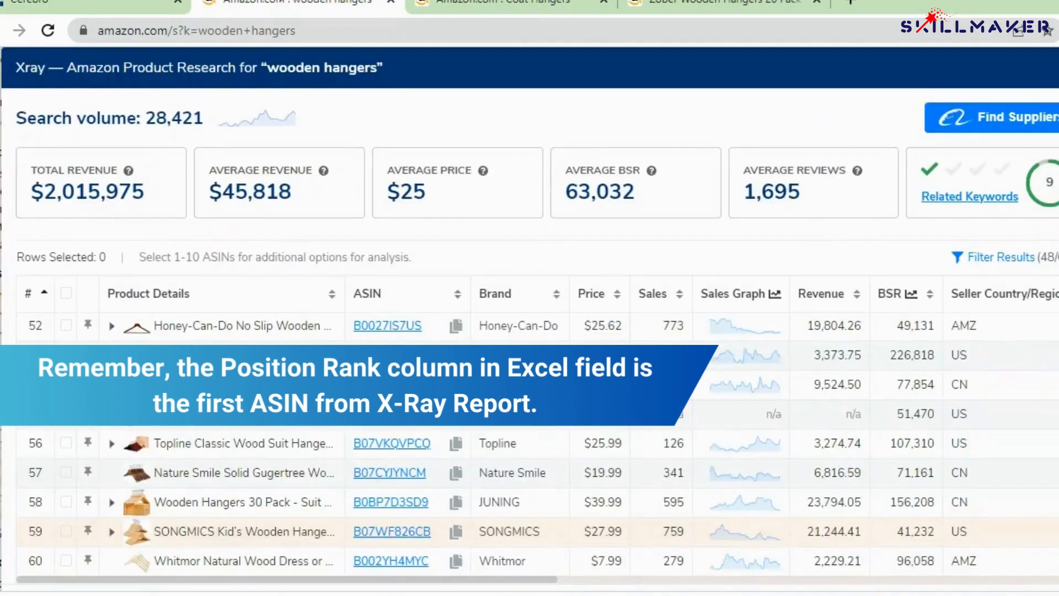
pyautogui.scroll(20, 239, 343)
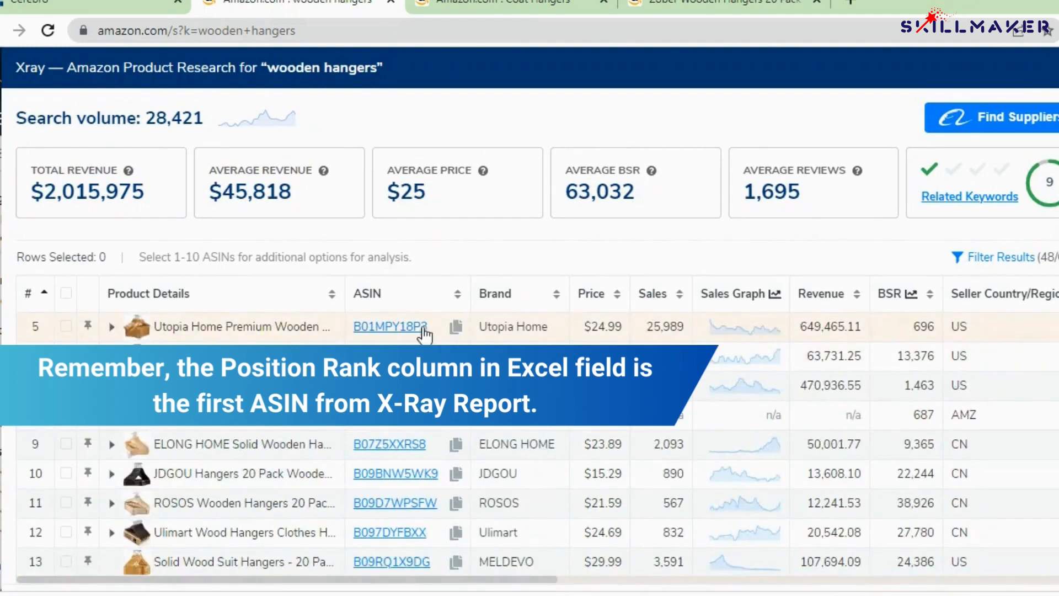
pyautogui.moveTo(417, 338)
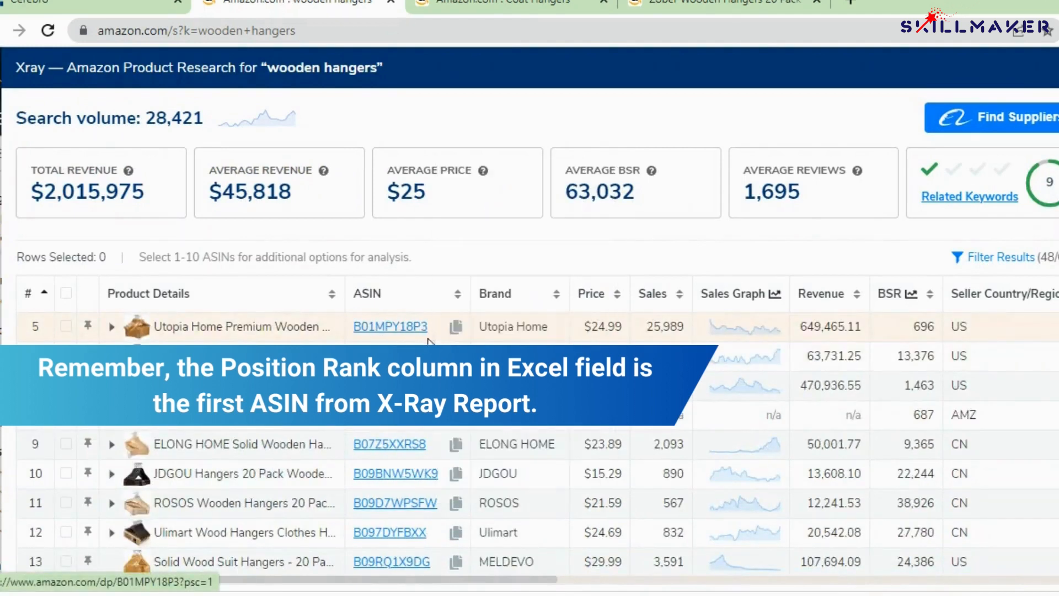
pyautogui.click(455, 330)
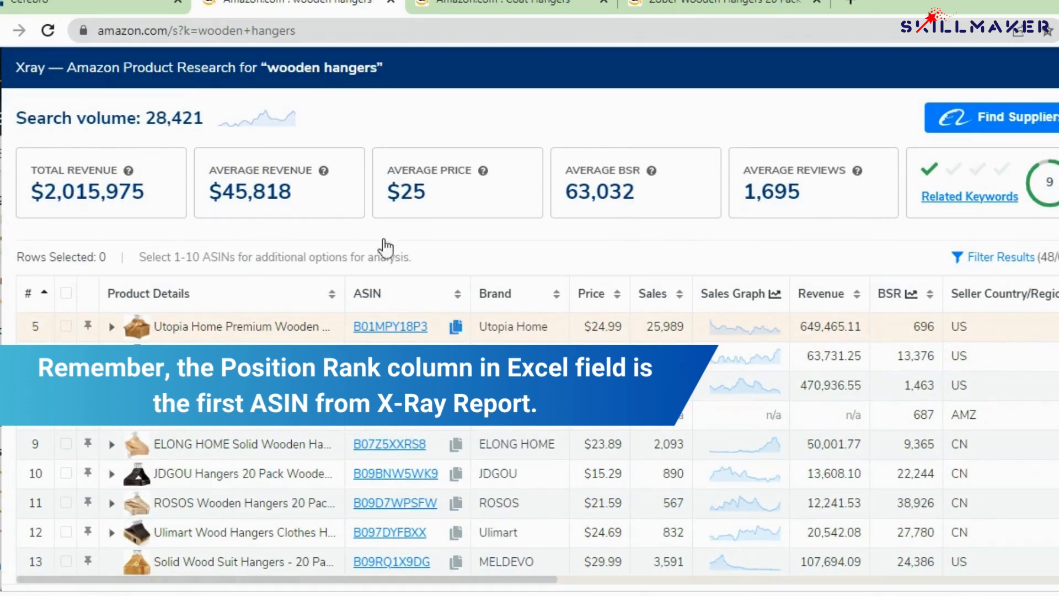
# Return to the Excel sheet and replace the Position (Rank) header in U1 with the copied ASIN B01MPY18P3
pyautogui.click(123, 4)
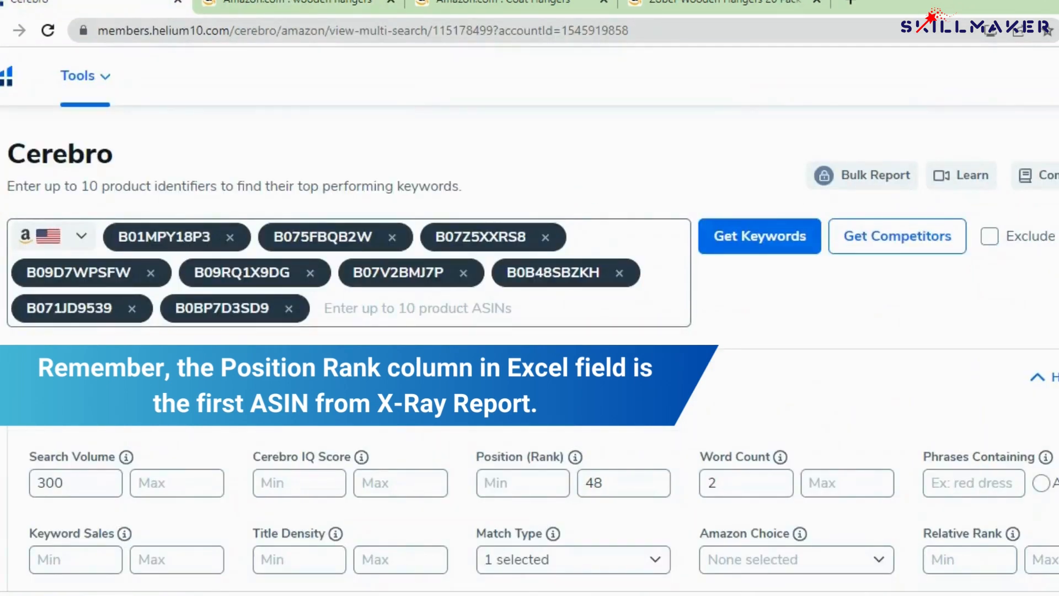
pyautogui.click(513, 529)
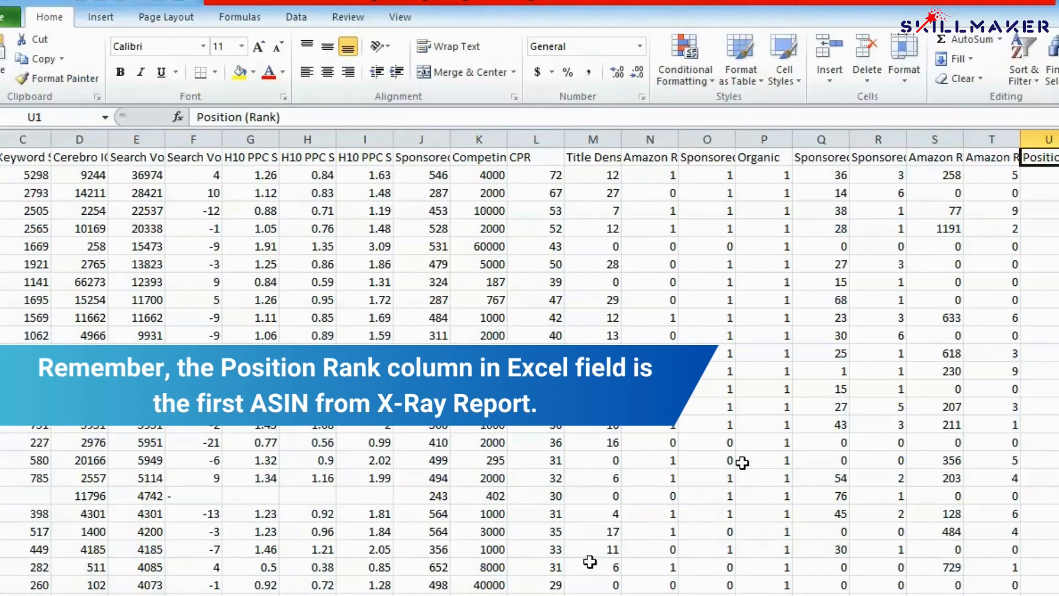
pyautogui.hotkey('ctrl', 'a')
pyautogui.hotkey('ctrl', 'v')
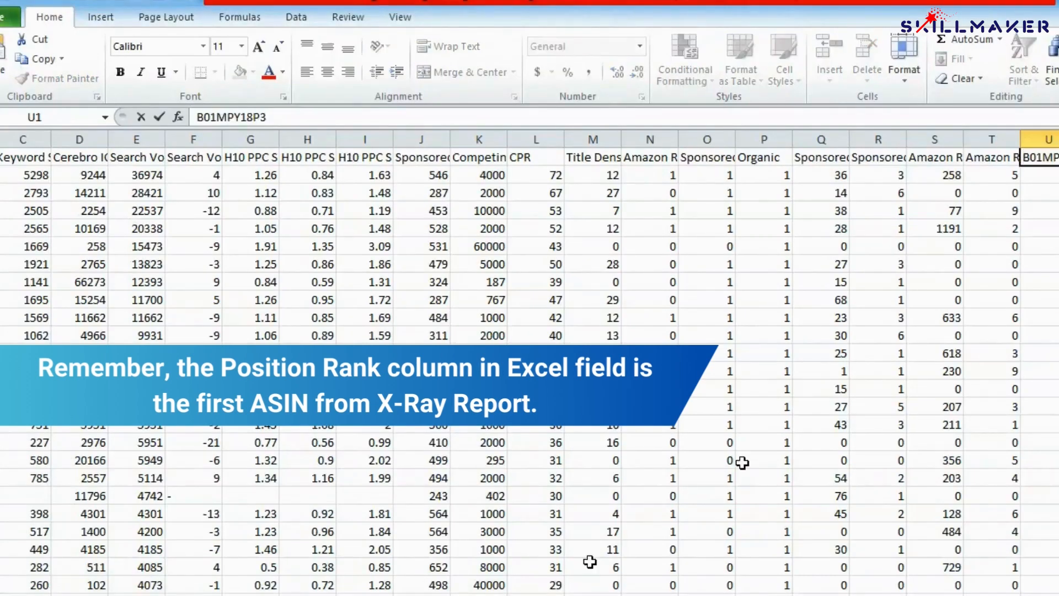
pyautogui.hotkey('ctrl', 'Return')
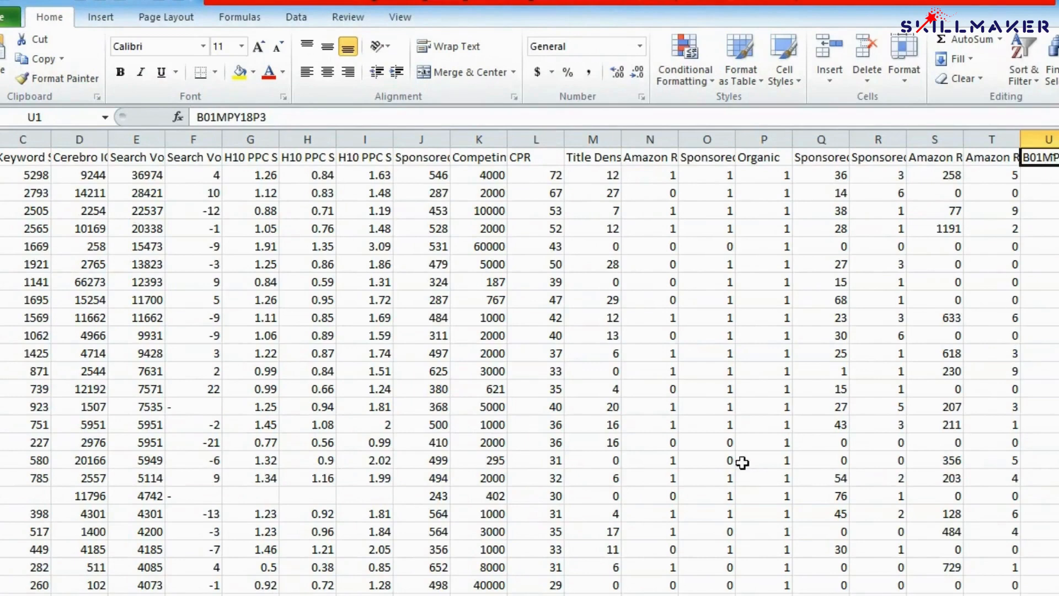
# Move the B01MPY18P3 column so it sits directly before the B075FBQB2W column
pyautogui.rightClick(1048, 140)
pyautogui.click(1056, 168)
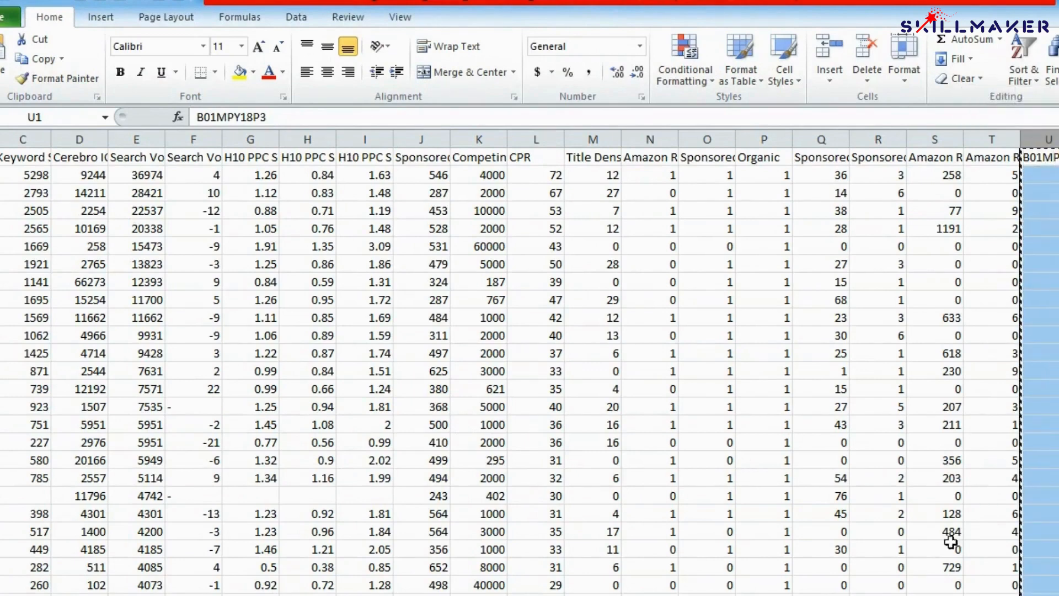
pyautogui.hscroll(5, 770, 163)
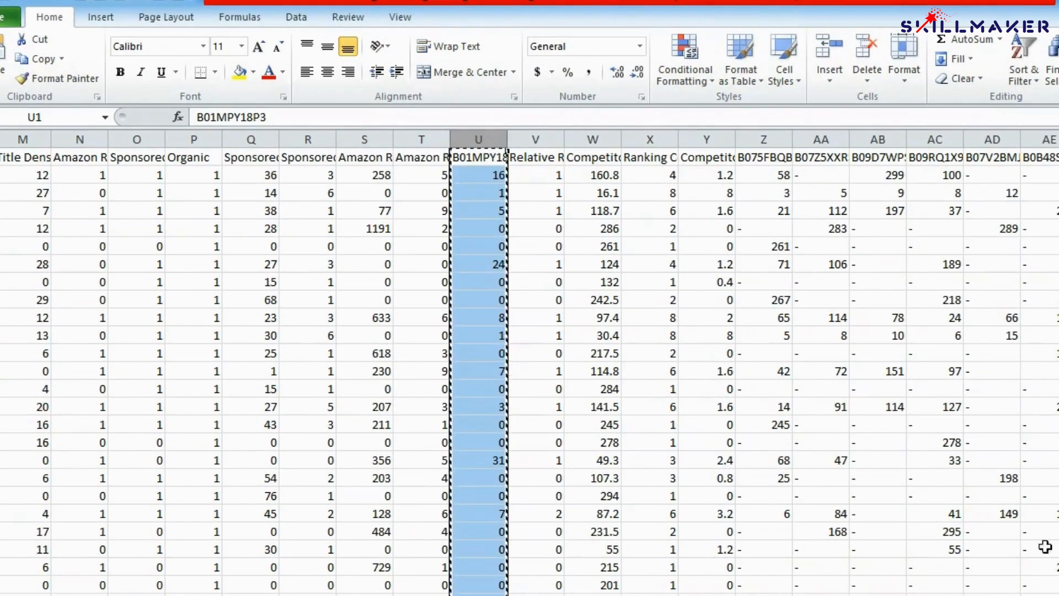
pyautogui.click(766, 139)
pyautogui.rightClick(771, 142)
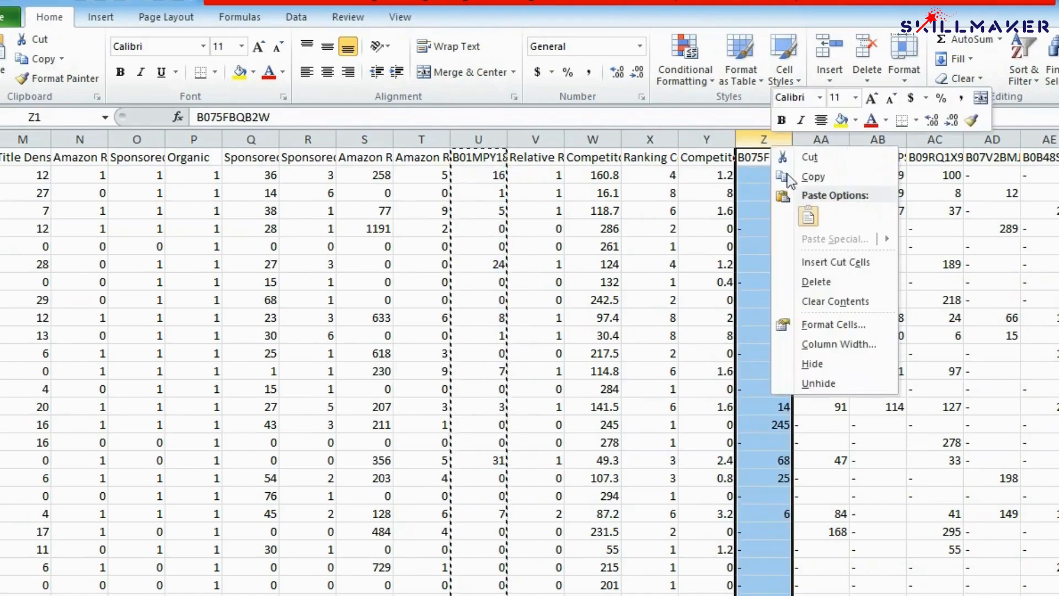
pyautogui.click(816, 259)
# Select the ASIN headers from Y1 onward to check how many competitor columns there are
pyautogui.click(719, 161)
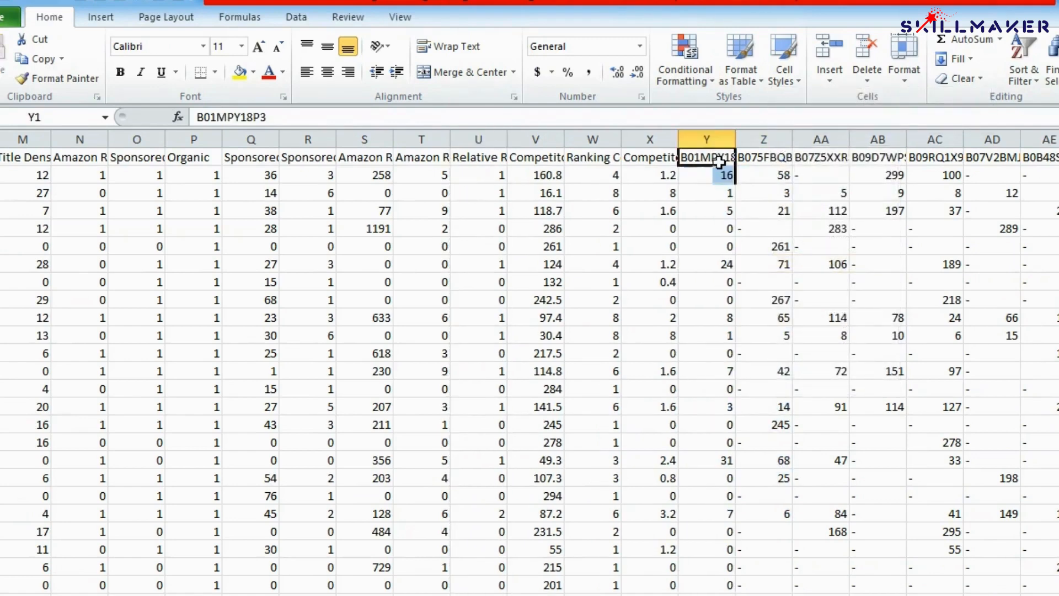
pyautogui.hotkey('shift', 'Right')
pyautogui.hotkey('shift', 'Right')
pyautogui.hotkey('shift', 'Right')
pyautogui.hotkey('shift', 'Right')
pyautogui.hotkey('shift', 'Right')
pyautogui.hotkey('shift', 'Right')
pyautogui.hotkey('shift', 'Right')
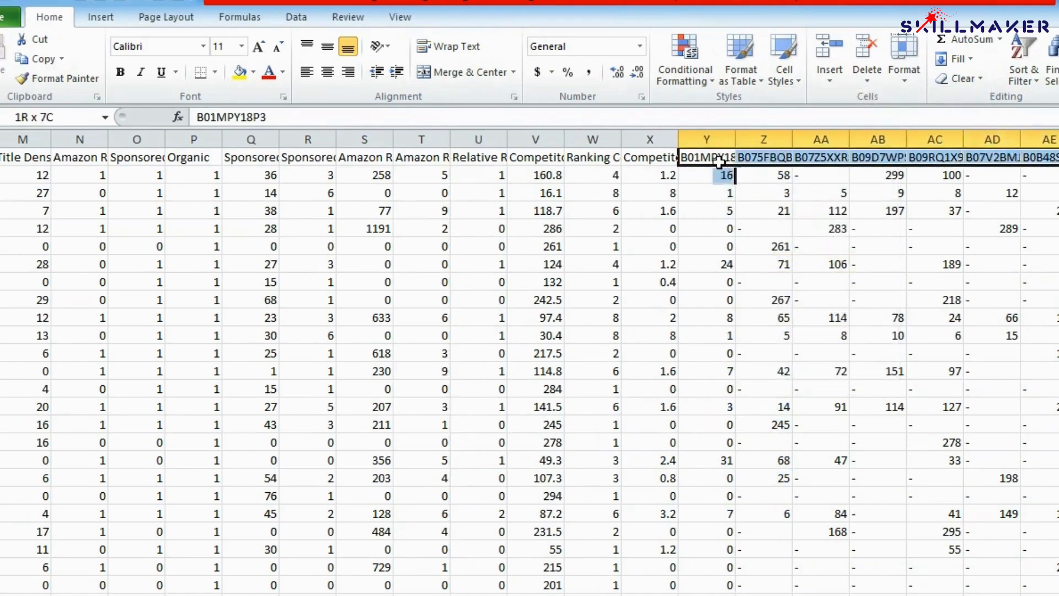
pyautogui.hotkey('shift', 'Right')
# Begin a COUNTIF formula in cell B2 under Relevancy Score
pyautogui.press('Left')
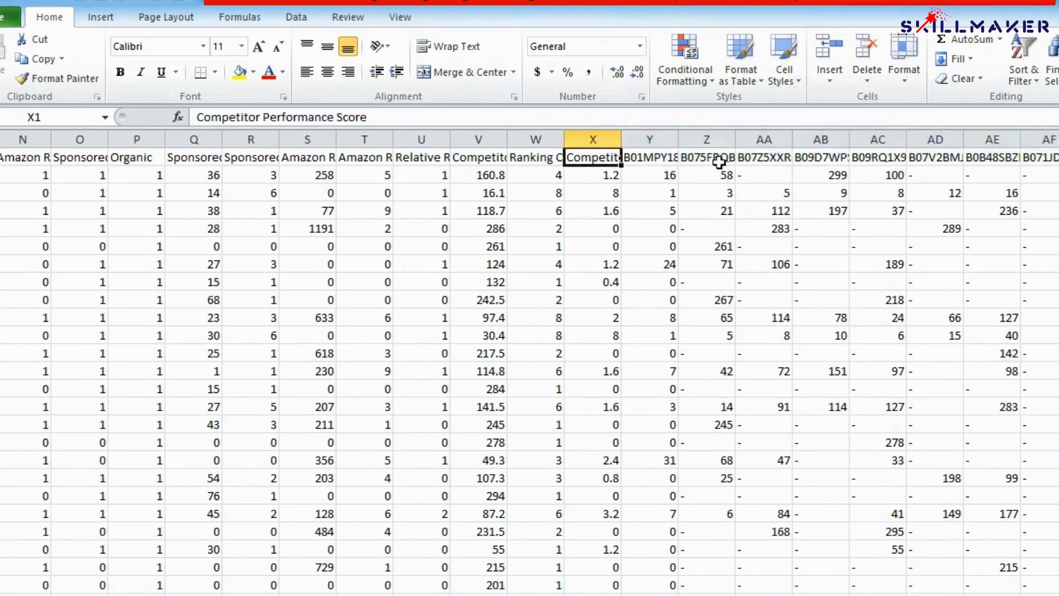
pyautogui.press('Left')
pyautogui.press('Left')
pyautogui.press('Left')
pyautogui.press('Left')
pyautogui.press('Left')
pyautogui.press('Left')
pyautogui.press('Left')
pyautogui.press('Left')
pyautogui.press('Left')
pyautogui.press('Left')
pyautogui.press('Left')
pyautogui.press('Left')
pyautogui.press('Left')
pyautogui.press('Left')
pyautogui.press('Left')
pyautogui.press('Left')
pyautogui.press('Left')
pyautogui.press('Left')
pyautogui.press('Home')
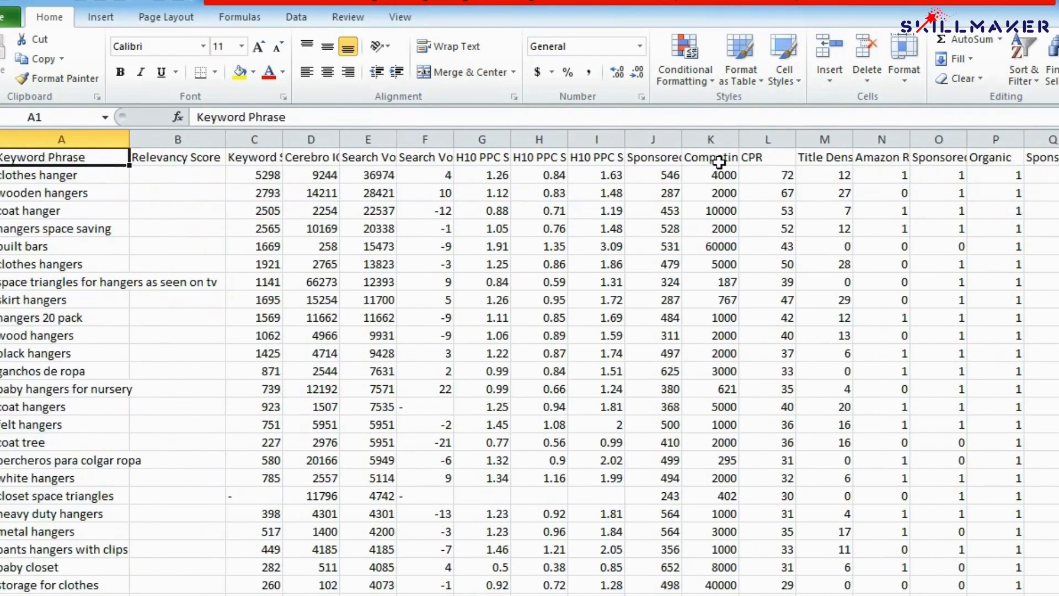
pyautogui.press('Right')
pyautogui.press('Down')
pyautogui.write('=')
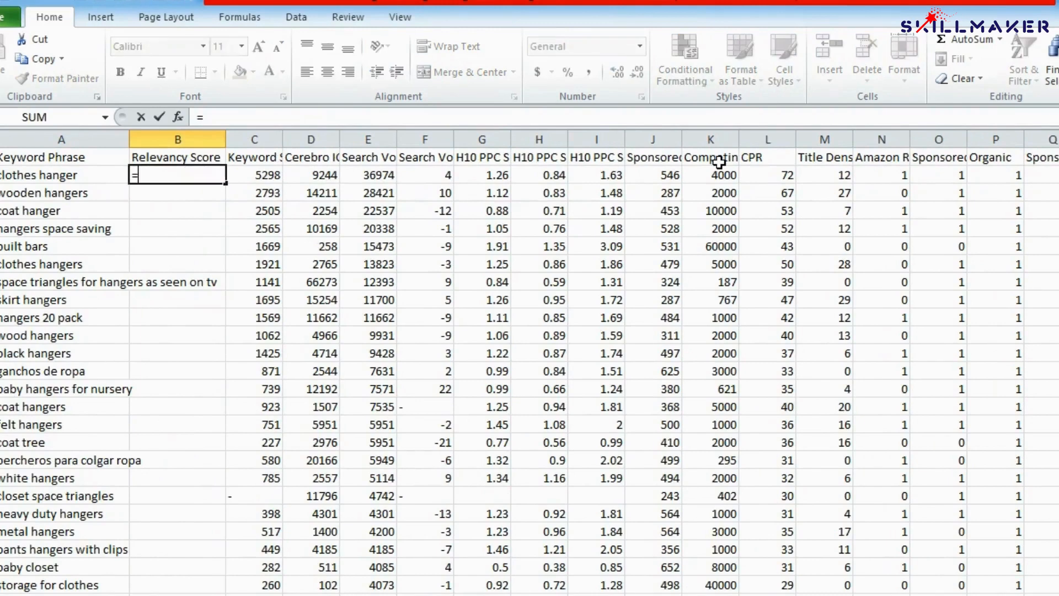
pyautogui.write('countif')
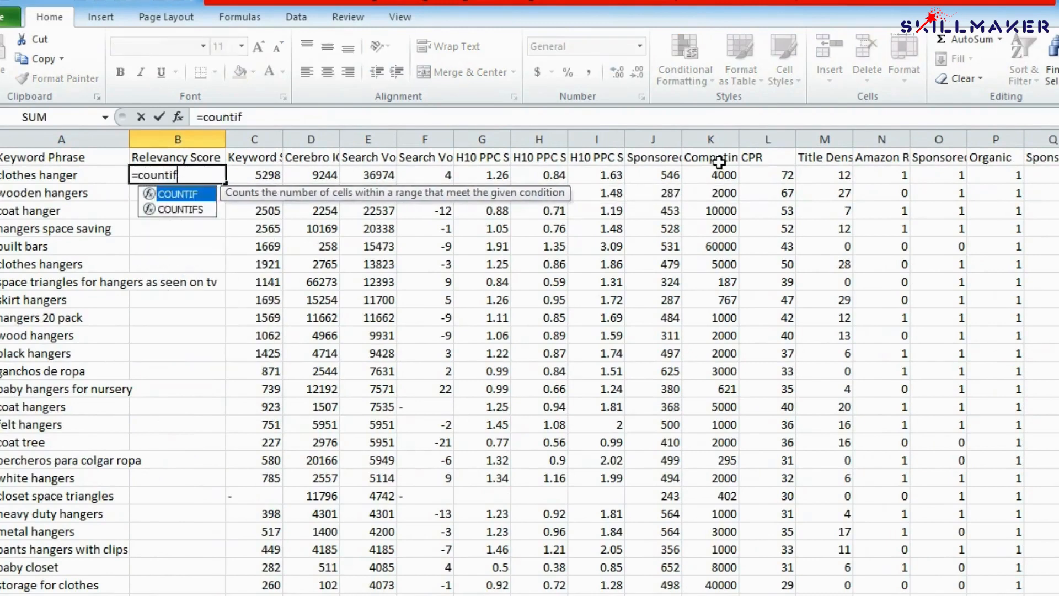
pyautogui.press('Tab')
# Set the COUNTIF range to the first keyword's ASIN rank cells, Y2:AG2
pyautogui.press('Right')
pyautogui.press('Right')
pyautogui.press('Right')
pyautogui.press('Right')
pyautogui.press('Right')
pyautogui.press('Right')
pyautogui.press('Right')
pyautogui.press('Right')
pyautogui.press('Right')
pyautogui.press('Right')
pyautogui.press('Right')
pyautogui.press('Right')
pyautogui.press('Right')
pyautogui.press('Right')
pyautogui.press('Right')
pyautogui.press('Right')
pyautogui.press('Right')
pyautogui.press('Right')
pyautogui.press('Right')
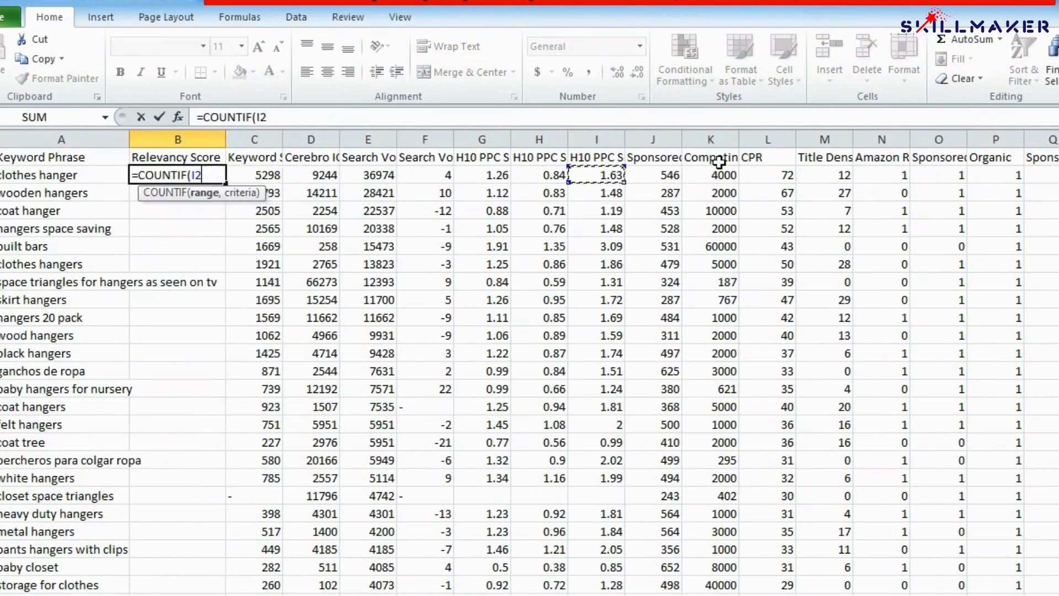
pyautogui.press('Right')
pyautogui.press('Right')
pyautogui.press('Right')
pyautogui.press('Right')
pyautogui.press('Right')
pyautogui.press('Right')
pyautogui.press('Right')
pyautogui.press('Right')
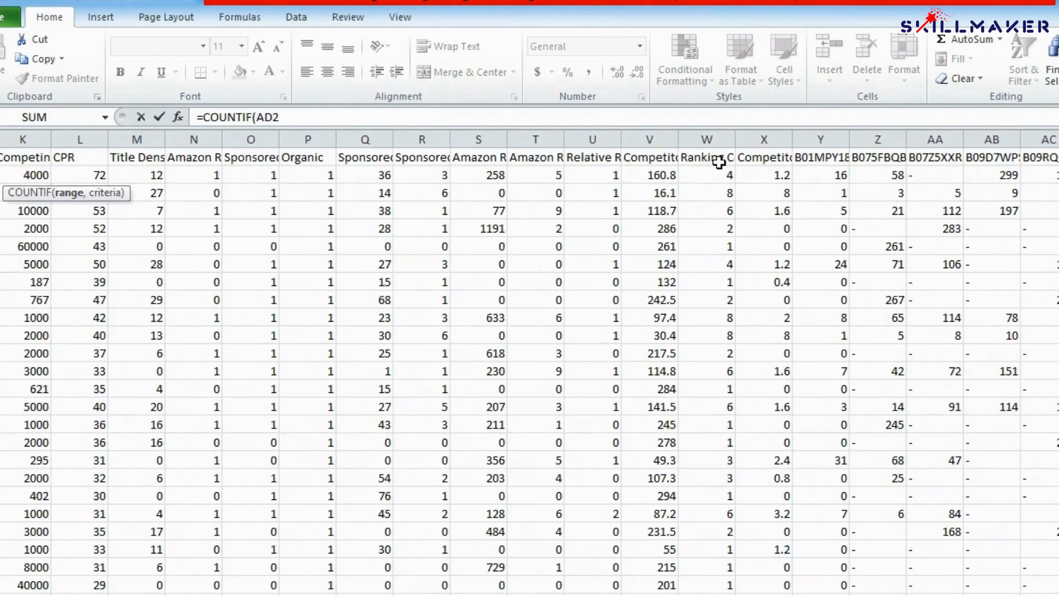
pyautogui.press('Left')
pyautogui.press('Left')
pyautogui.press('Left')
pyautogui.press('Left')
pyautogui.press('Up')
pyautogui.press('Down')
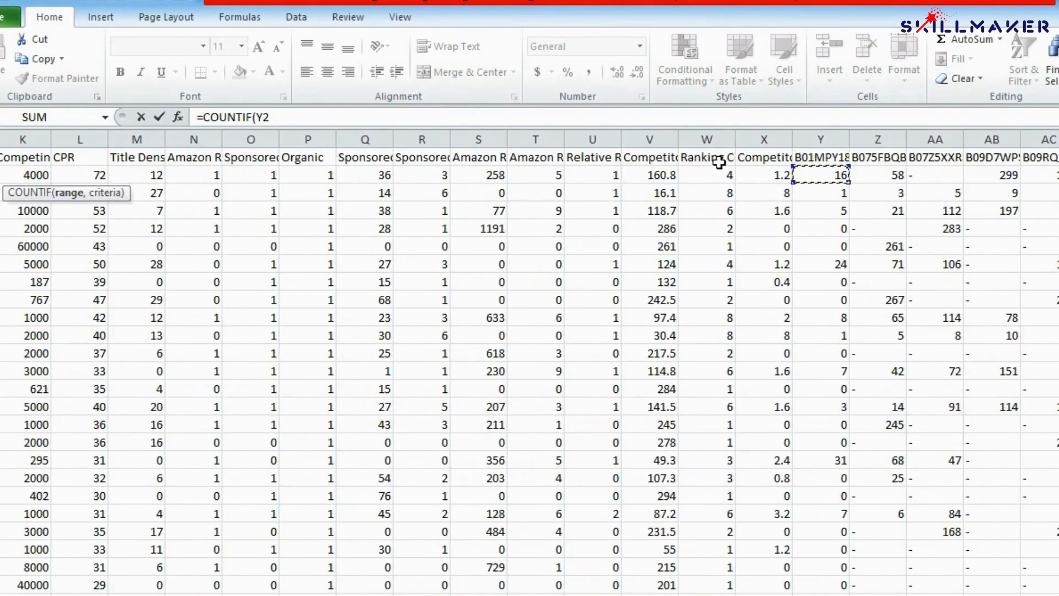
pyautogui.hotkey('ctrl', 'shift', 'Right')
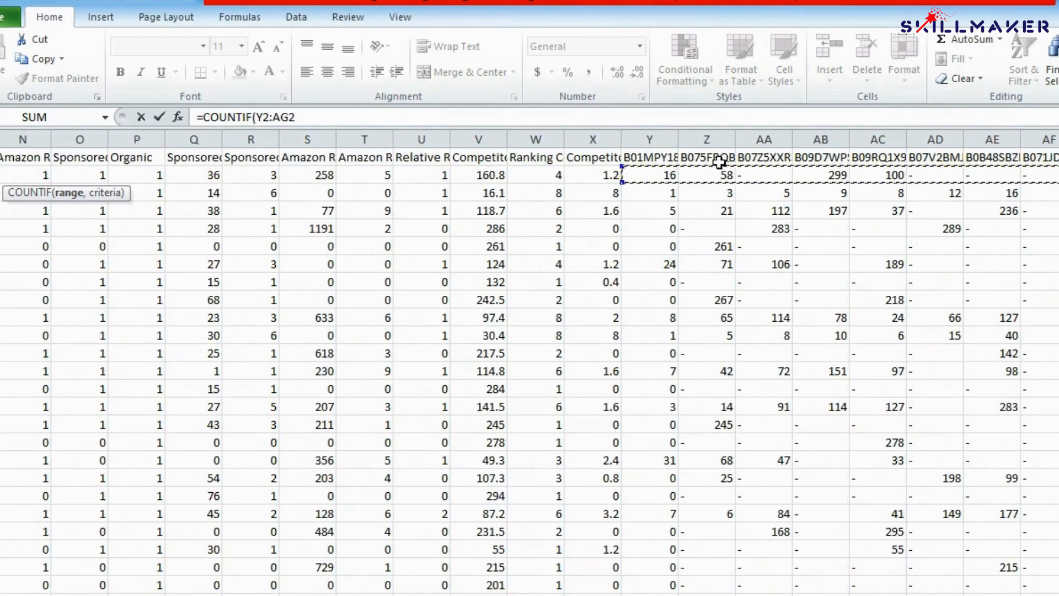
# Complete the formula with the criterion "<=48" so that B2 contains =COUNTIF(Y2:AG2,"<=48")
pyautogui.write(',')
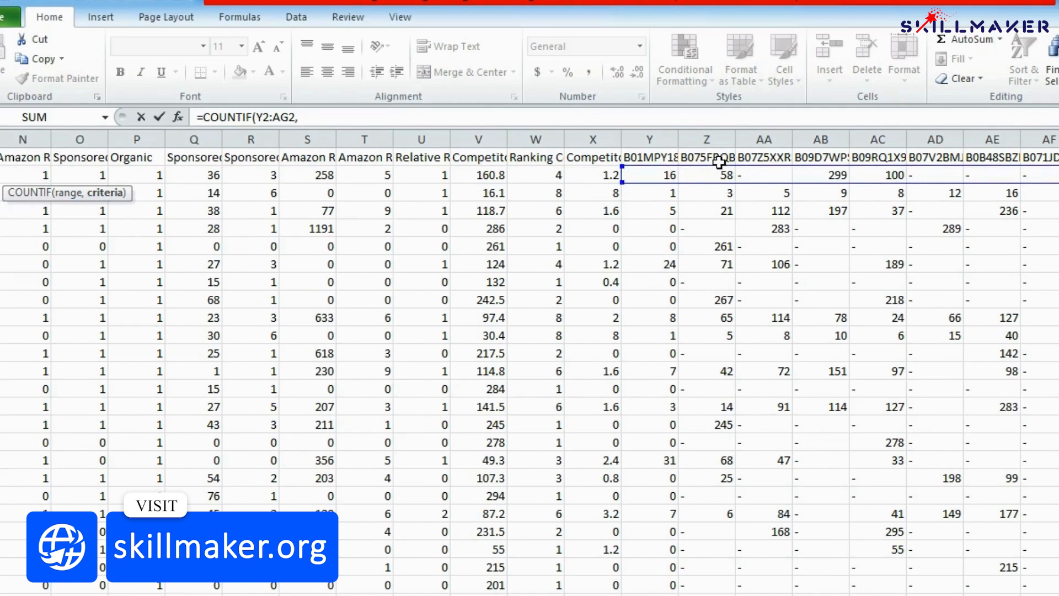
pyautogui.write('<')
pyautogui.press('BackSpace')
pyautogui.write('"<=')
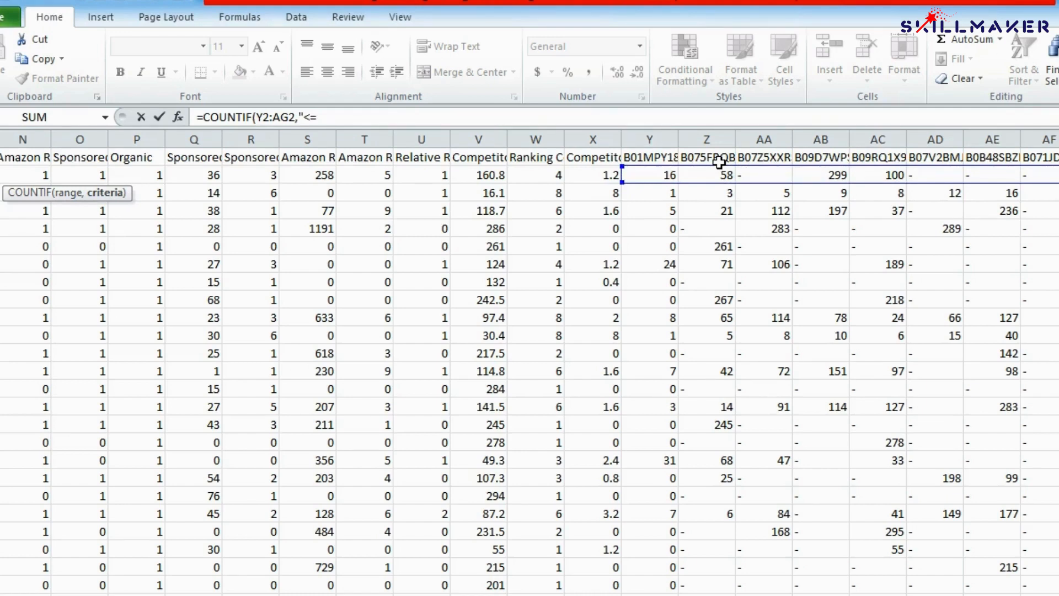
pyautogui.write('48")')
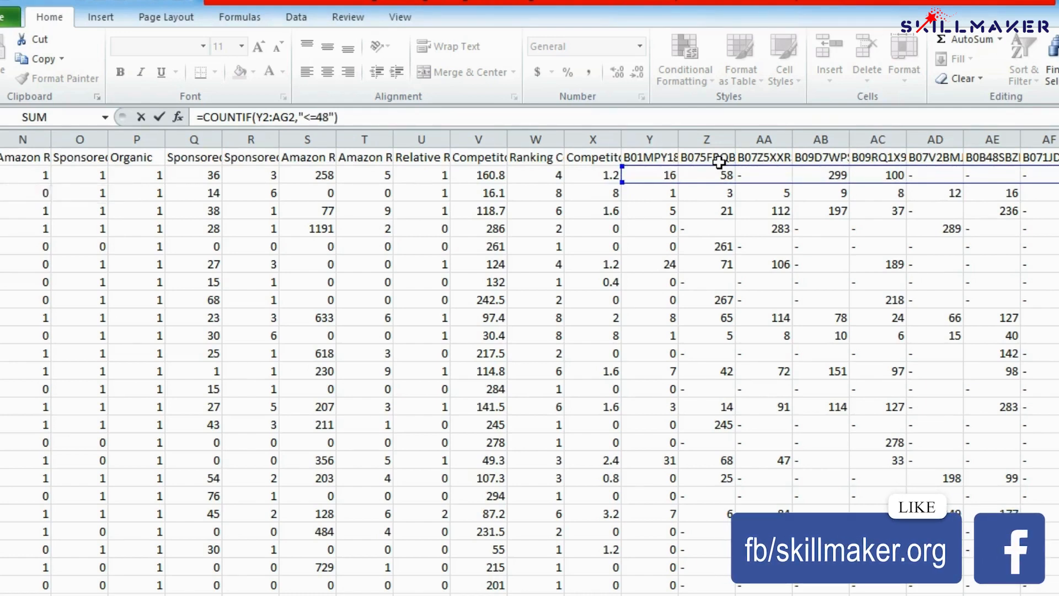
pyautogui.press('Return')
# Fill the COUNTIF formula from B2 down the Relevancy Score column for all keywords
pyautogui.press('Up')
pyautogui.press('Left')
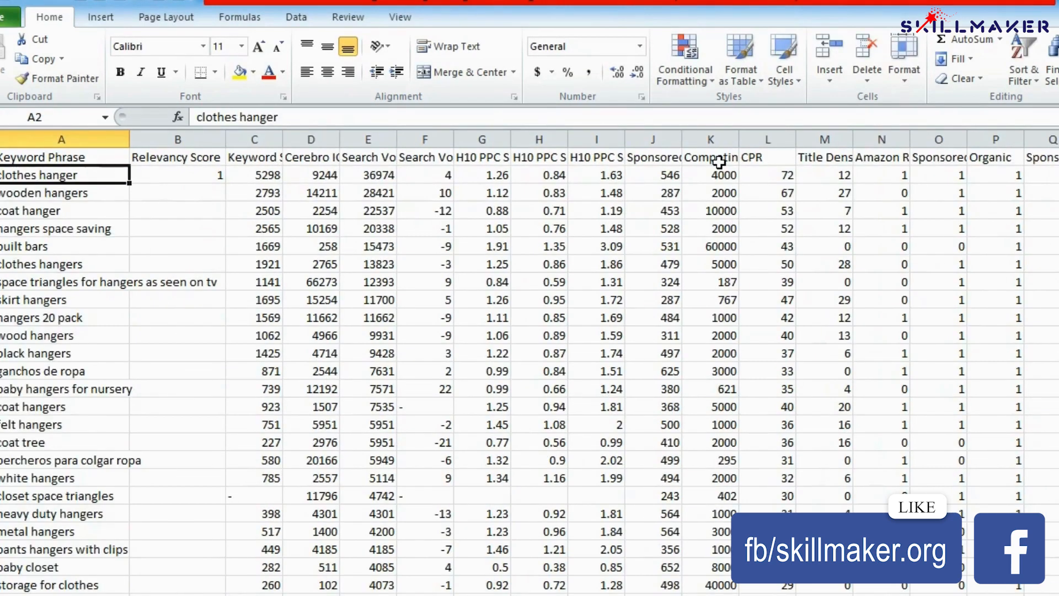
pyautogui.press('Up')
pyautogui.press('Down')
pyautogui.press('Right')
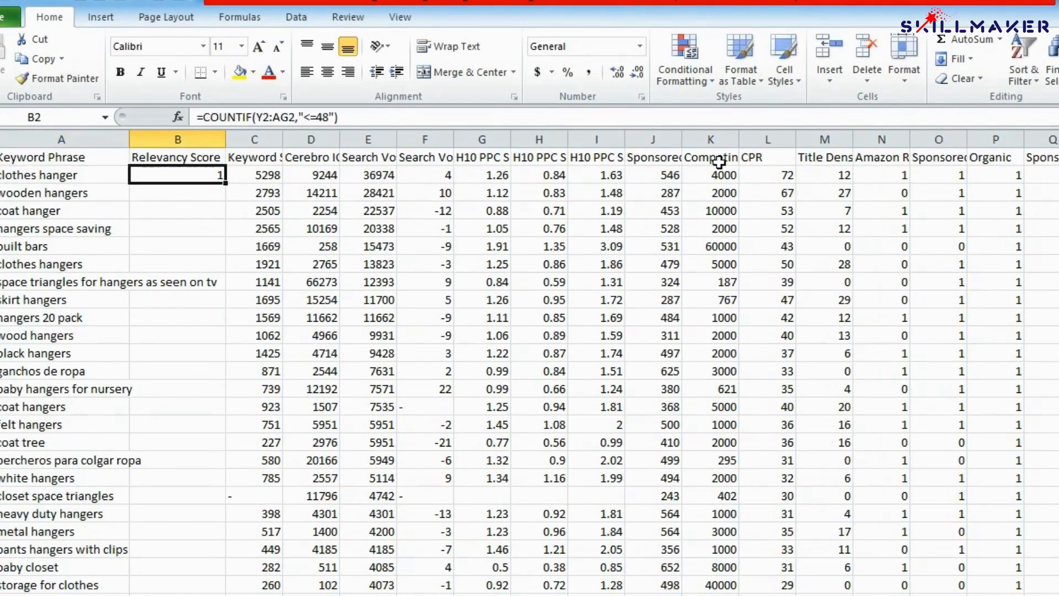
pyautogui.doubleClick(221, 182)
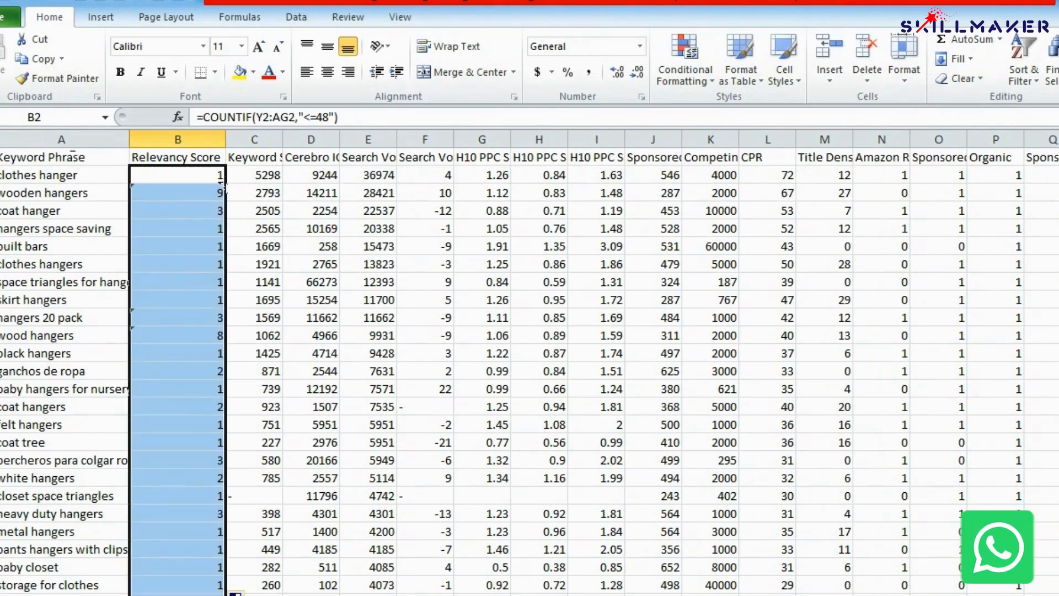
# Save the CSV file to the Desktop as an Excel Workbook, keeping the name US_AMAZON_cerebro_B01MPY18P3_2023-04-06
pyautogui.click(74, 158)
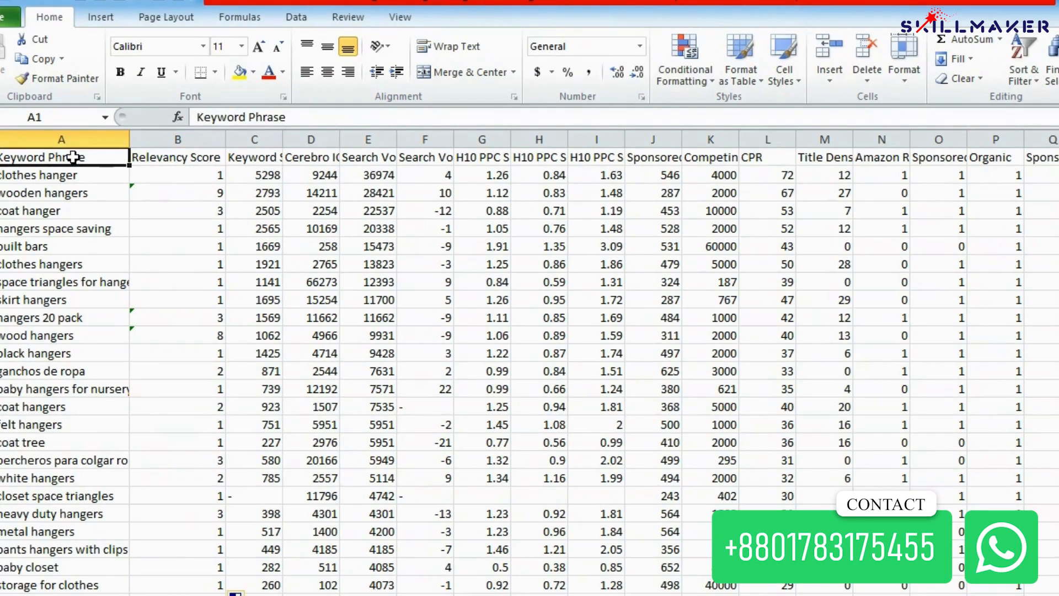
pyautogui.hotkey('ctrl', 'shift', 'Right')
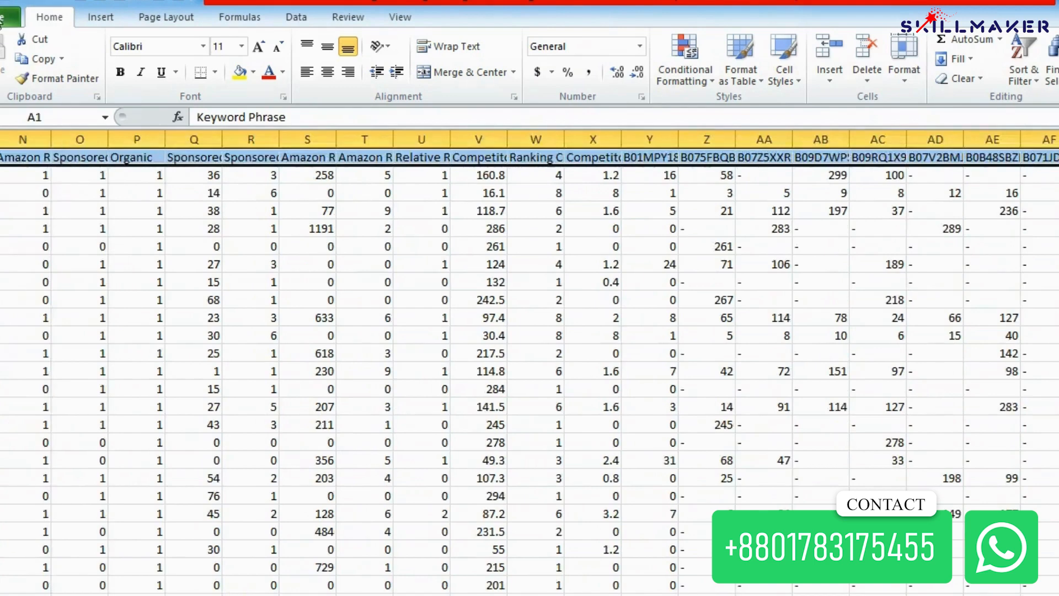
pyautogui.click(2, 20)
pyautogui.click(10, 67)
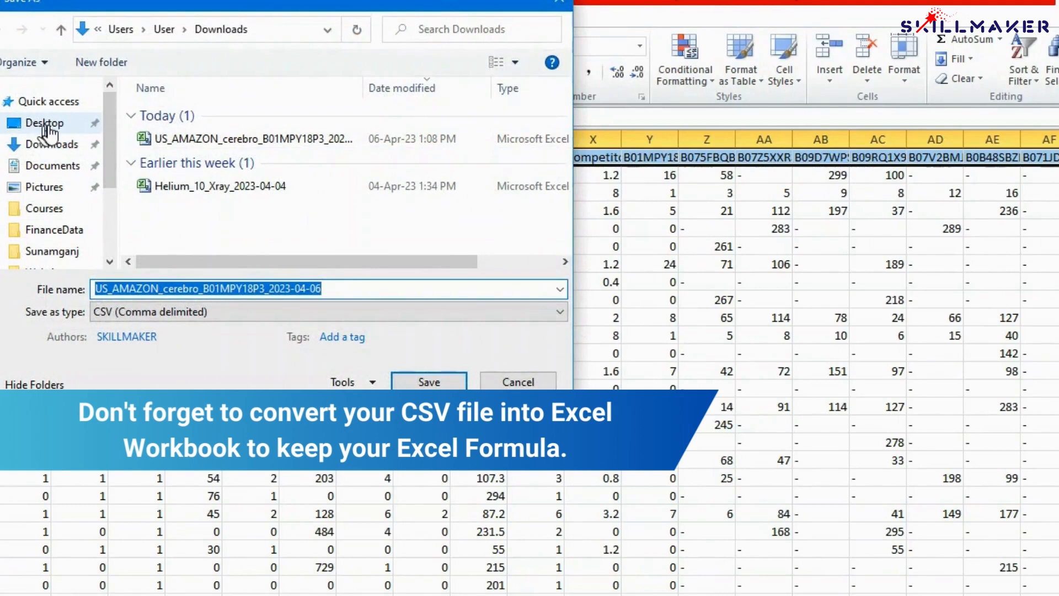
pyautogui.click(49, 132)
pyautogui.click(148, 312)
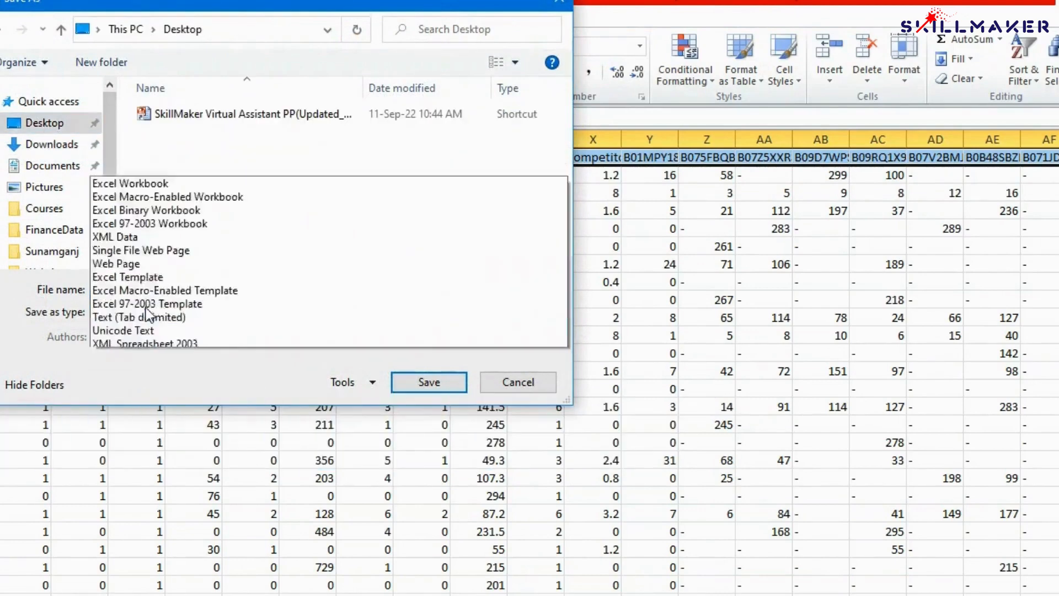
pyautogui.click(147, 2)
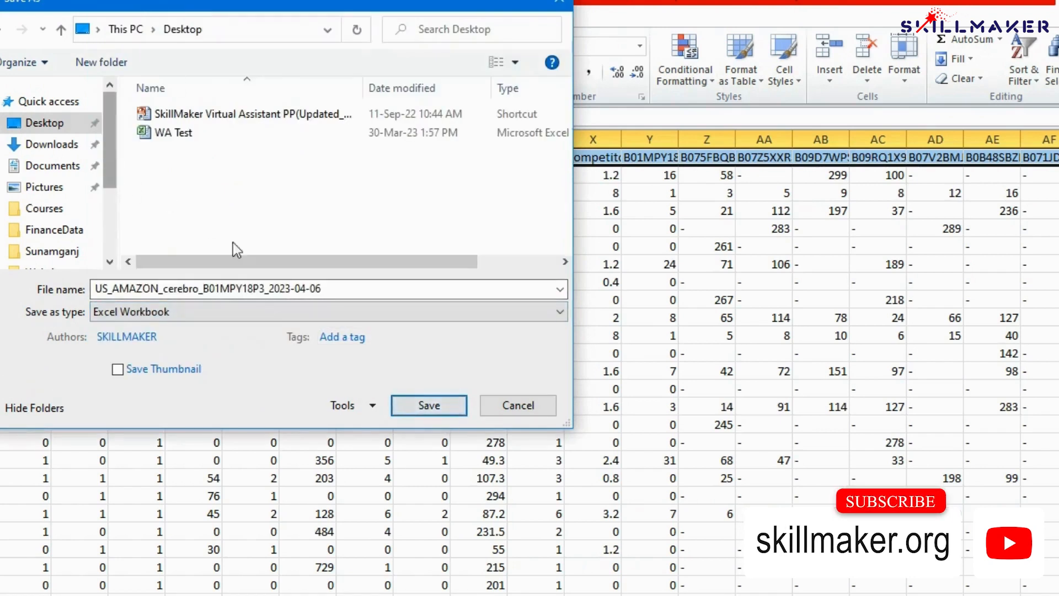
pyautogui.click(419, 404)
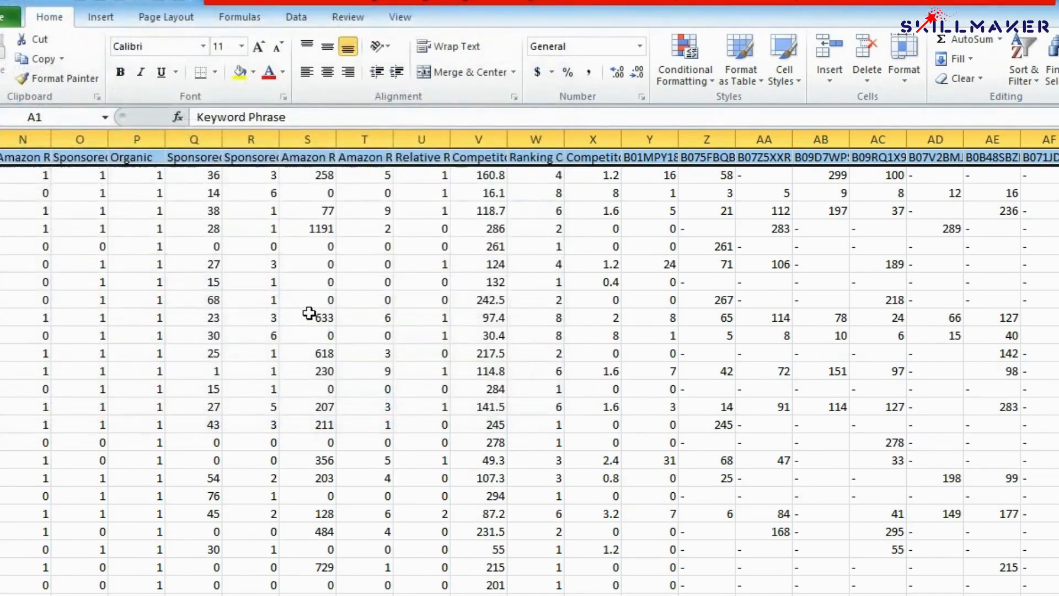
# Add filters to the whole header row, starting from Keyword Phrase in A1
pyautogui.hotkey('ctrl', 'Home')
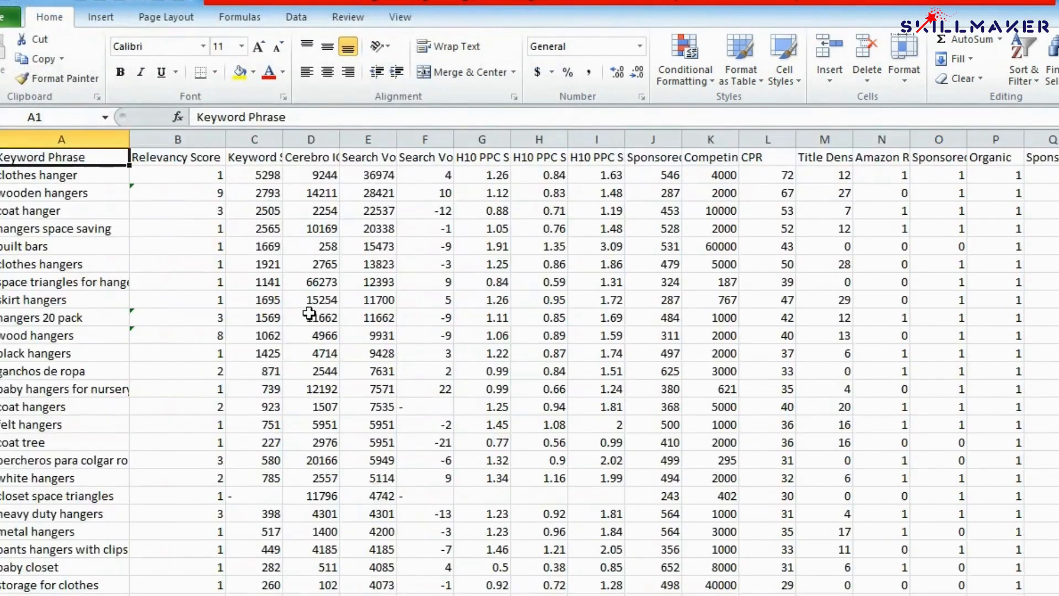
pyautogui.press('Right')
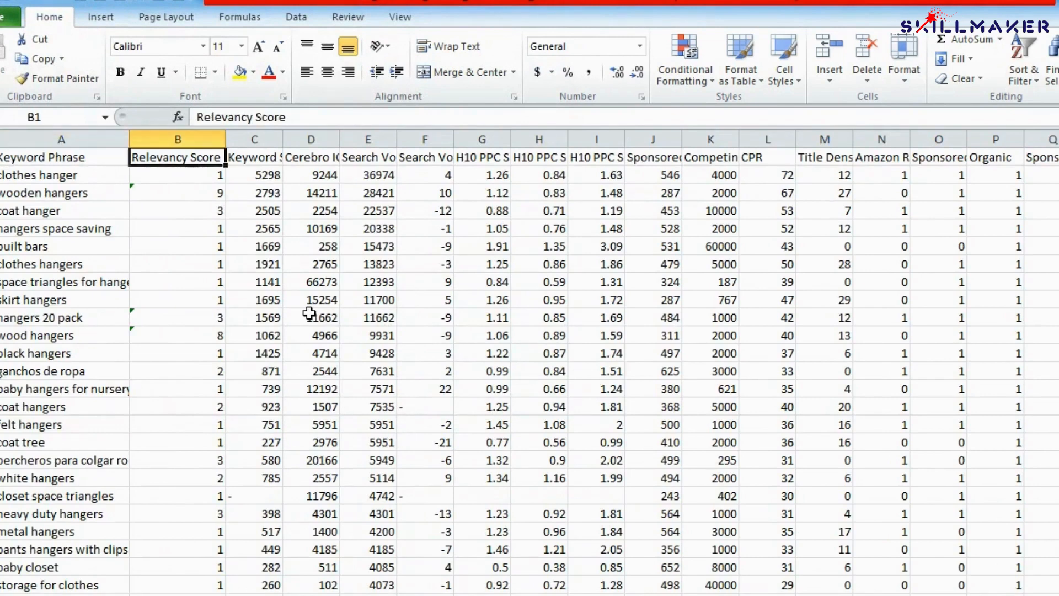
pyautogui.press('Left')
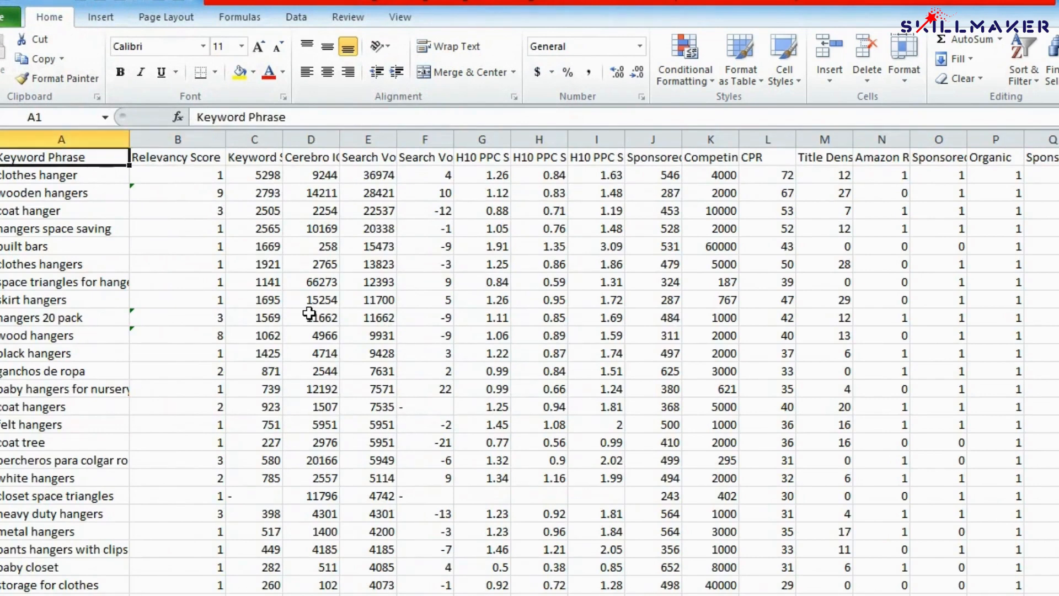
pyautogui.hotkey('ctrl', 'shift', 'Right')
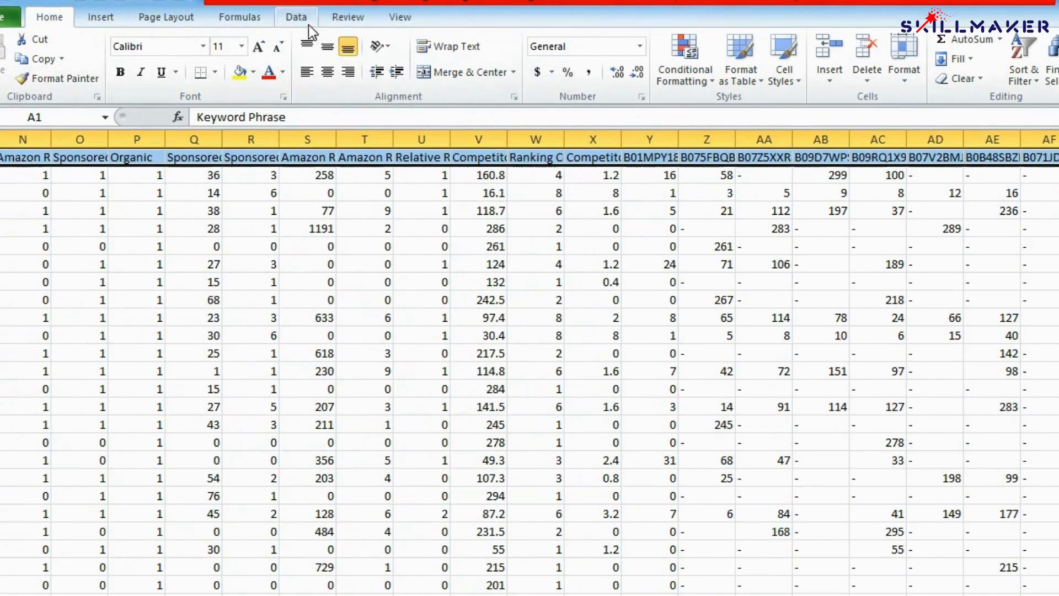
pyautogui.click(297, 17)
pyautogui.click(428, 70)
pyautogui.press('Left')
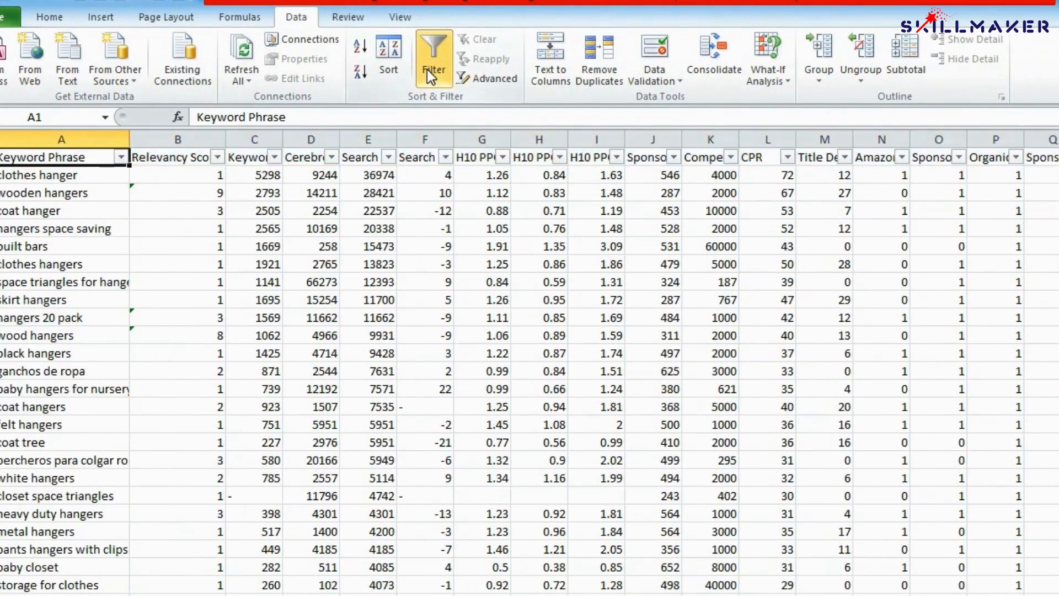
# Filter the Relevancy Score column to show only keywords with a score of 9
pyautogui.click(216, 158)
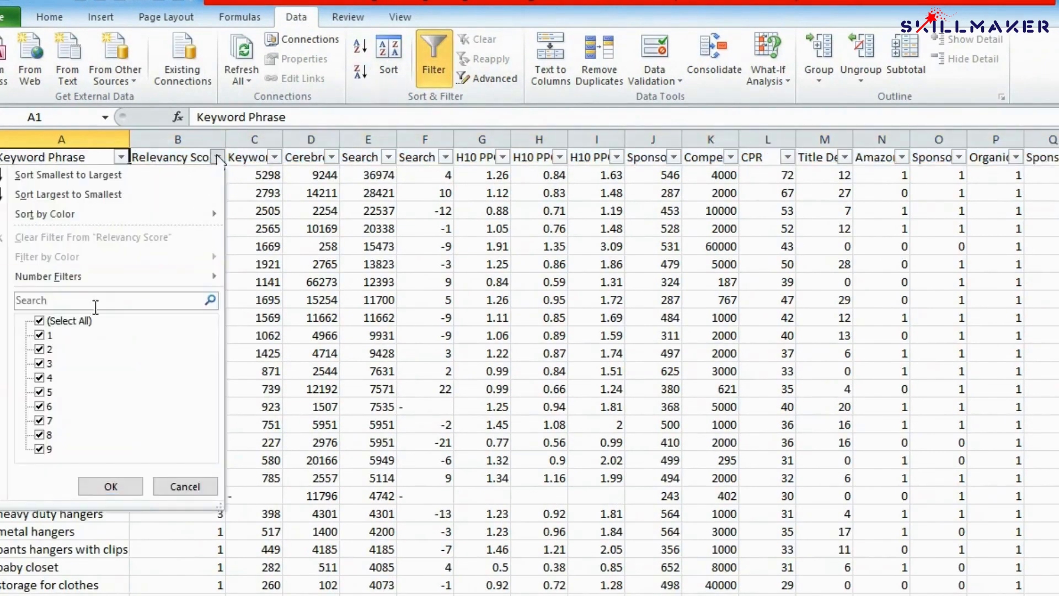
pyautogui.click(49, 322)
pyautogui.click(40, 448)
pyautogui.click(100, 485)
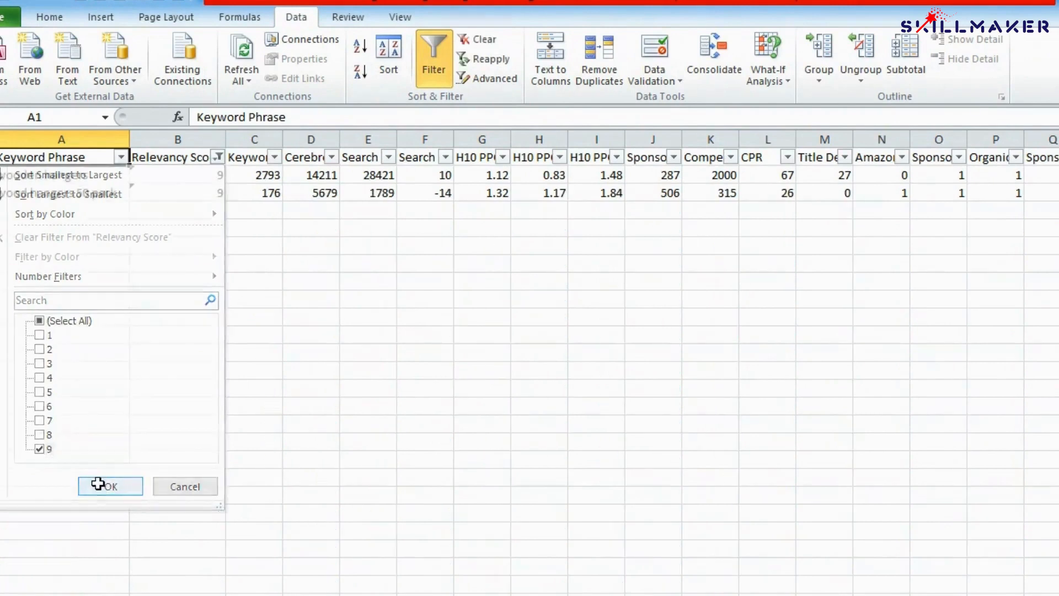
pyautogui.hotkey('ctrl', 'Down')
pyautogui.hotkey('ctrl', 'Up')
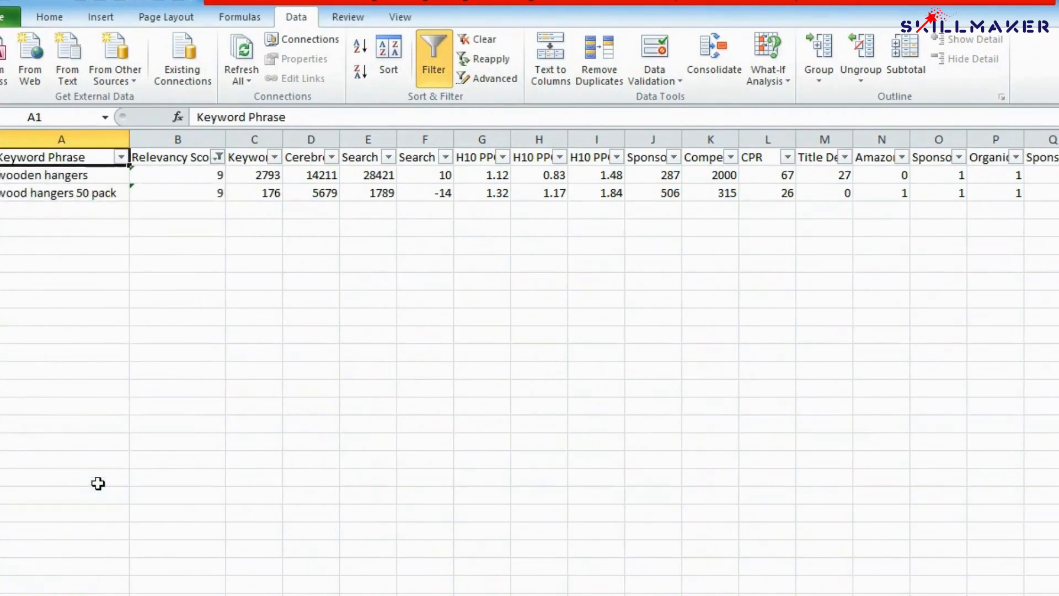
# Extend the Relevancy Score filter to include scores 5, 6, 7 and 8 as well
pyautogui.click(218, 157)
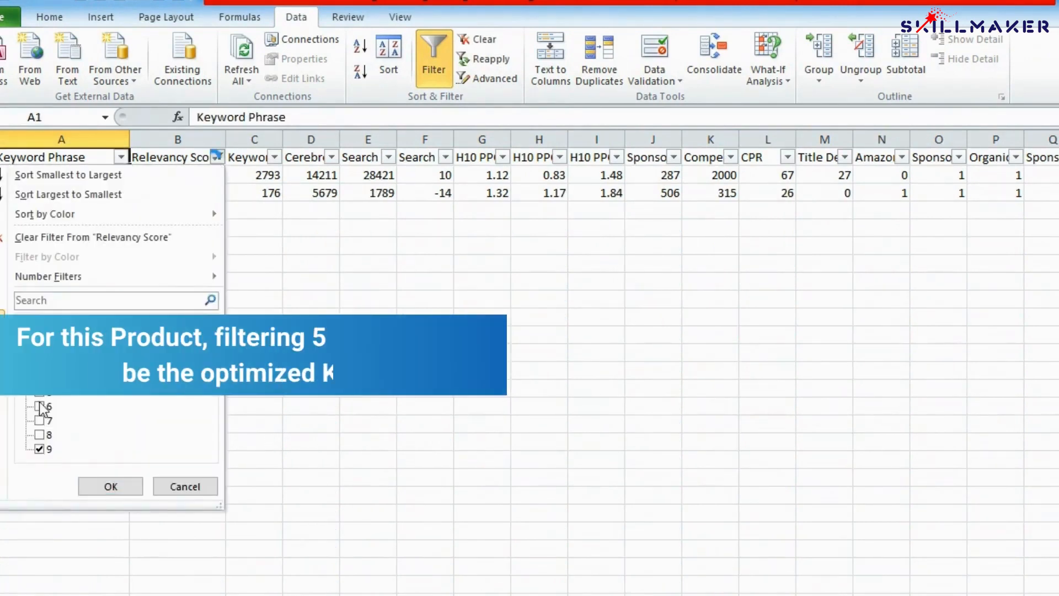
pyautogui.click(39, 434)
pyautogui.click(39, 421)
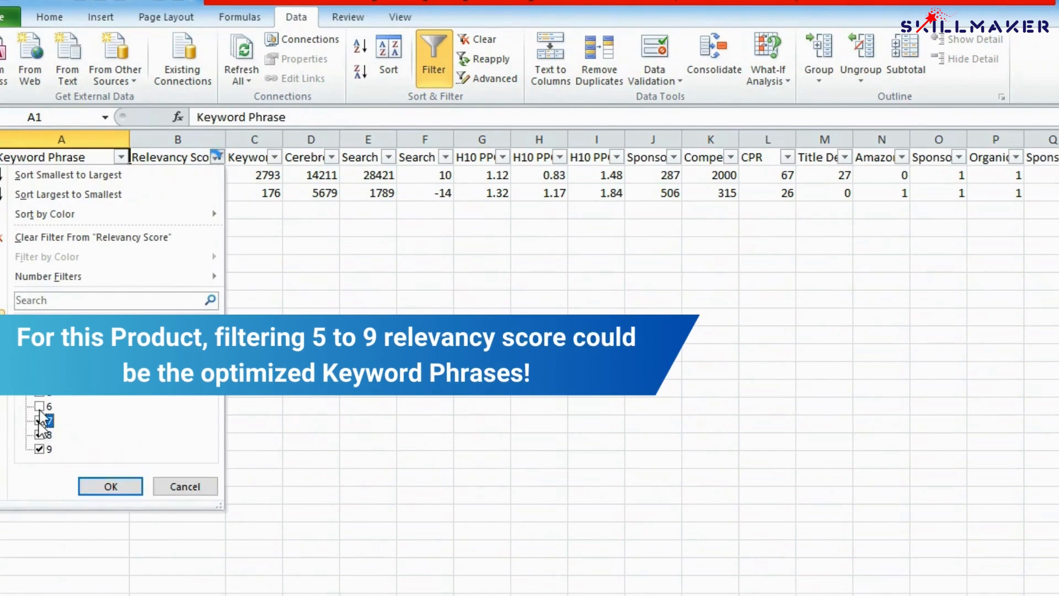
pyautogui.click(40, 407)
pyautogui.click(90, 483)
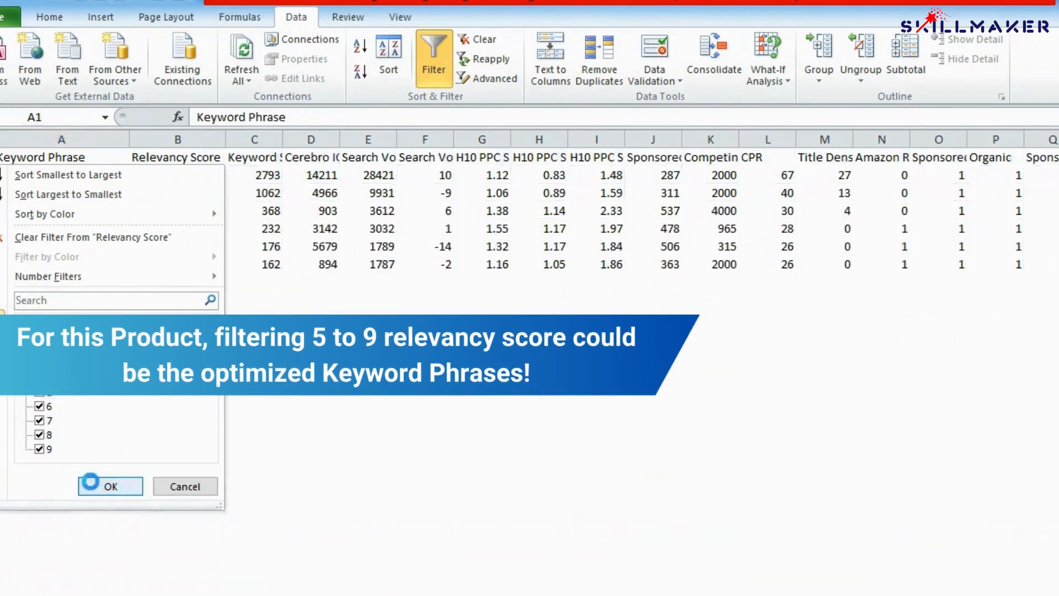
# Review the filtered keyword phrases from A3 down and check the relevancy formula of the first one
pyautogui.press('Down')
pyautogui.hotkey('ctrl', 'shift', 'Down')
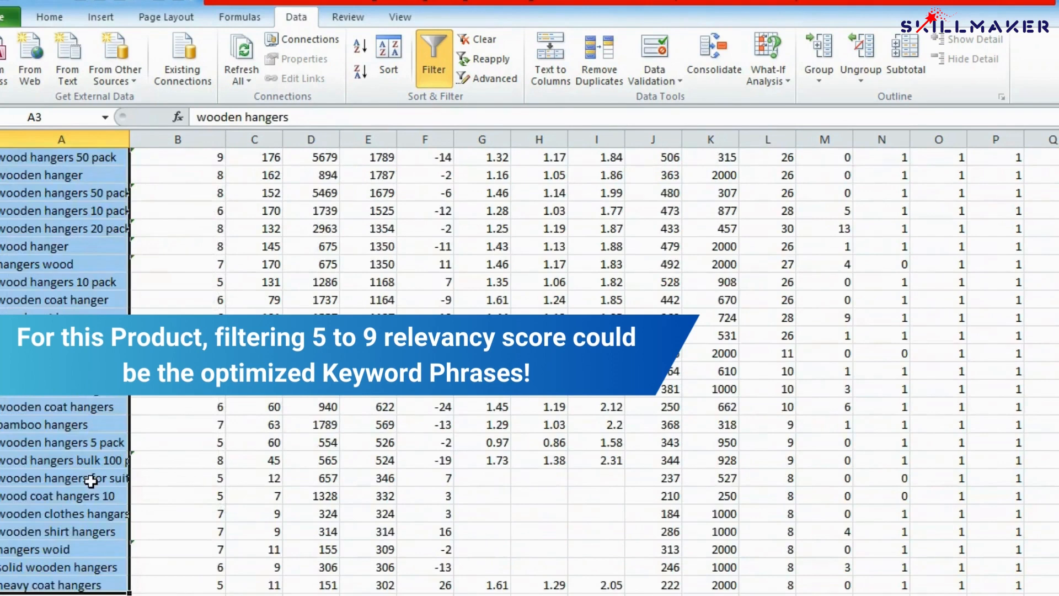
pyautogui.scroll(4, 33, 482)
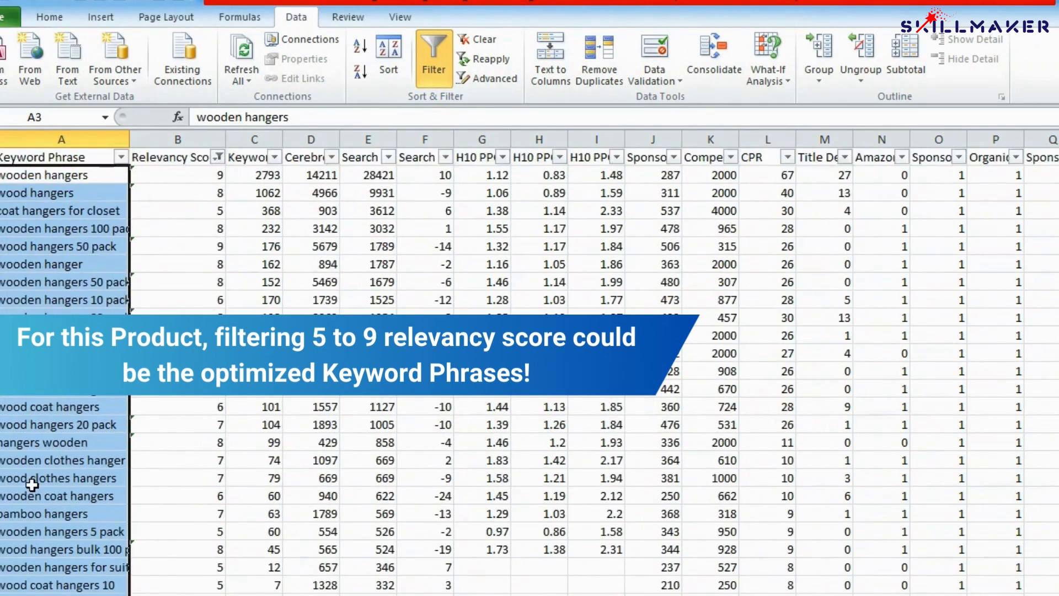
pyautogui.click(178, 176)
pyautogui.click(47, 16)
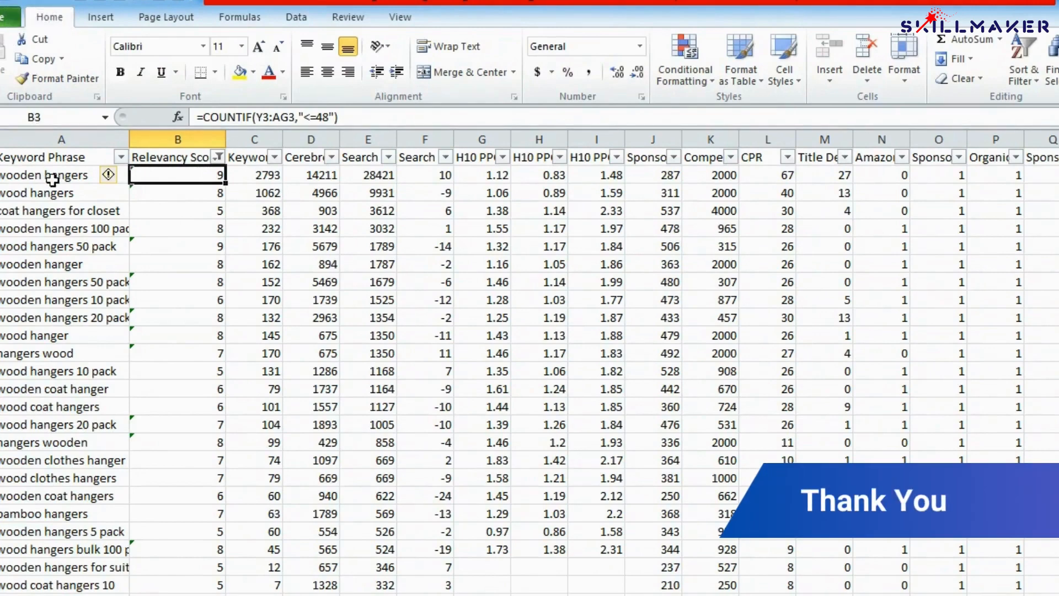
pyautogui.moveTo(52, 177); pyautogui.dragTo(33, 411)
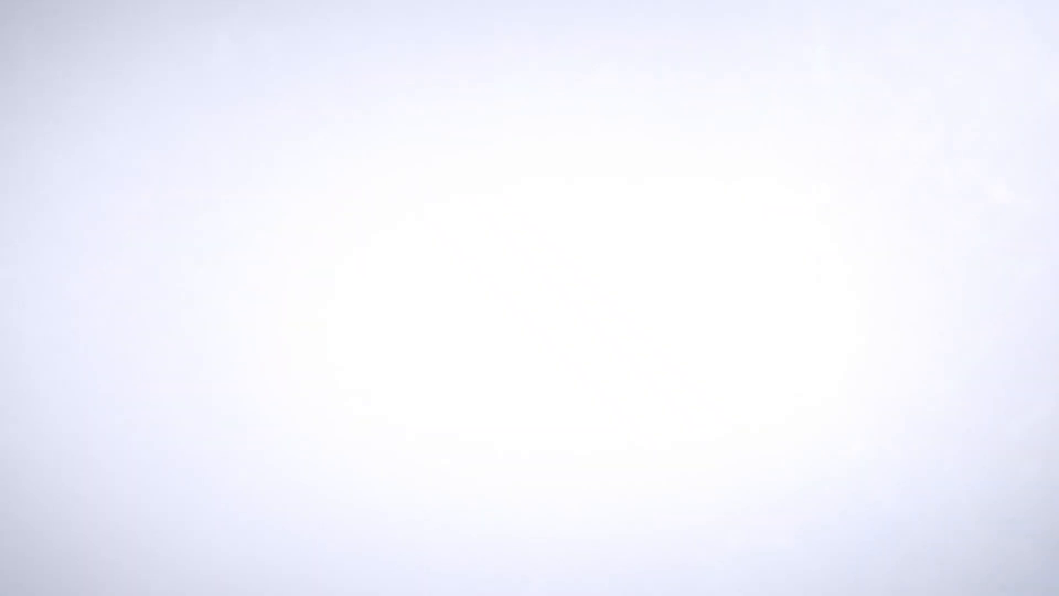